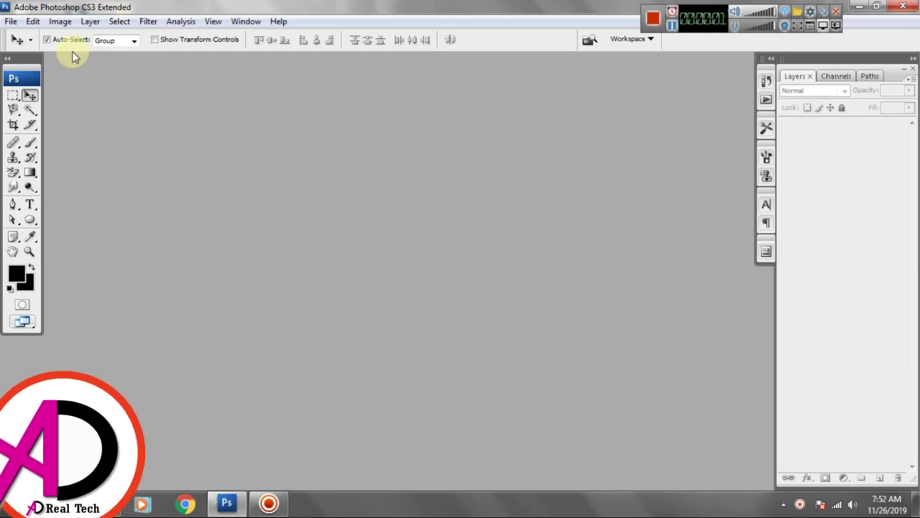
Step: Create a new white 4 × 5 inch document at 300 pixels/inch
click(10, 21)
click(33, 36)
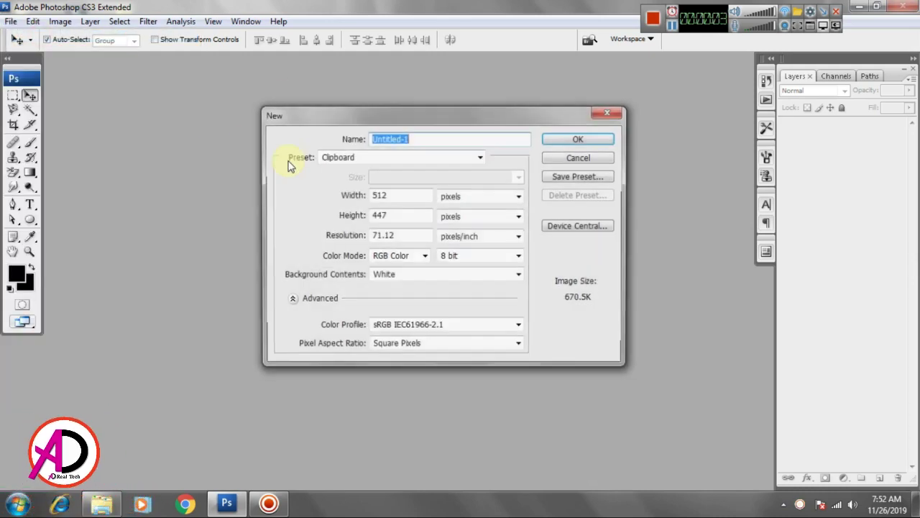
click(451, 198)
click(459, 220)
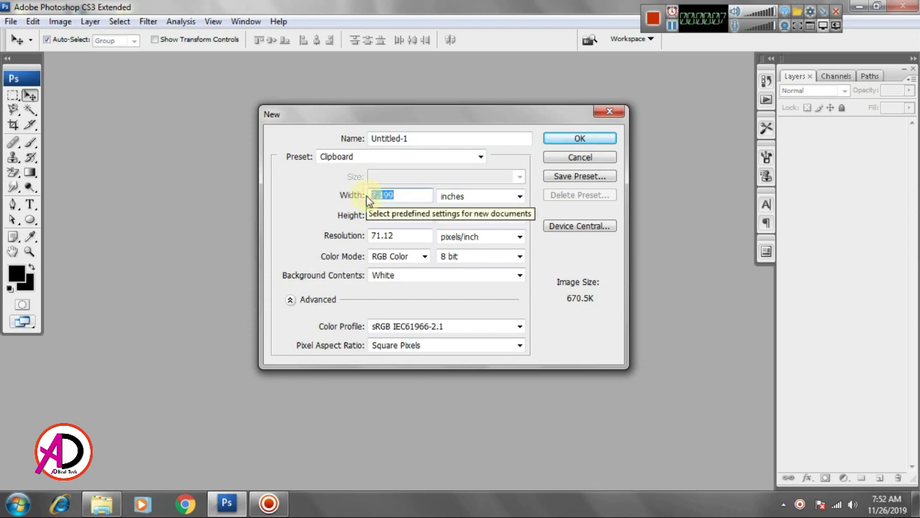
text(4)
key(Tab)
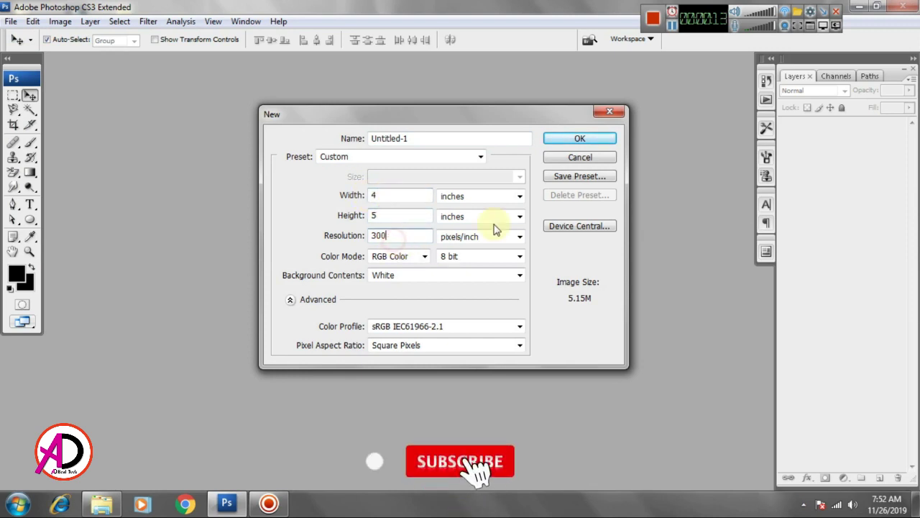
click(609, 144)
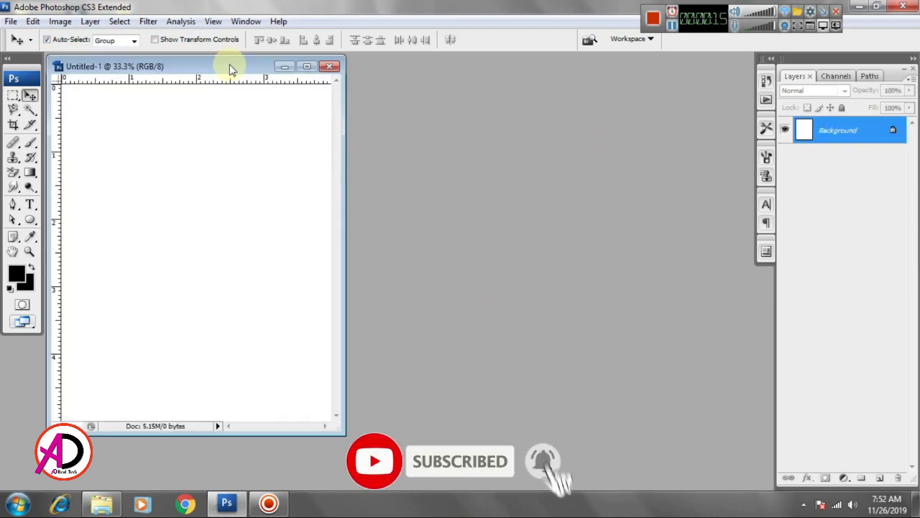
mouse_move(230, 68)
mouse_down()
mouse_move(324, 86)
mouse_move(323, 69)
mouse_up()
Step: Start a second new document in inches, cancel it, and reposition Untitled-1
click(11, 21)
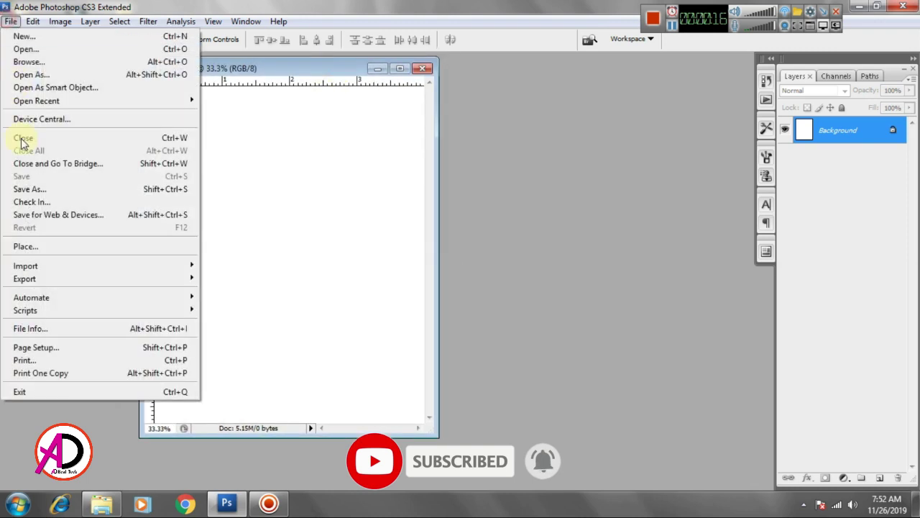
click(26, 36)
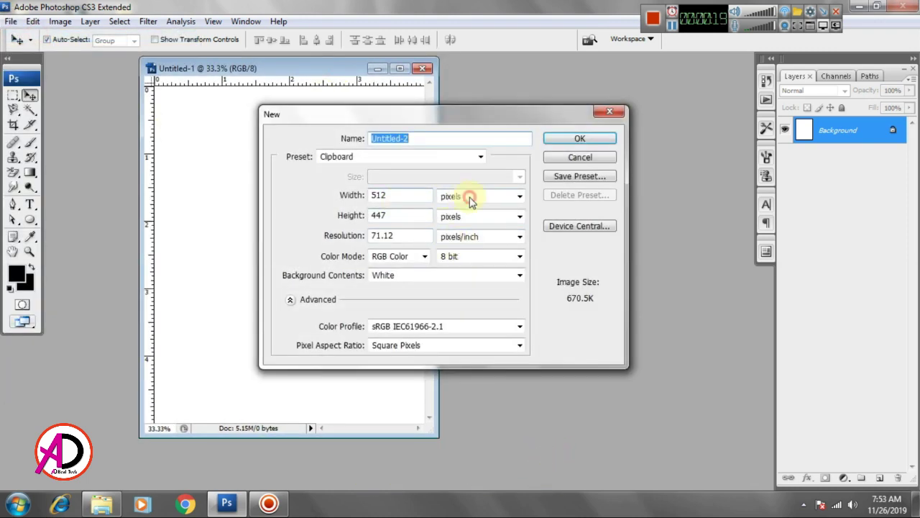
click(471, 197)
click(475, 221)
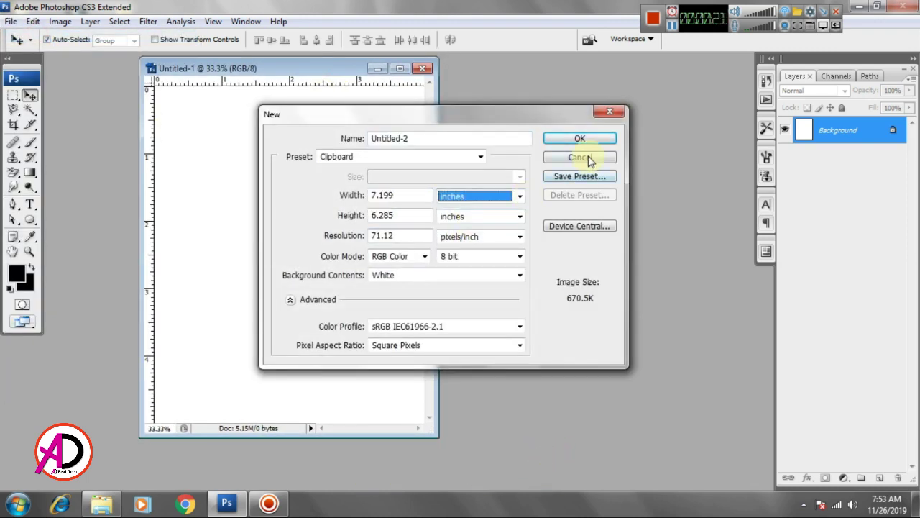
click(564, 156)
drag(309, 78, 300, 82)
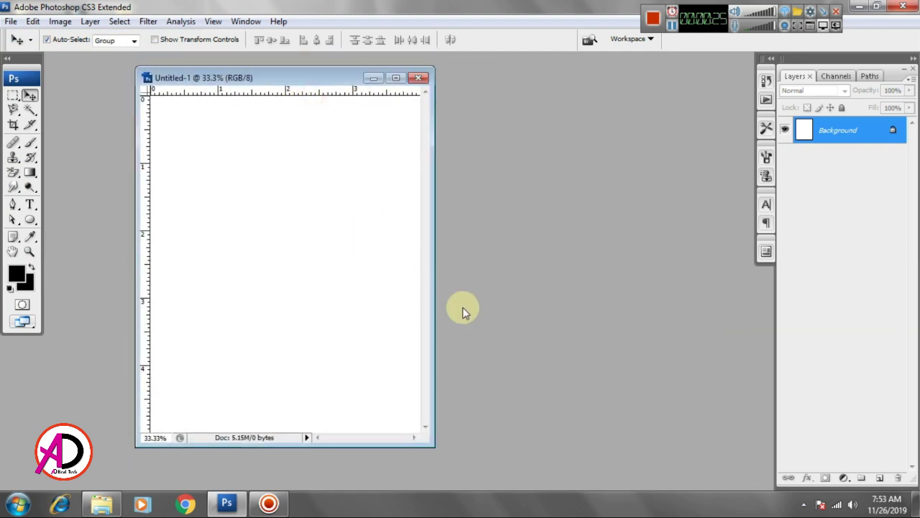
Step: Open the hand-painted flower sketch PNG from the flower folder in Photoshop
click(113, 498)
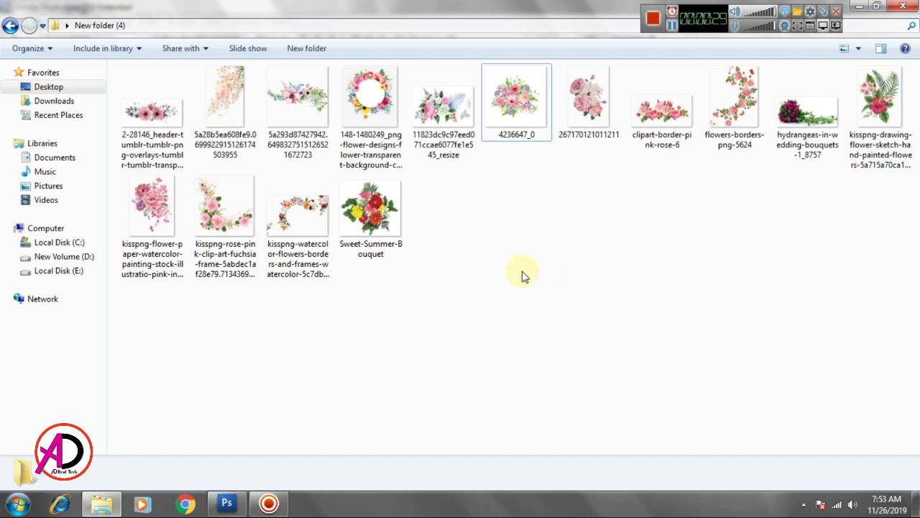
click(884, 117)
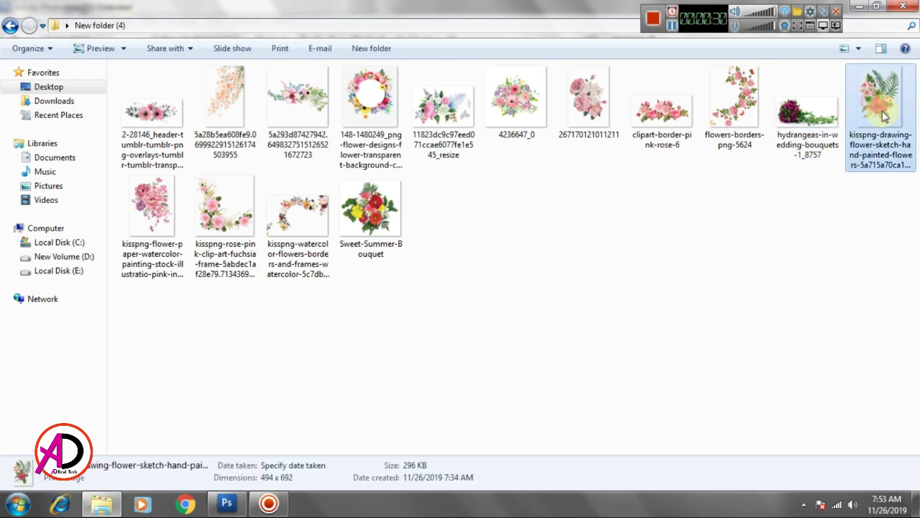
mouse_move(889, 107)
mouse_down()
mouse_move(304, 342)
mouse_move(326, 281)
mouse_up()
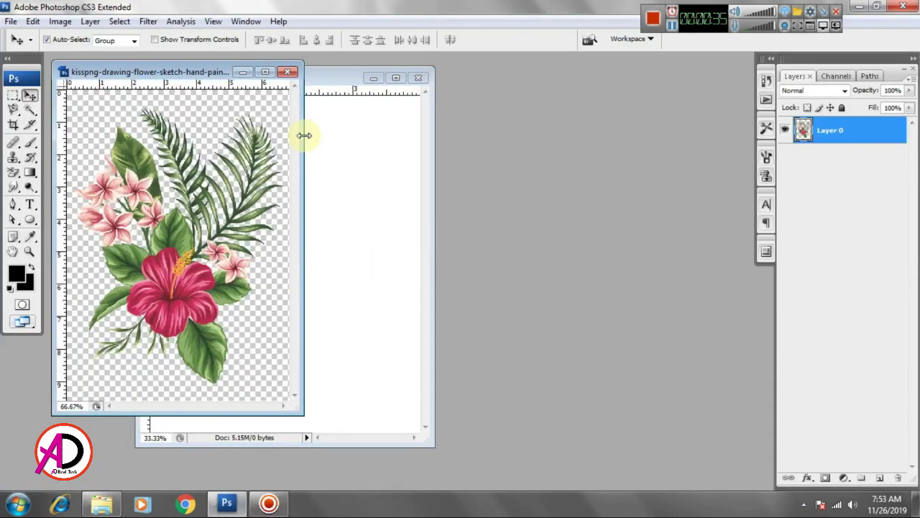
Step: Copy the flower sketch onto Untitled-1 as Layer 1, enlarged to about 157%
drag(184, 81, 512, 92)
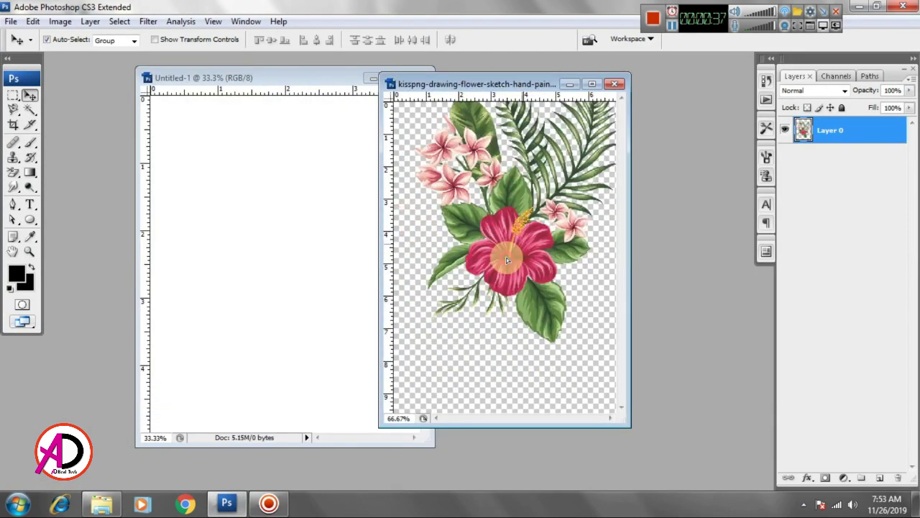
mouse_move(506, 266)
mouse_down()
mouse_move(306, 281)
mouse_move(284, 222)
mouse_move(294, 224)
mouse_up()
key(ctrl+t)
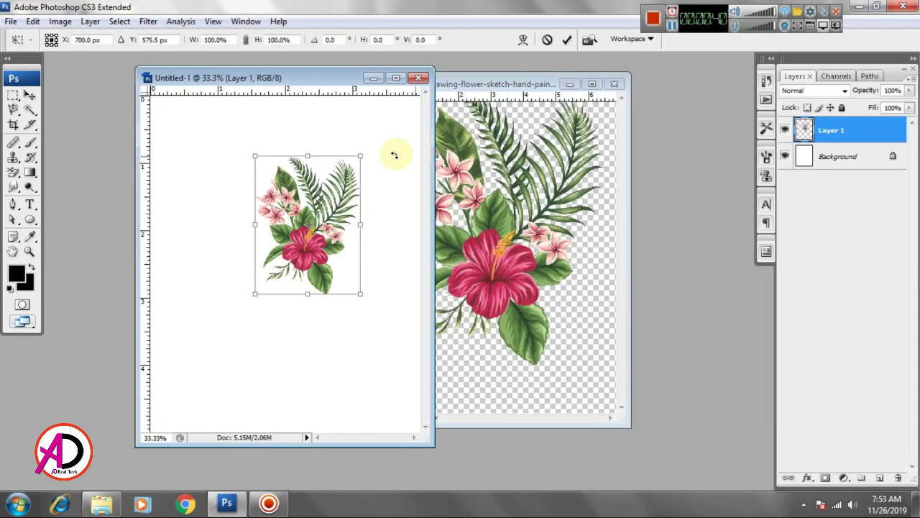
drag(357, 155, 393, 120)
drag(328, 172, 341, 168)
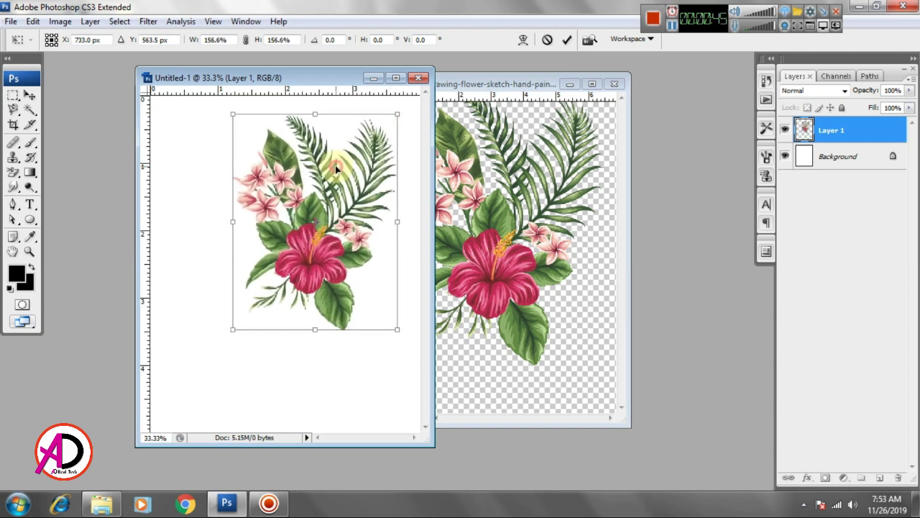
key(Return)
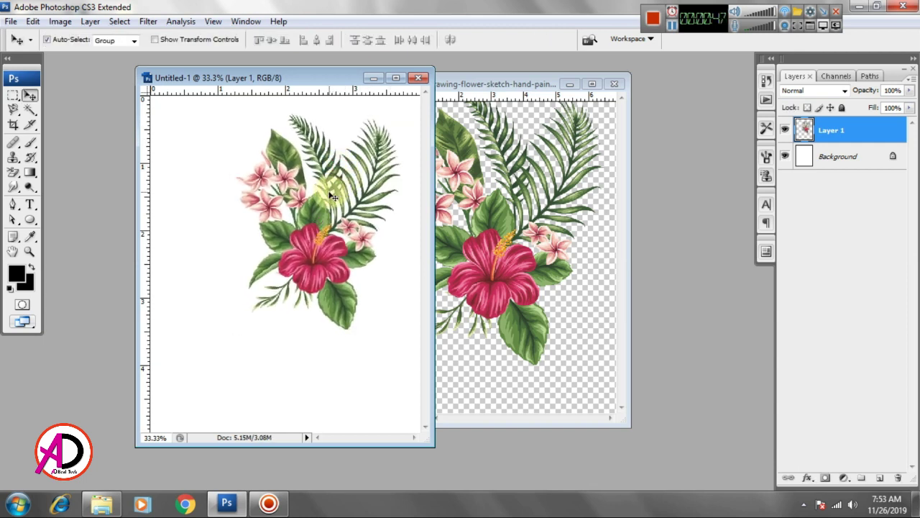
Step: Shrink the flower layer slightly to about 98% with Free Transform
click(34, 22)
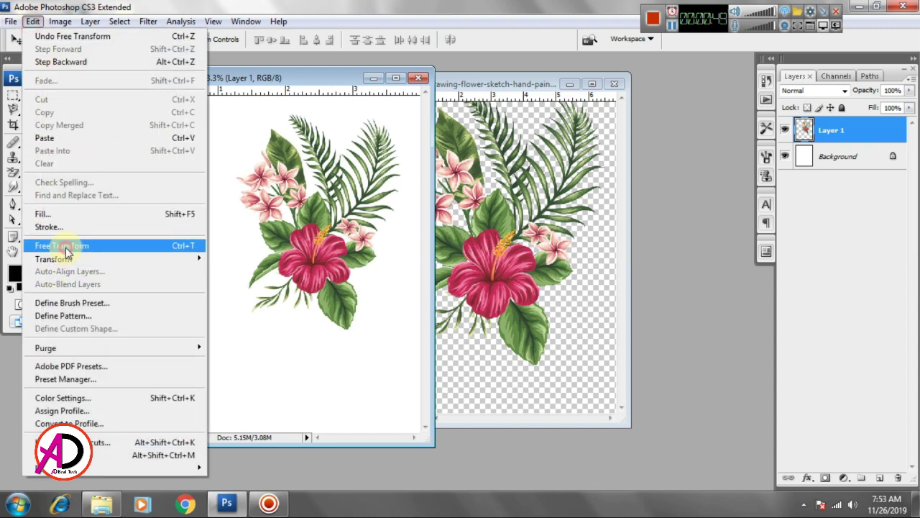
click(60, 300)
mouse_move(398, 119)
mouse_down()
mouse_move(390, 127)
mouse_move(402, 116)
mouse_up()
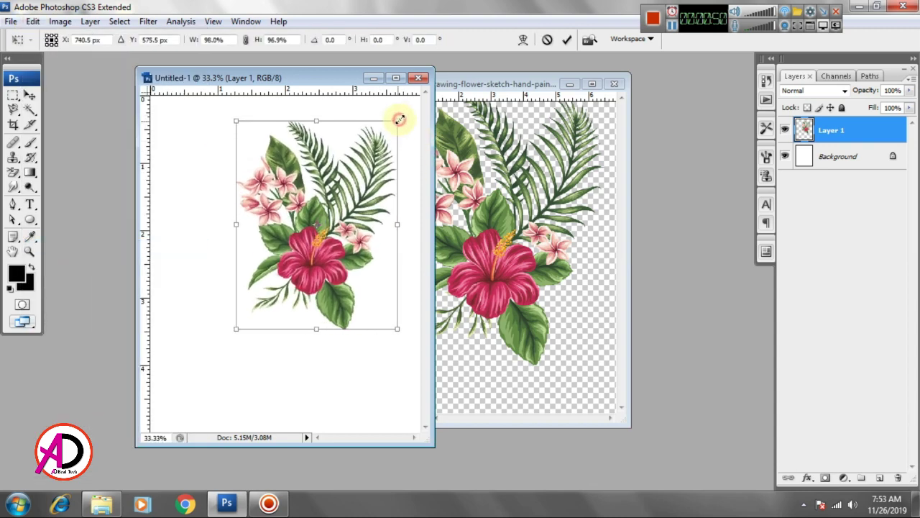
key(Return)
Step: Close the source flower document without saving
click(512, 249)
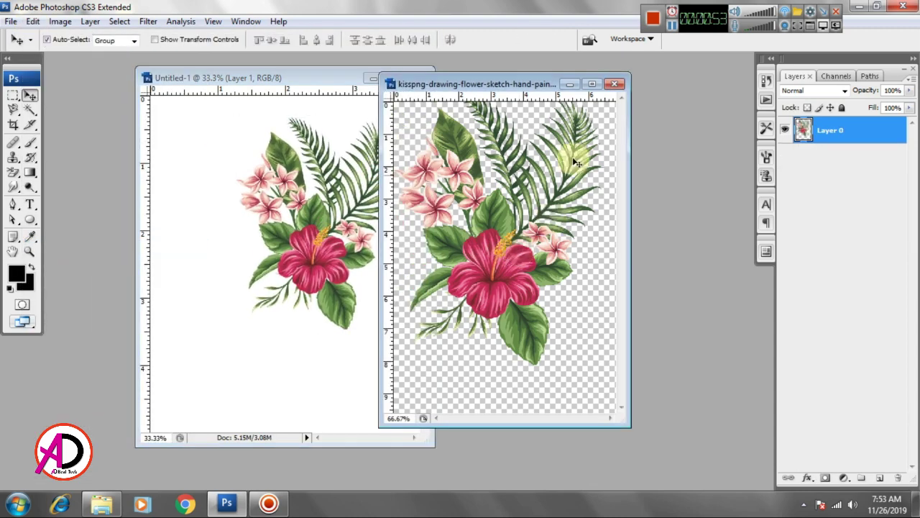
click(611, 85)
click(463, 206)
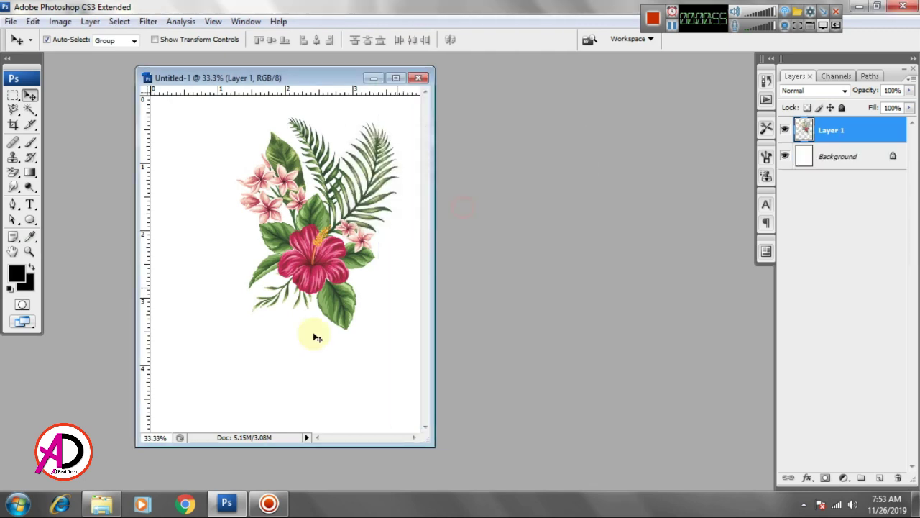
Step: Open Sweet-Summer-Bouquet.png from the flower folder in Photoshop
click(112, 504)
click(381, 229)
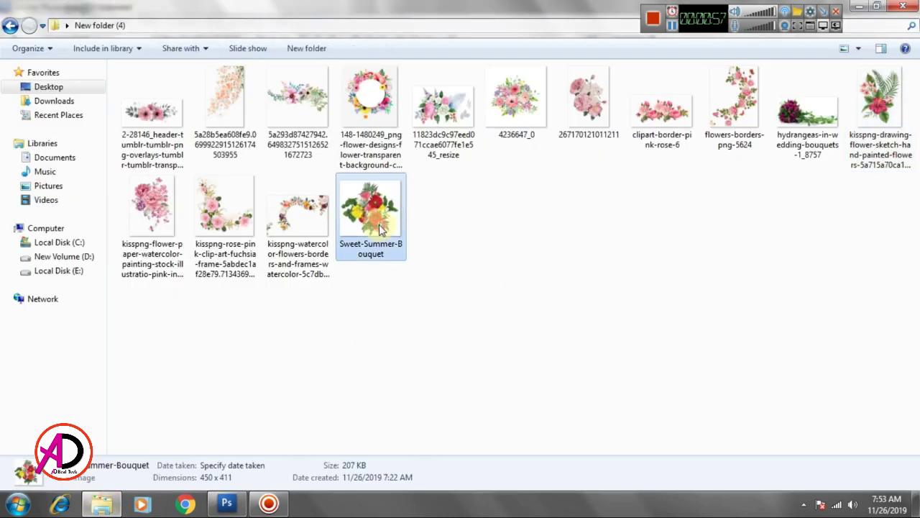
drag(373, 233, 307, 305)
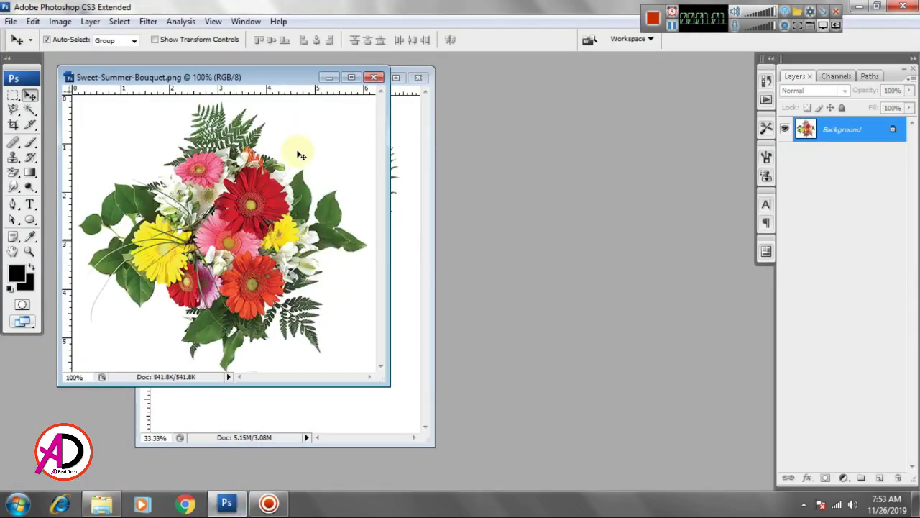
Step: Select the gerbera bouquet without its white background, using Magic Wand and Inverse
drag(260, 79, 539, 92)
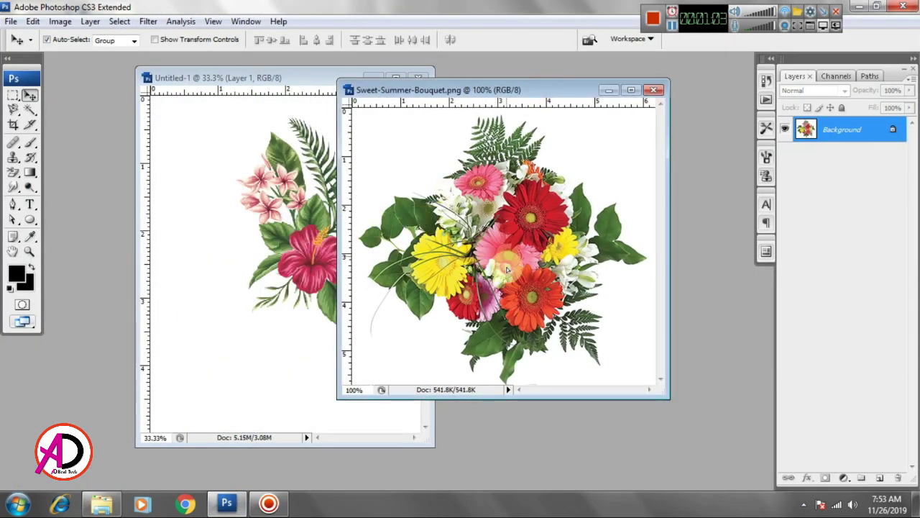
click(506, 269)
click(469, 197)
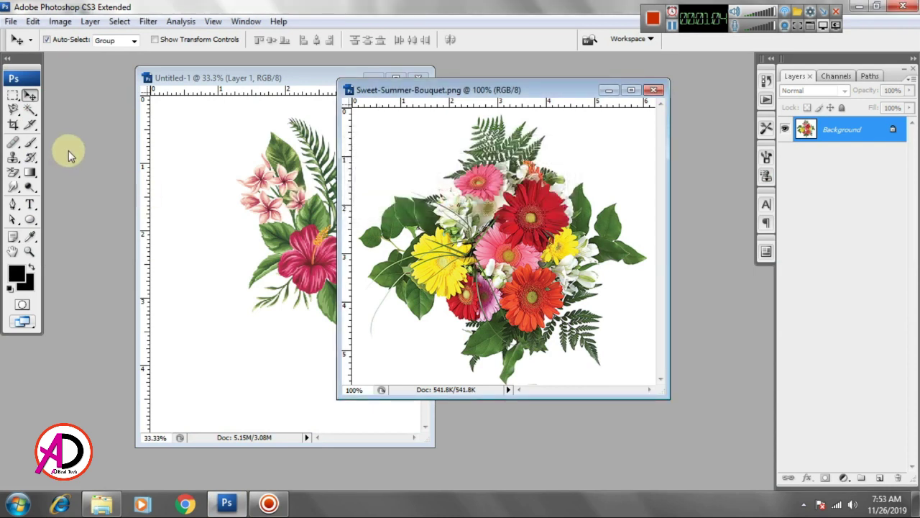
click(36, 110)
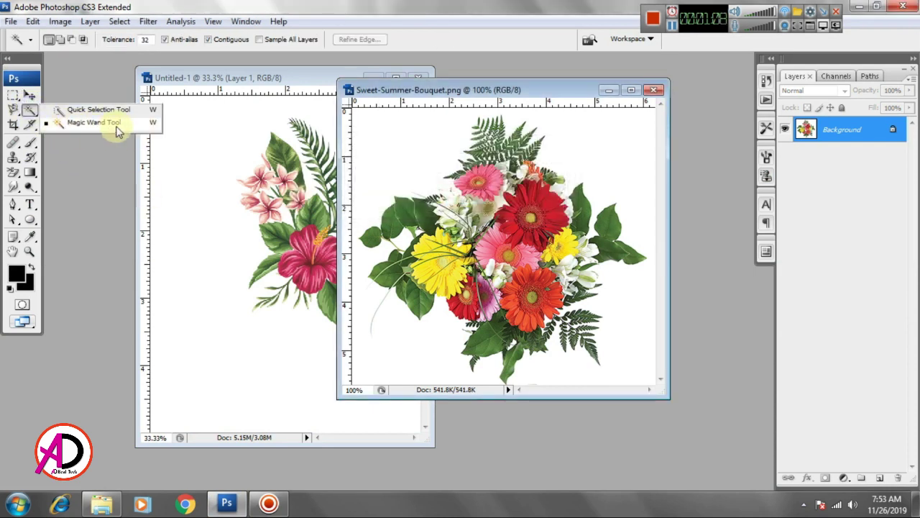
click(413, 138)
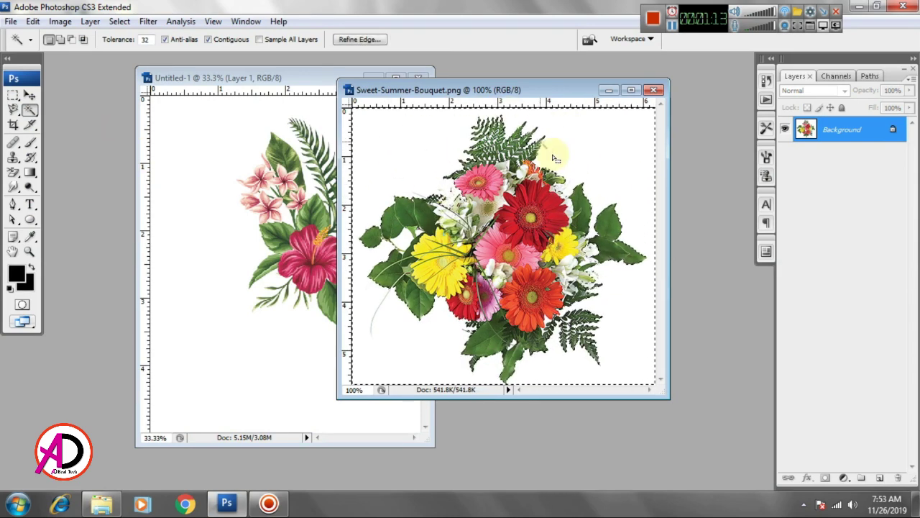
click(120, 20)
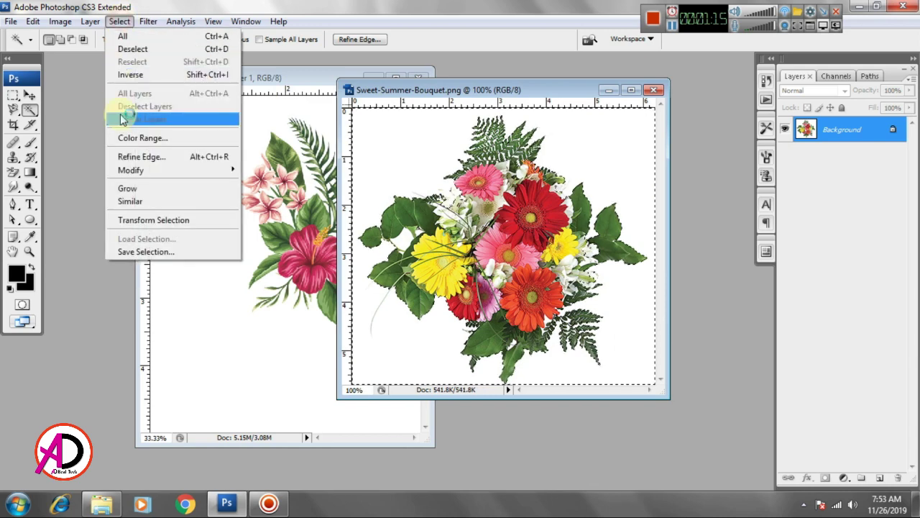
click(156, 75)
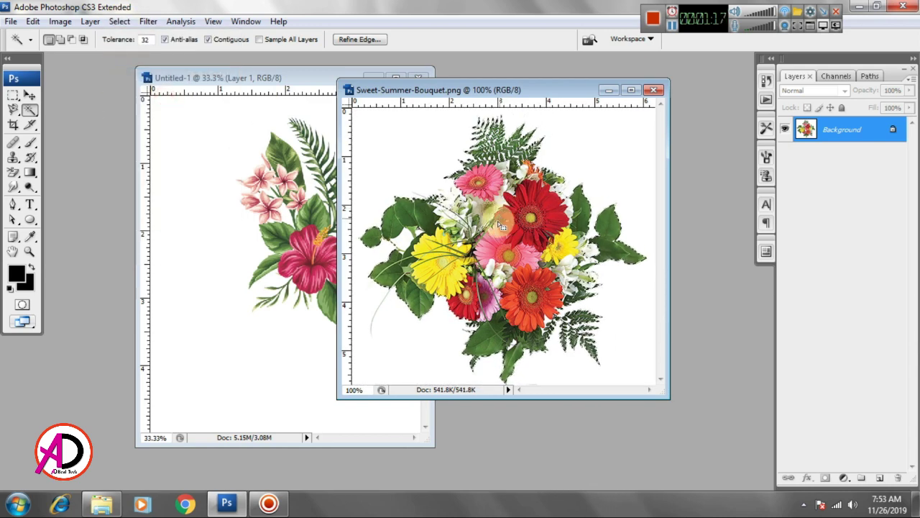
click(32, 22)
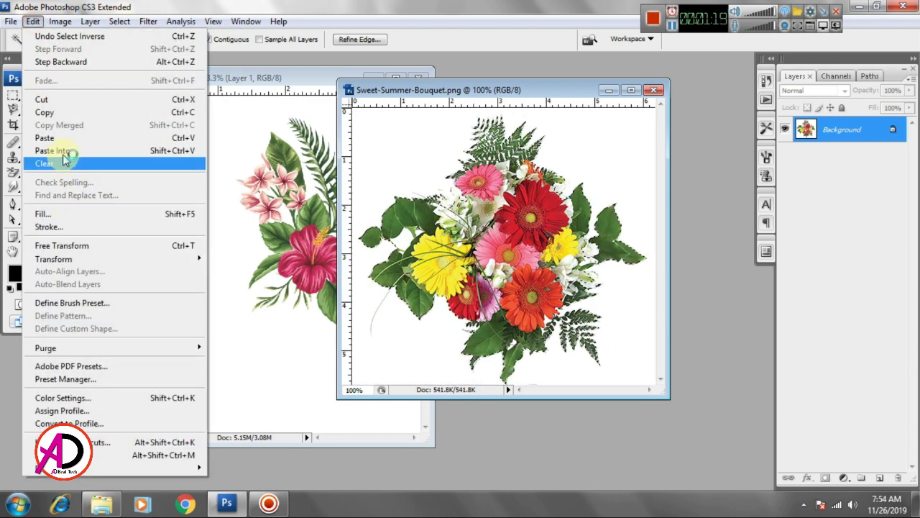
Step: Paste the copied bouquet into Untitled-1 as Layer 2
click(63, 113)
click(215, 148)
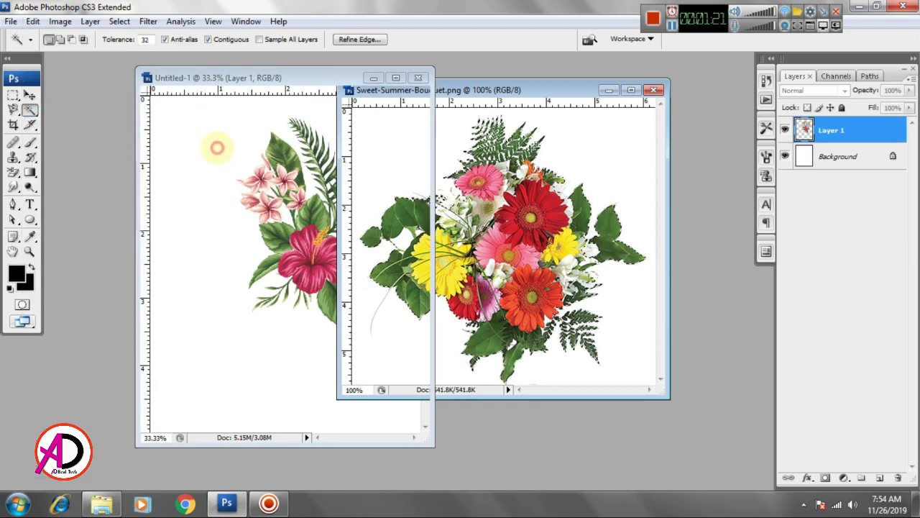
click(32, 22)
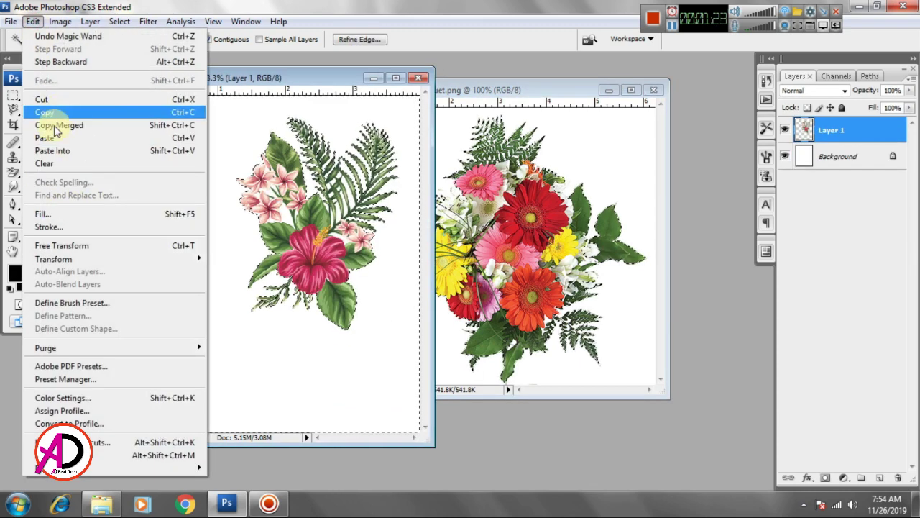
click(57, 138)
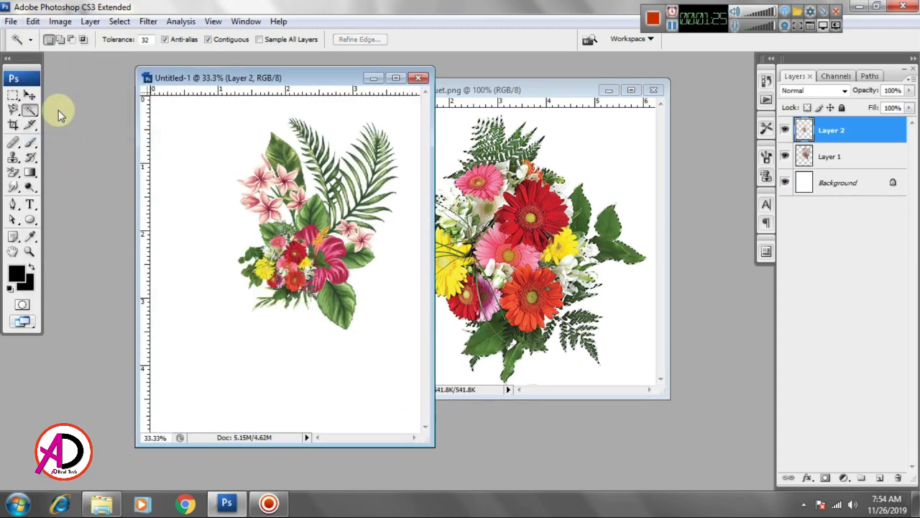
Step: Move Layer 2, then scale it to about 213% and rotate it about 10°
key(v)
mouse_move(285, 266)
mouse_down()
mouse_move(272, 287)
mouse_move(281, 273)
mouse_up()
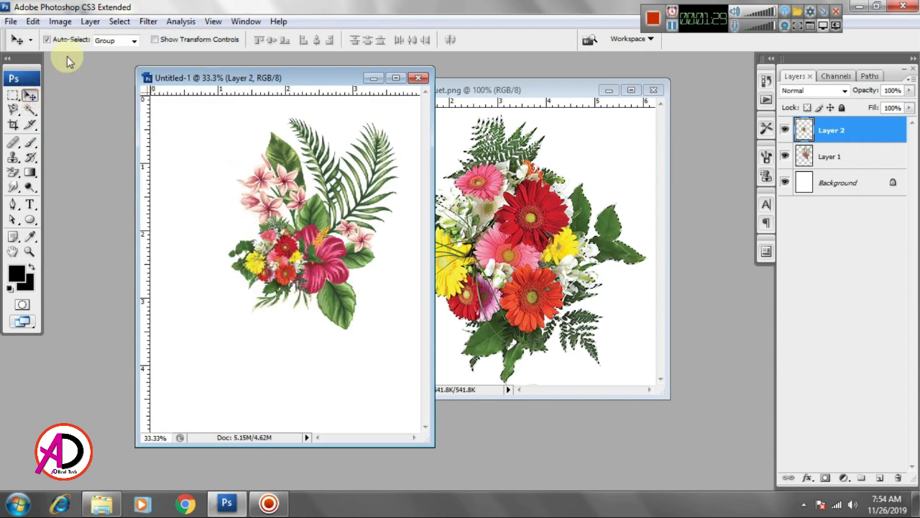
click(32, 21)
click(109, 244)
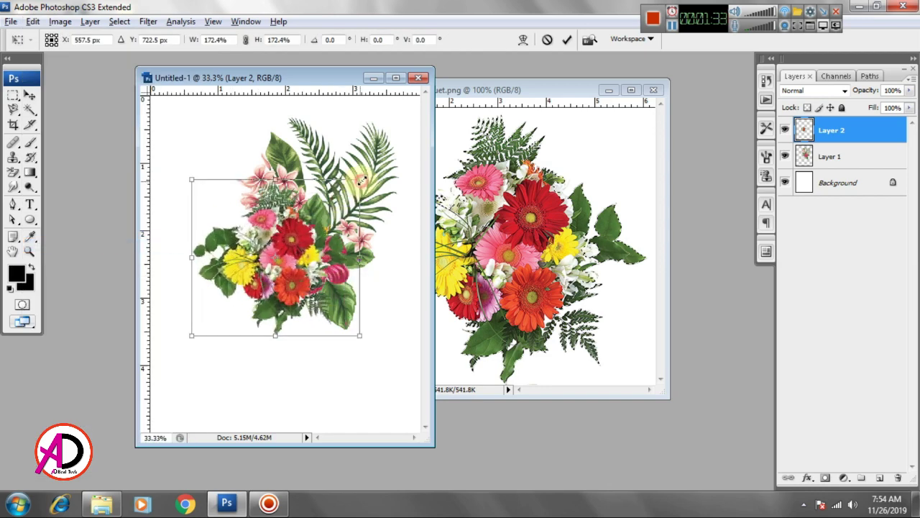
drag(325, 214, 363, 177)
drag(302, 265, 310, 265)
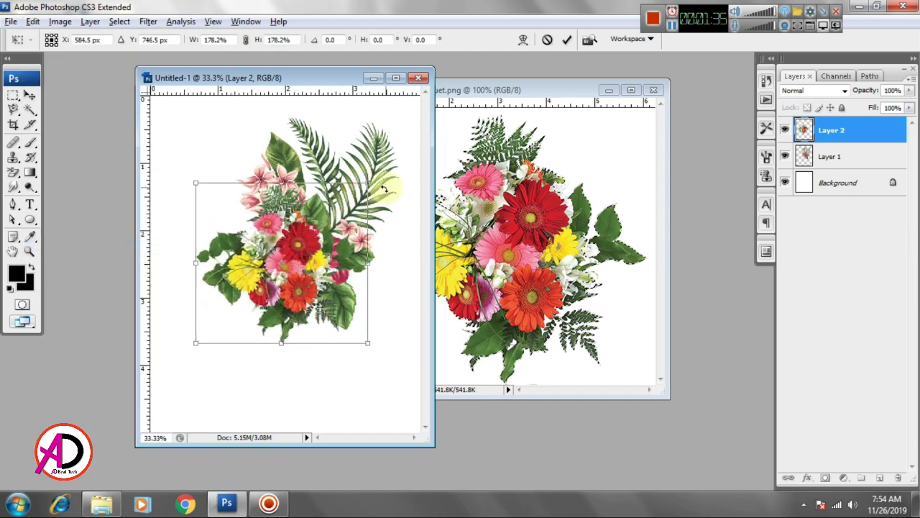
drag(371, 185, 379, 173)
drag(381, 280, 382, 324)
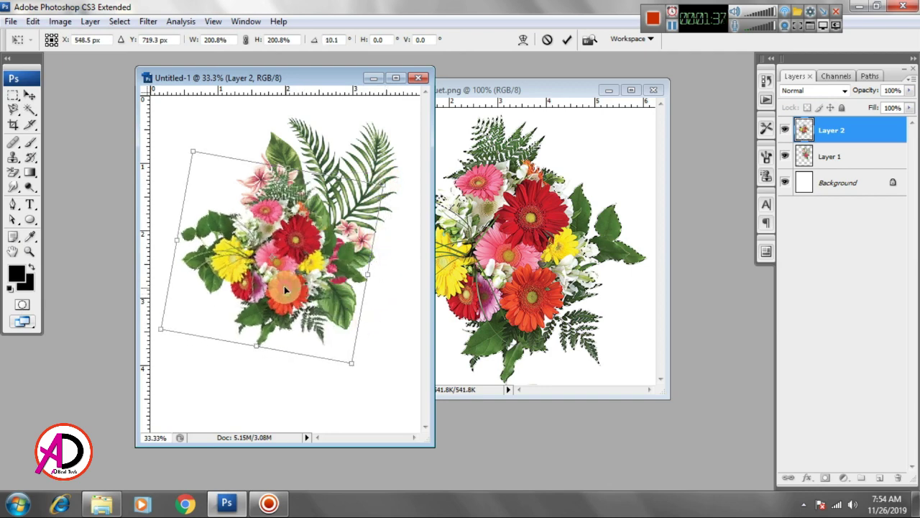
drag(284, 289, 282, 286)
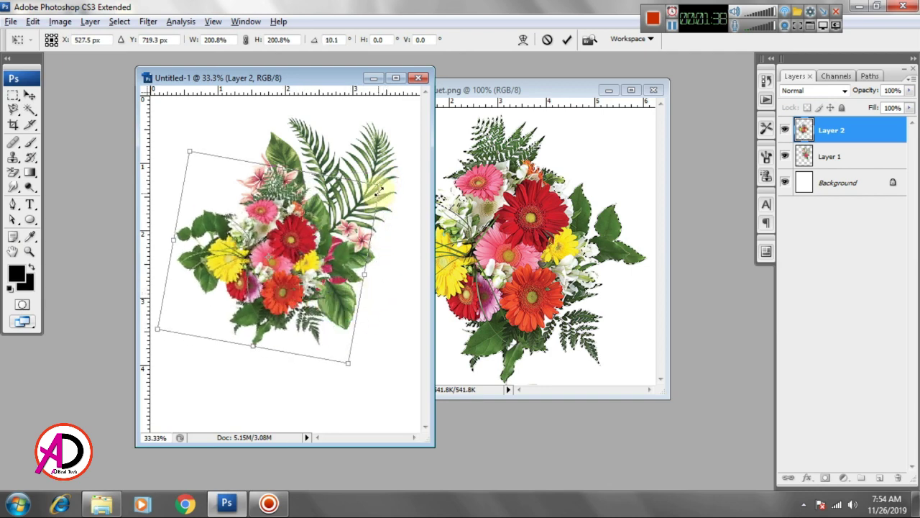
drag(381, 186, 386, 178)
drag(305, 241, 304, 244)
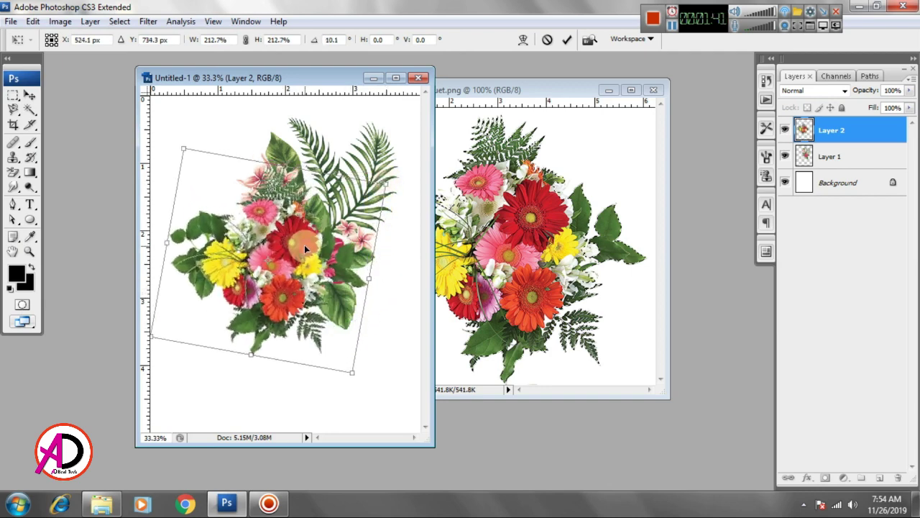
key(Return)
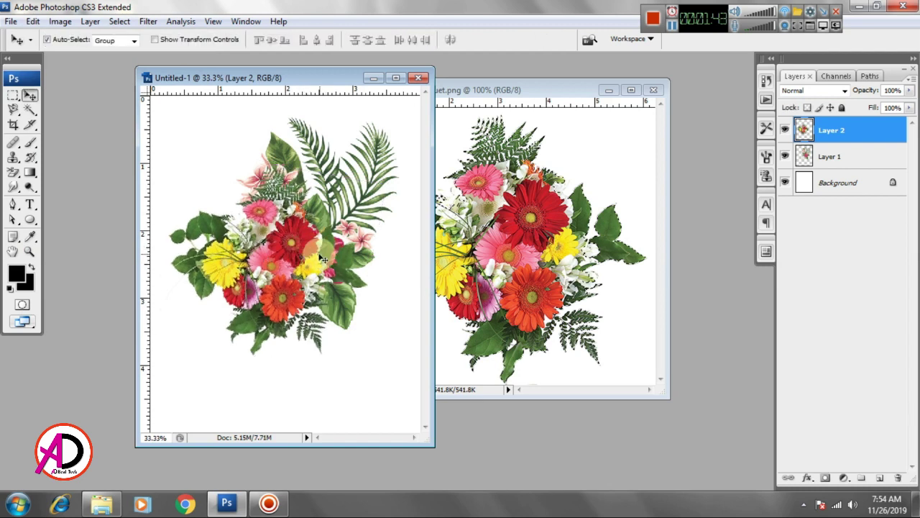
Step: Duplicate Layer 1 and move the copy so its hibiscus shows behind the gerbera bouquet
click(371, 188)
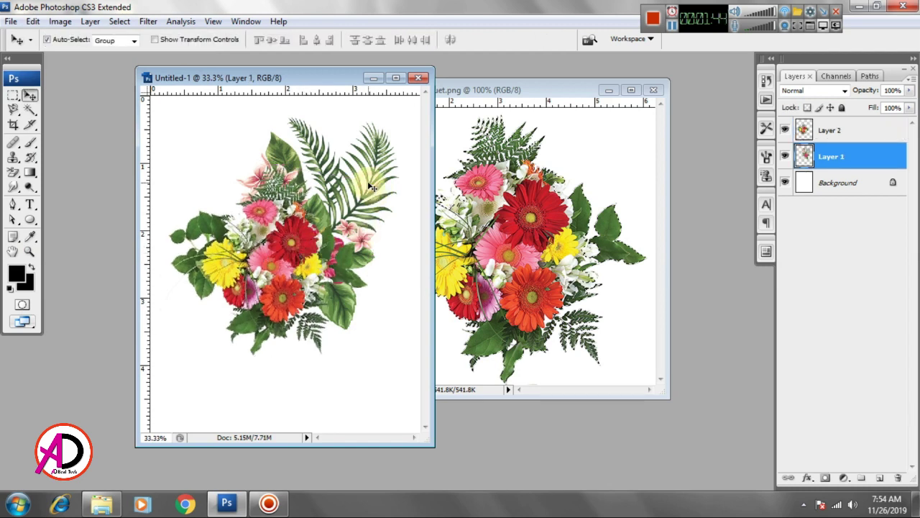
drag(867, 168, 879, 477)
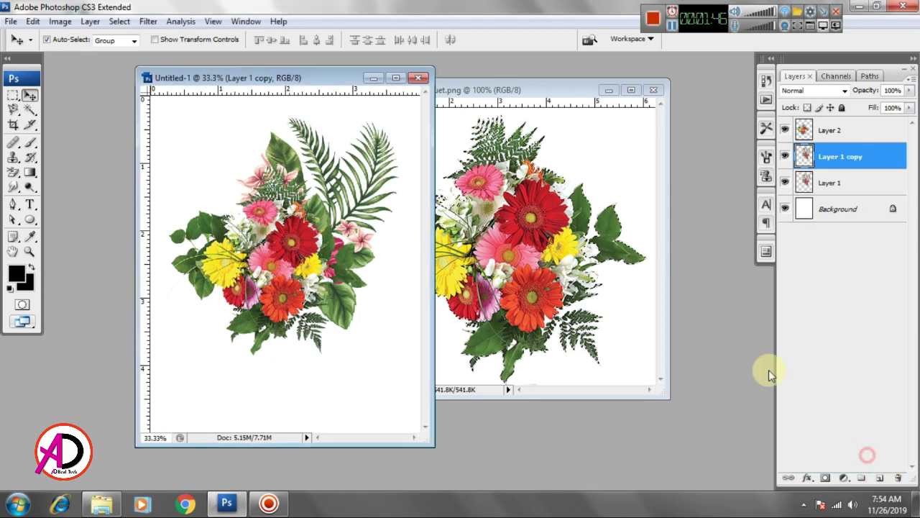
drag(369, 200, 406, 307)
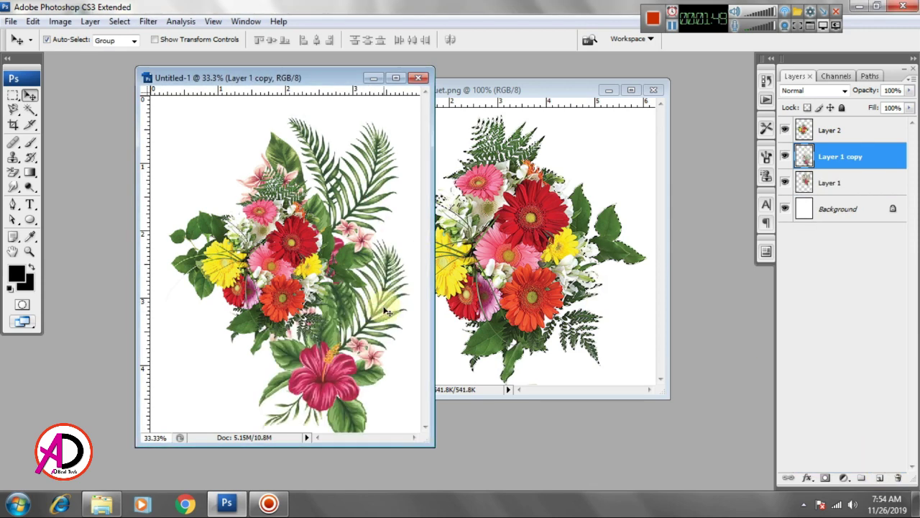
mouse_move(348, 332)
mouse_down()
mouse_move(355, 291)
mouse_move(357, 328)
mouse_up()
Step: Rotate Layer 1 copy to about 130° and move it down-right below the bouquet
click(36, 22)
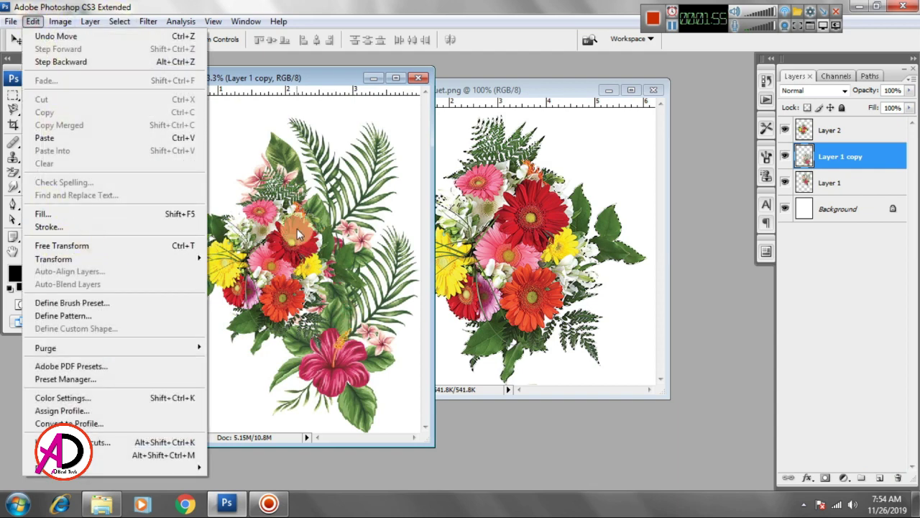
click(167, 245)
mouse_move(235, 191)
mouse_down()
mouse_move(415, 350)
mouse_move(424, 334)
mouse_up()
drag(363, 345, 314, 308)
drag(366, 401, 374, 386)
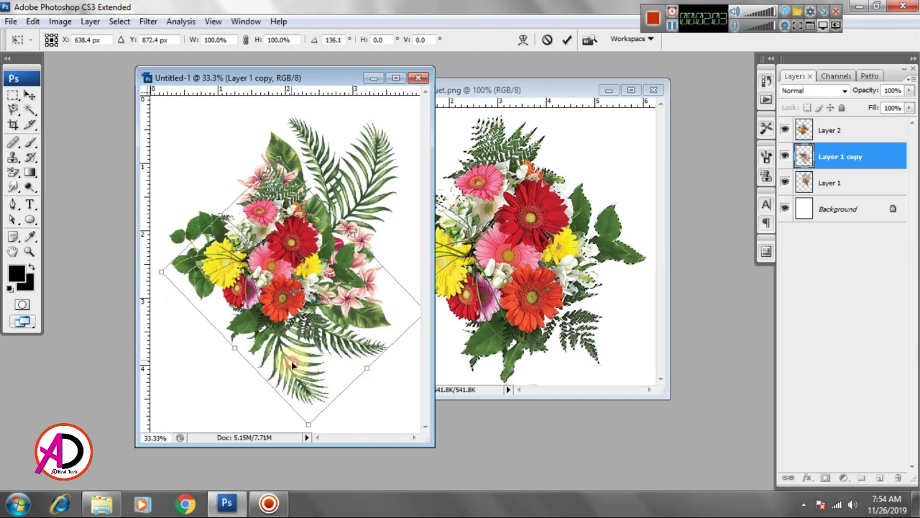
drag(292, 364, 298, 368)
drag(365, 395, 384, 394)
drag(302, 368, 304, 383)
key(Return)
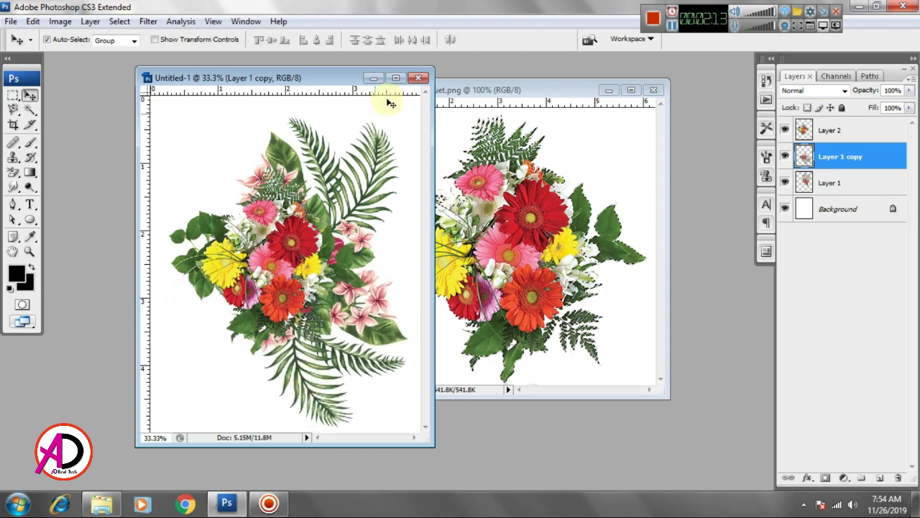
Step: Maximise the invitation window, switch to full screen mode and zoom into the page
click(393, 80)
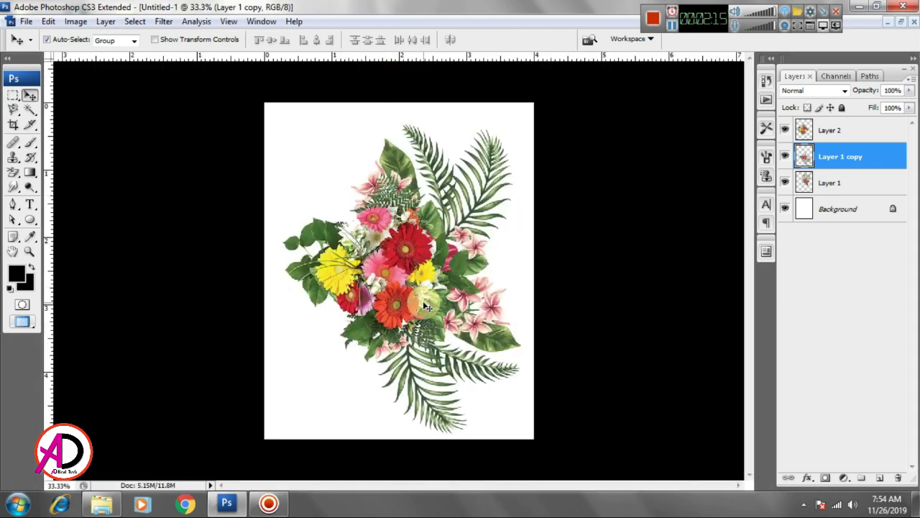
key(f)
scroll(451, 288, up, 1)
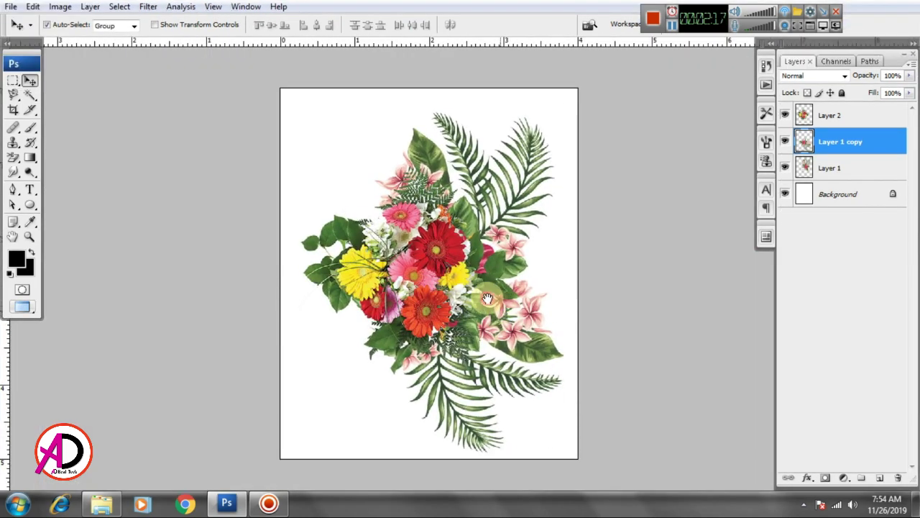
scroll(460, 291, up, 1)
drag(476, 296, 495, 316)
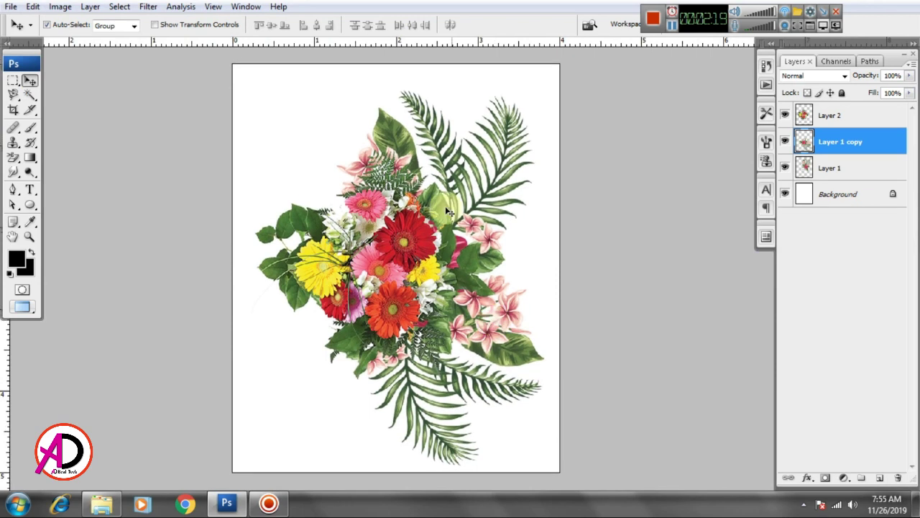
Step: Nudge Layer 1, Layer 2 and Layer 1 copy into one compact bouquet, then return to the flower folder
drag(442, 188, 444, 175)
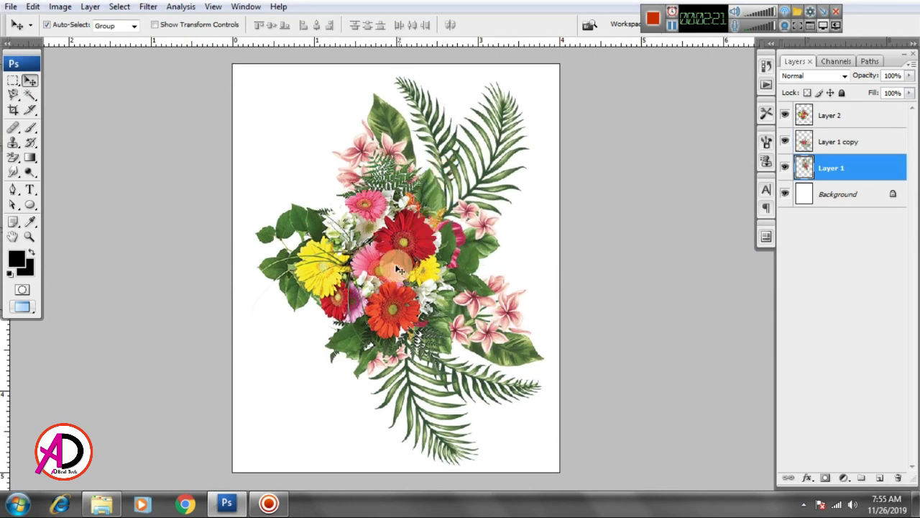
drag(398, 269, 386, 263)
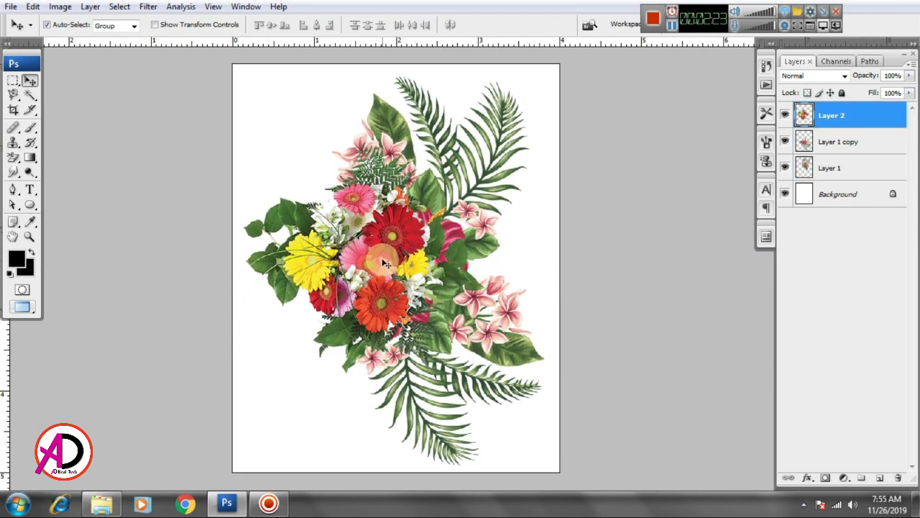
shift+click(408, 371)
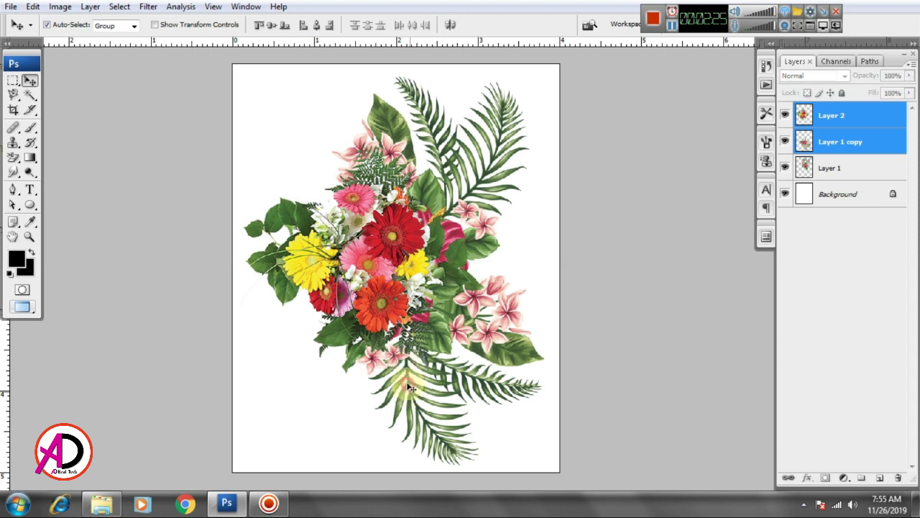
drag(410, 388, 407, 396)
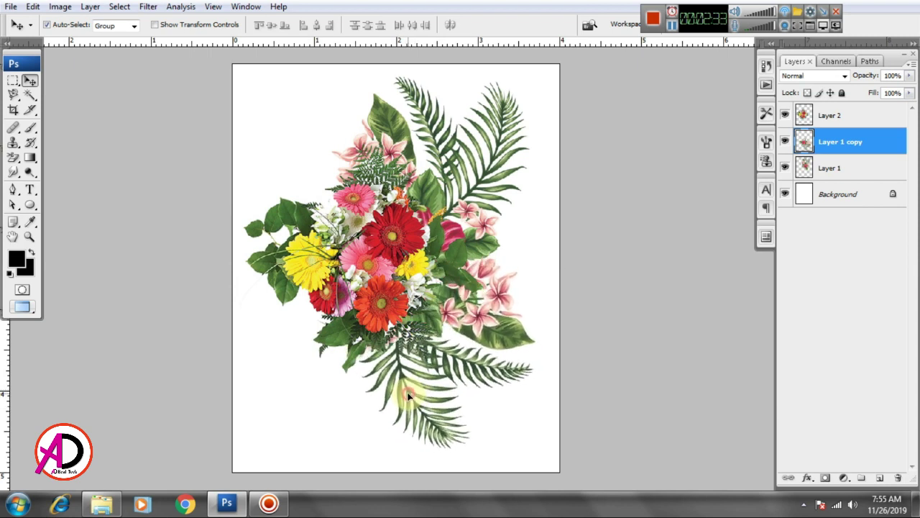
click(355, 316)
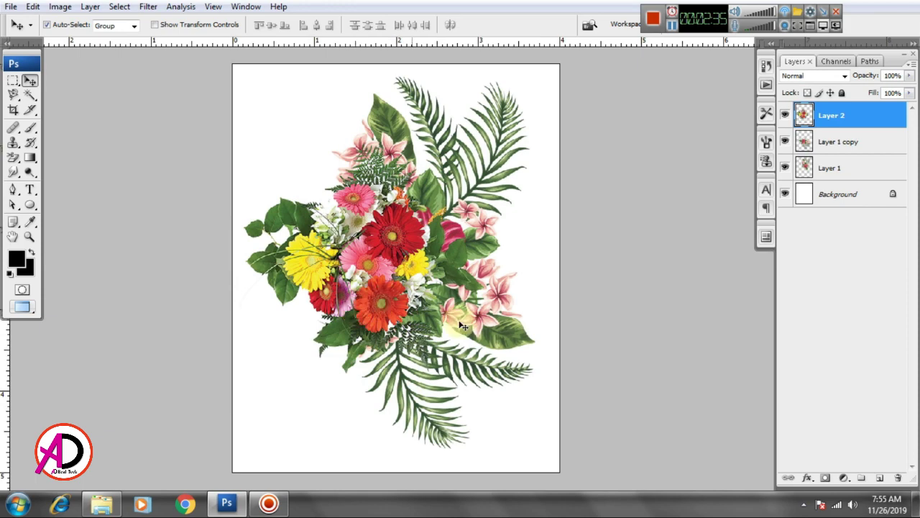
click(649, 337)
click(124, 496)
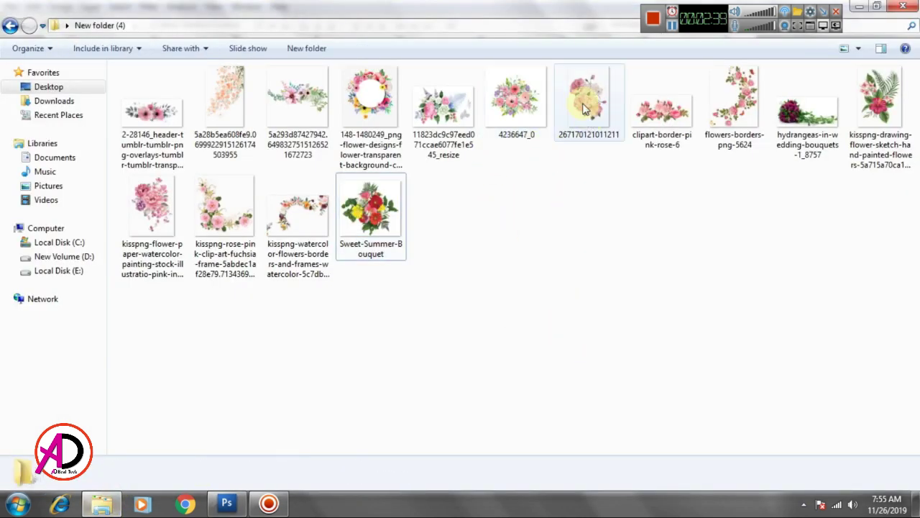
Step: Select the 4236647_0 watercolour bouquet image in the flower folder
mouse_move(577, 94)
mouse_down()
mouse_move(464, 299)
mouse_move(591, 133)
mouse_up()
click(601, 243)
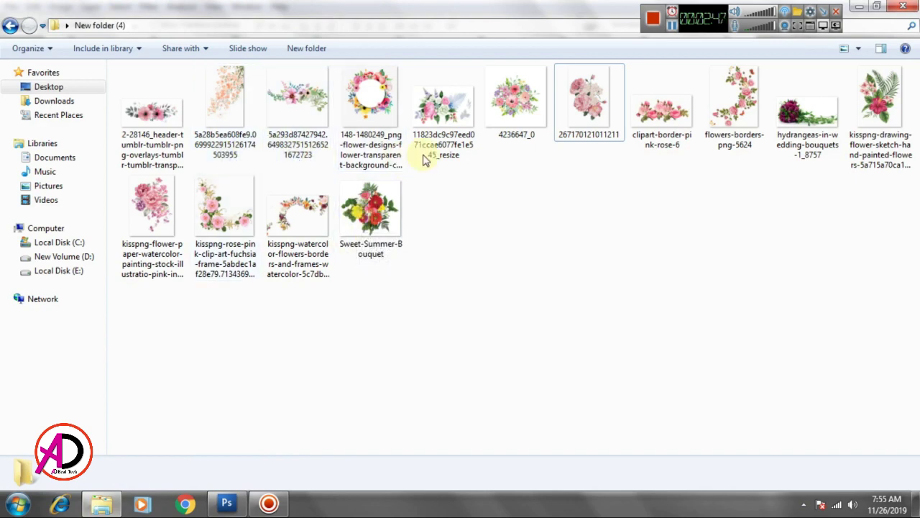
click(502, 119)
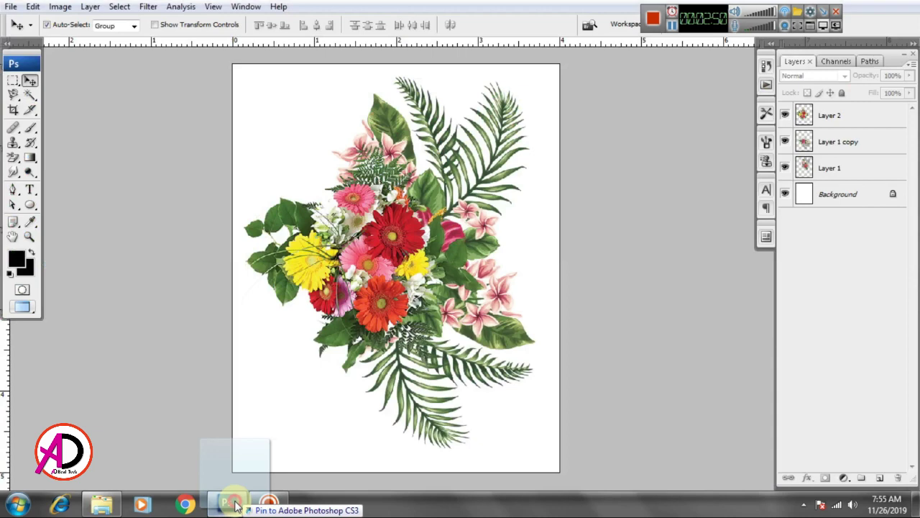
Step: Open 4236647_0 in Photoshop and copy its bouquet without the white background
drag(517, 126, 397, 244)
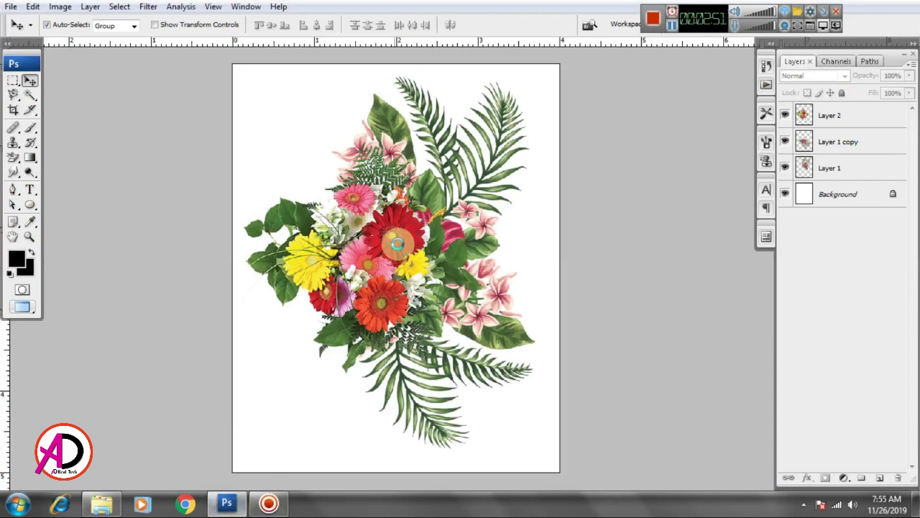
drag(366, 216, 342, 225)
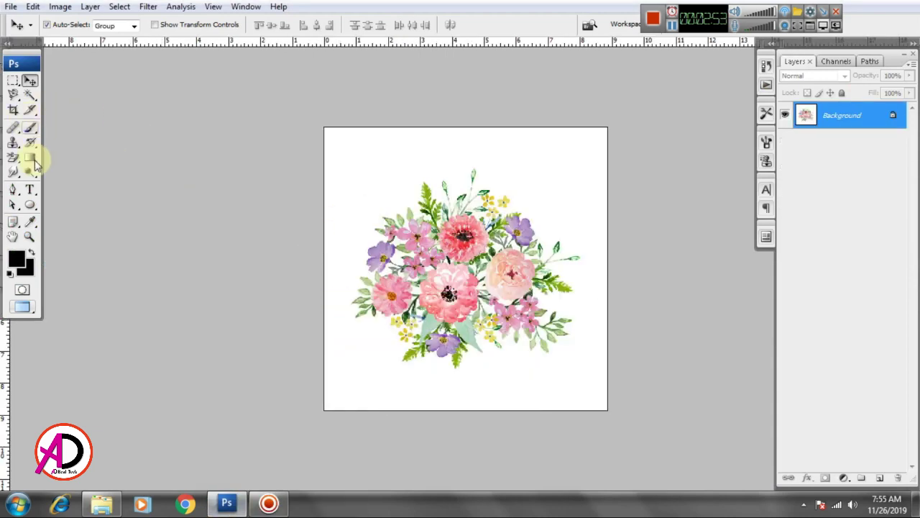
click(355, 161)
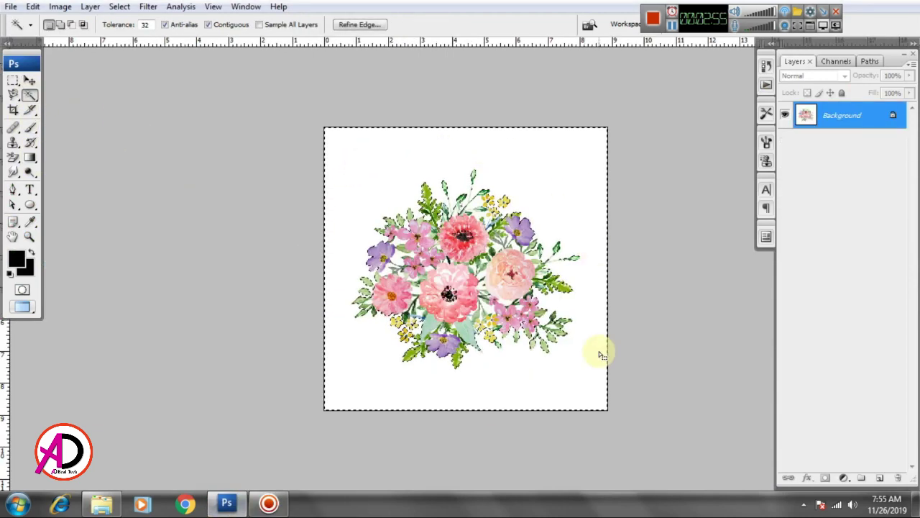
click(144, 7)
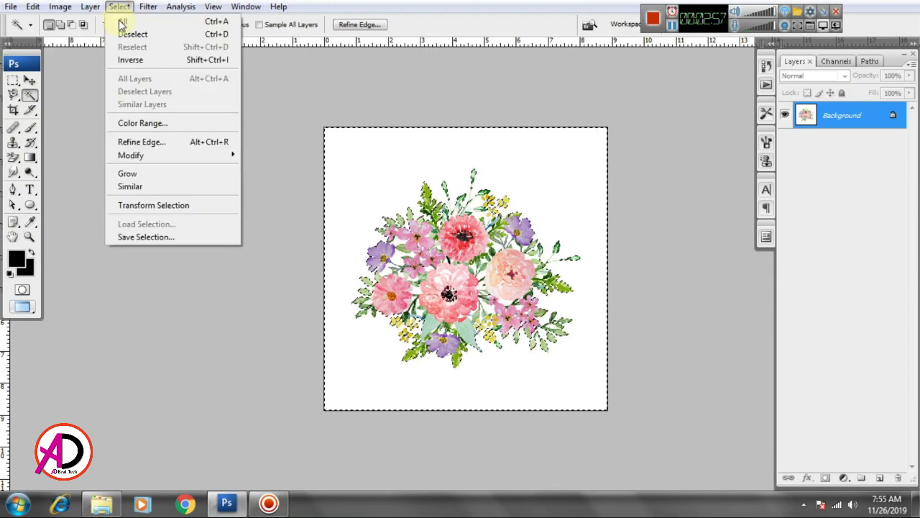
click(130, 59)
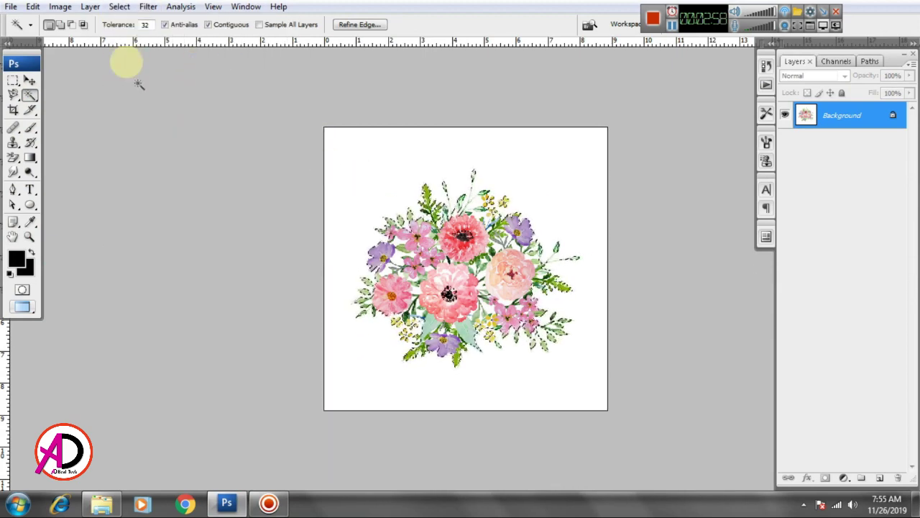
click(33, 7)
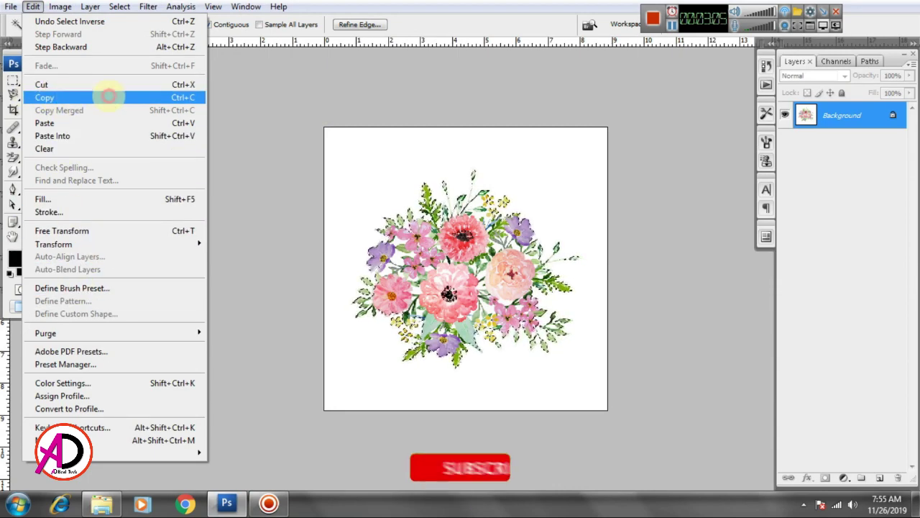
click(70, 98)
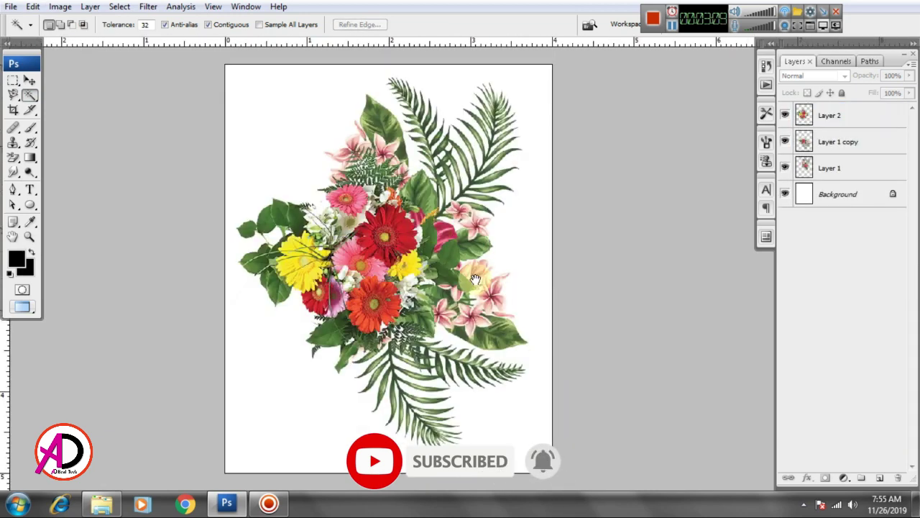
Step: Paste the watercolour bouquet as Layer 3 and move it to the lower left
click(33, 6)
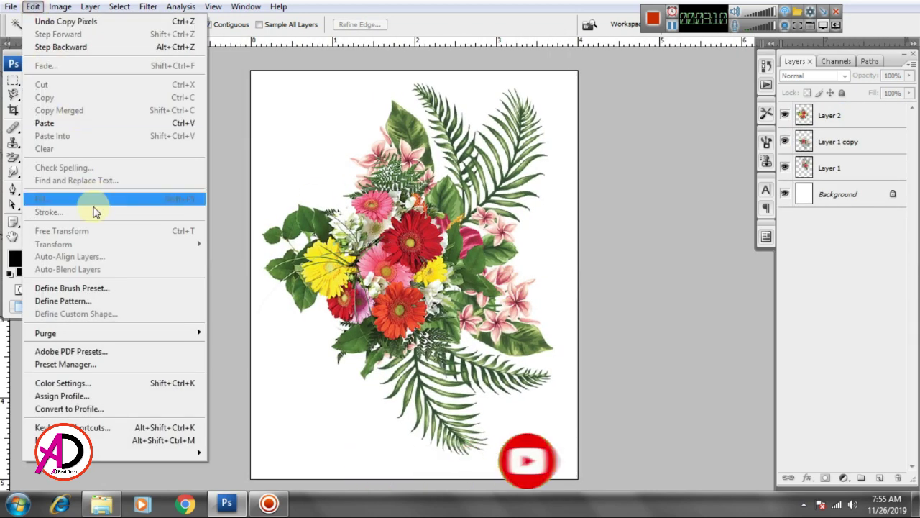
click(79, 124)
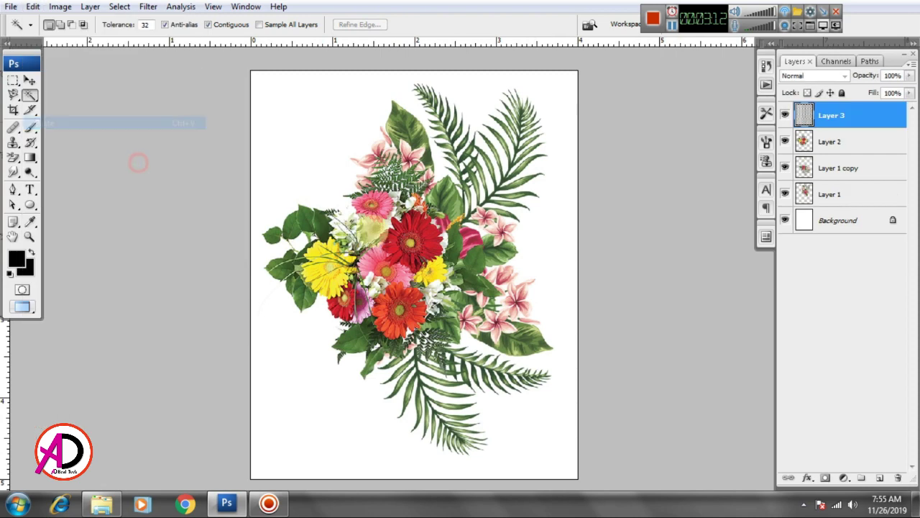
click(27, 83)
drag(393, 279, 315, 276)
drag(319, 293, 327, 329)
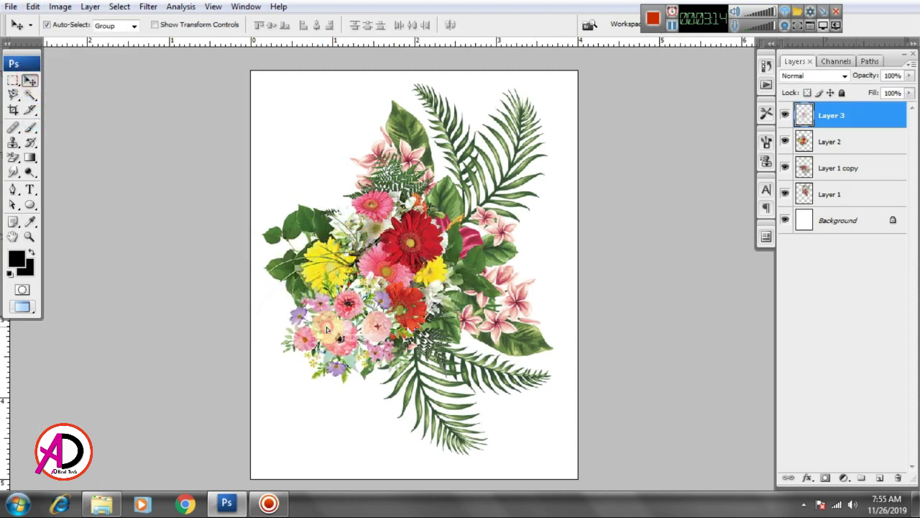
Step: Scale Layer 3 to about 147%, rotate it about -36°, and place it beneath Layer 2
key(ctrl+t)
drag(422, 262, 475, 213)
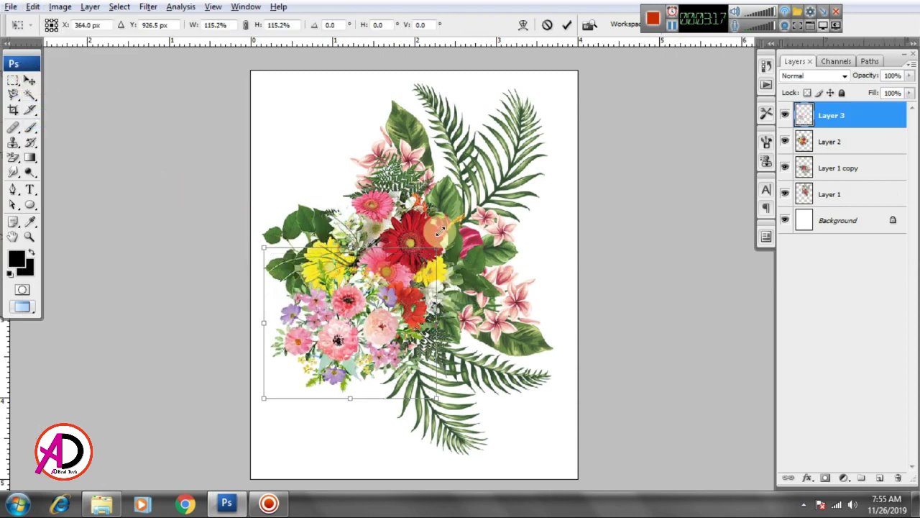
mouse_move(372, 303)
mouse_down()
mouse_move(393, 279)
mouse_move(387, 296)
mouse_up()
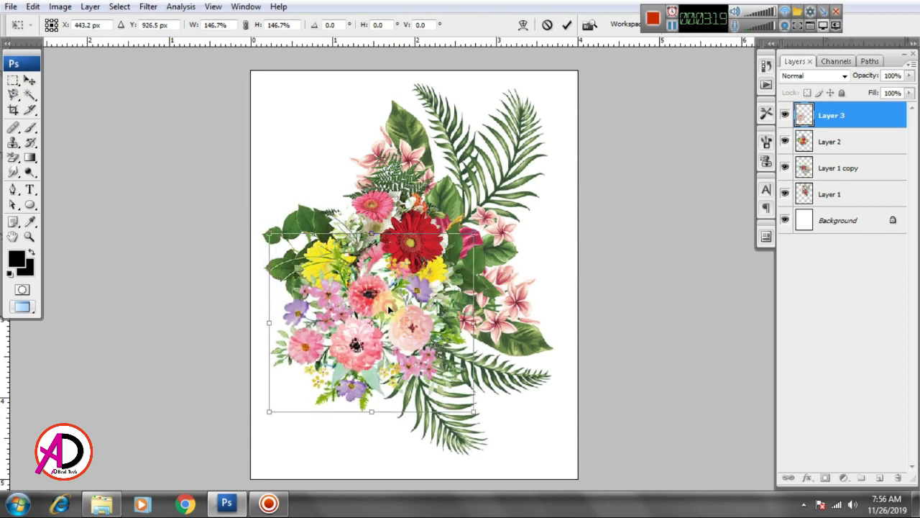
drag(498, 277, 481, 207)
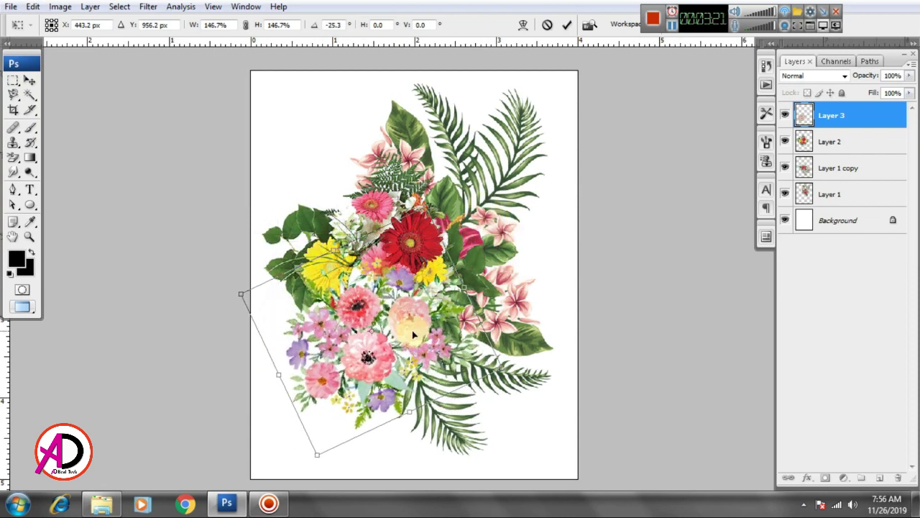
drag(492, 267, 481, 245)
drag(386, 299, 378, 290)
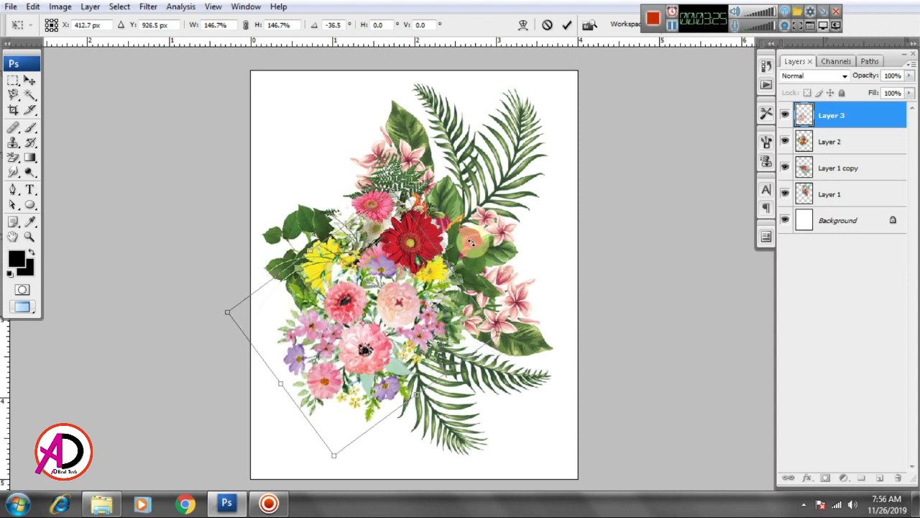
double_click(401, 281)
mouse_move(849, 131)
mouse_down()
mouse_move(838, 161)
mouse_move(857, 154)
mouse_up()
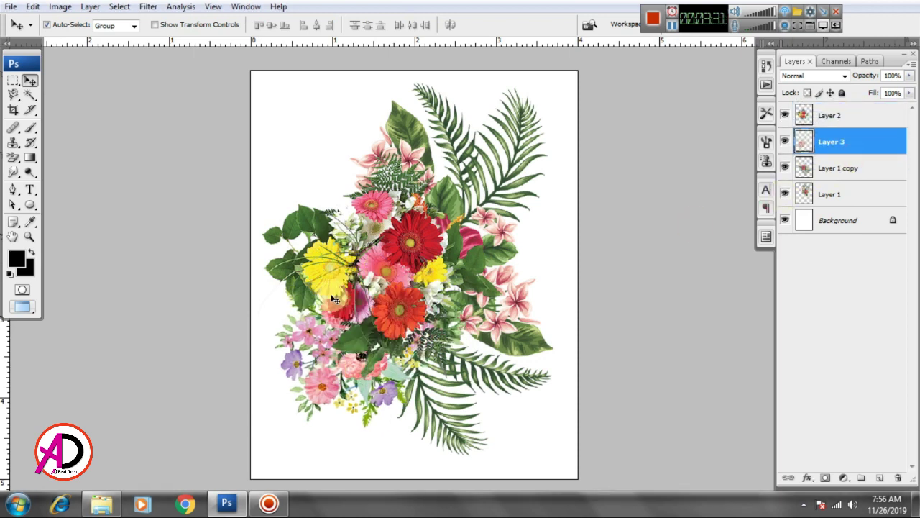
Step: Nudge the gerbera bouquet up-left, then rotate the watercolour bouquet 2.5° and shift it up-left
drag(337, 273, 329, 251)
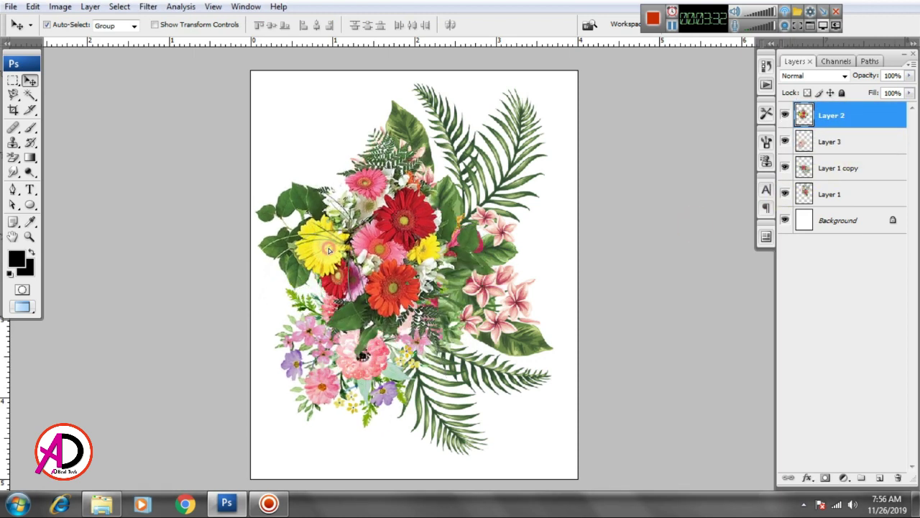
click(333, 390)
key(ctrl+t)
drag(376, 458, 373, 463)
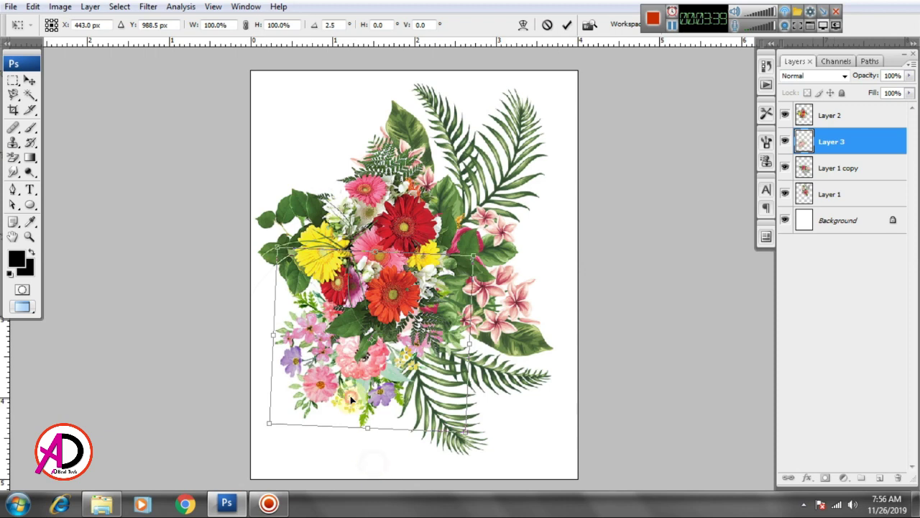
drag(351, 399, 343, 394)
key(Return)
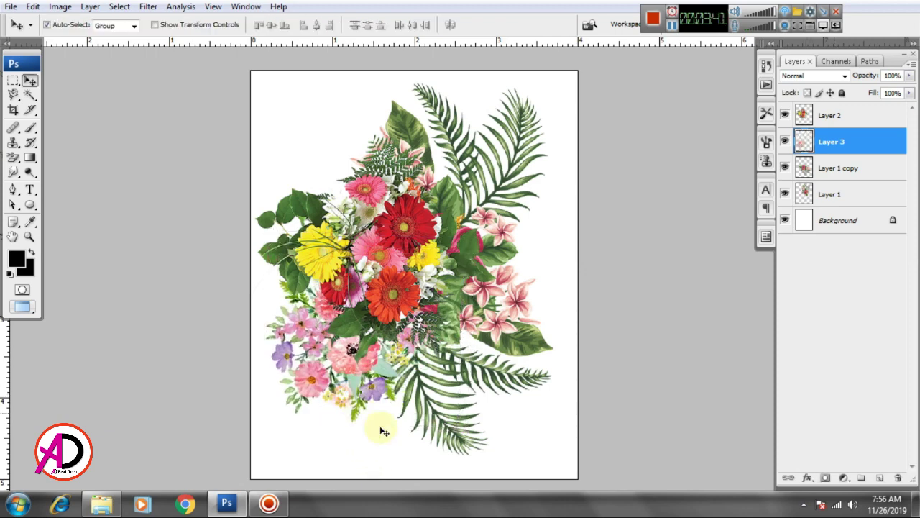
Step: Select all four flower layers and shift the whole arrangement right
drag(383, 430, 412, 446)
scroll(434, 435, down, 1)
scroll(503, 422, down, 2)
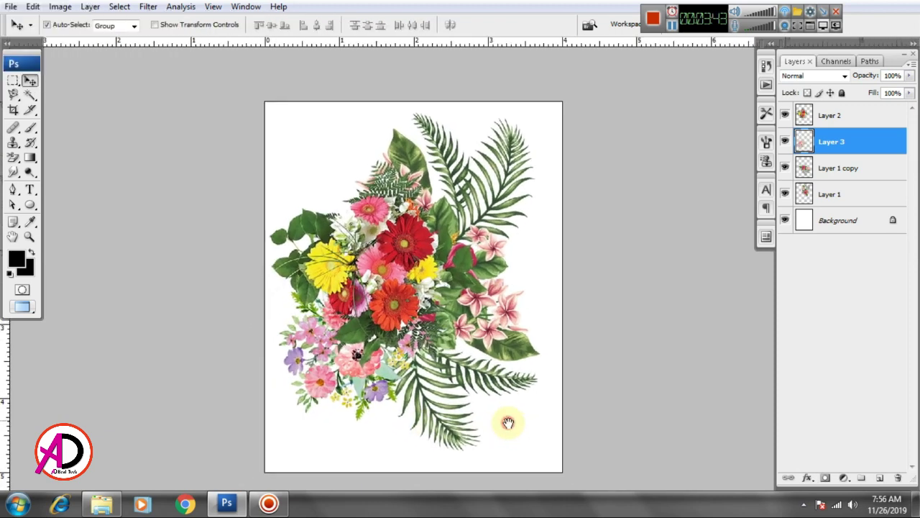
click(844, 194)
shift+click(844, 170)
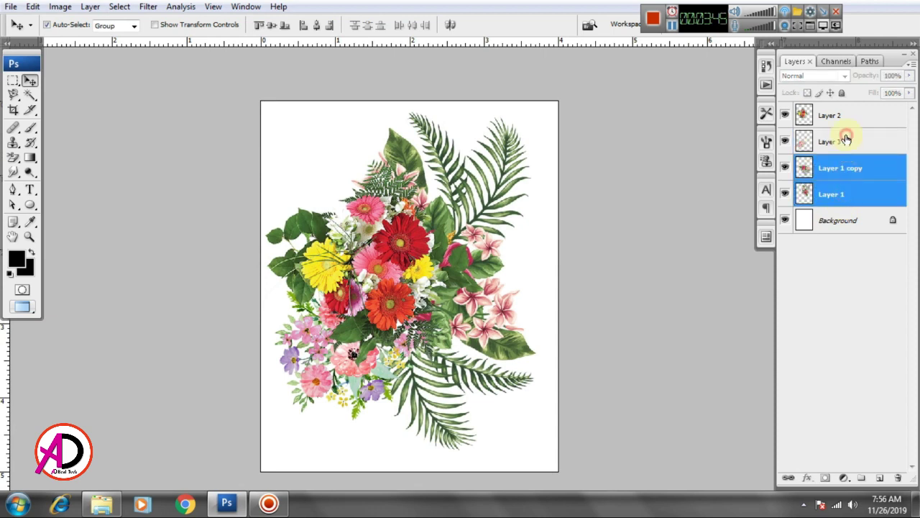
shift+click(844, 142)
shift+click(844, 117)
drag(536, 297, 496, 360)
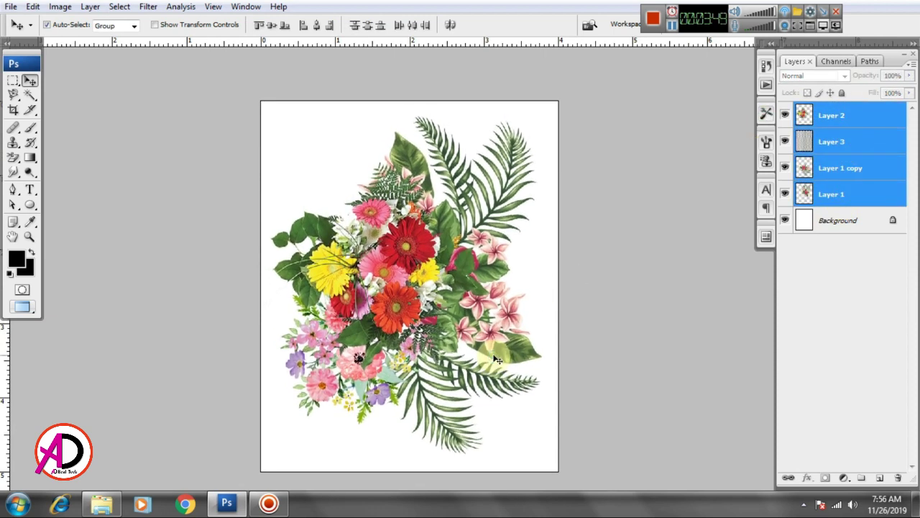
Step: Scale the four flower layers together to about 105% × 104%, nudge them into place, and deselect
key(Down)
key(Down)
key(ctrl+t)
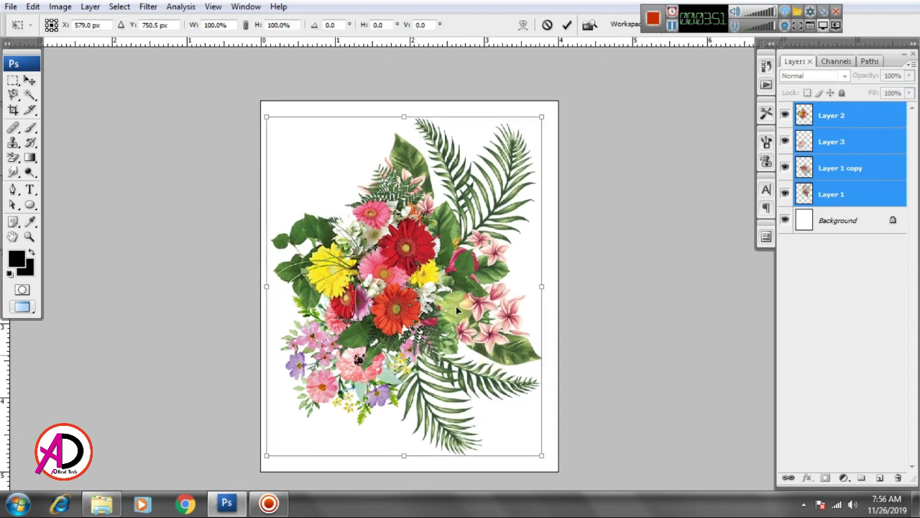
drag(266, 117, 262, 110)
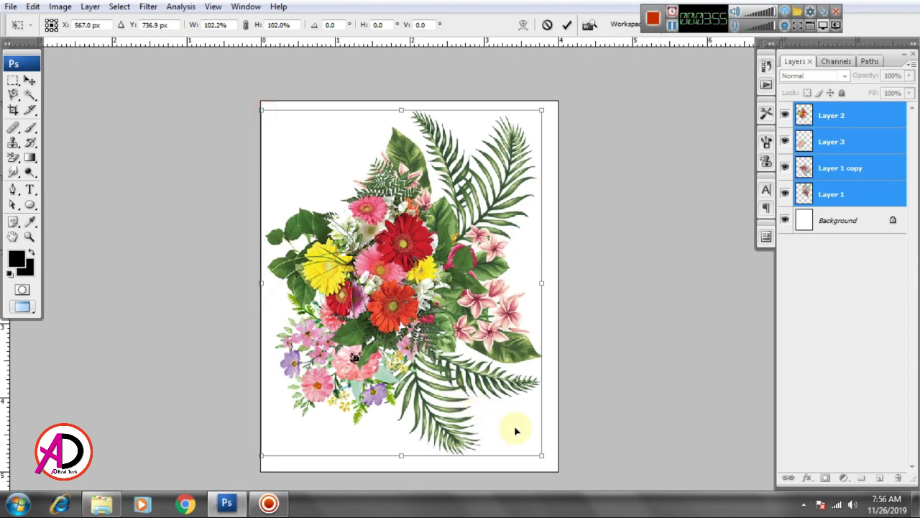
drag(540, 450, 548, 457)
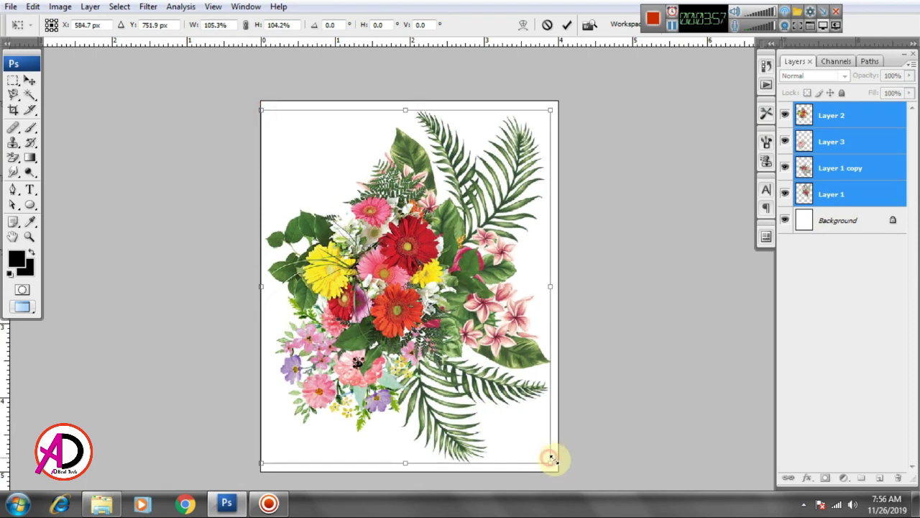
key(Right)
key(Right)
key(Right)
key(Right)
key(Right)
key(Right)
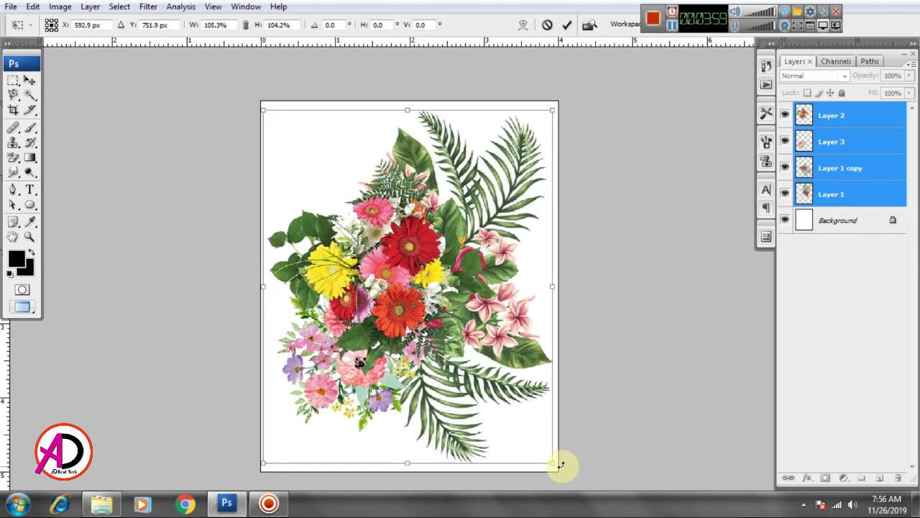
key(Return)
click(761, 322)
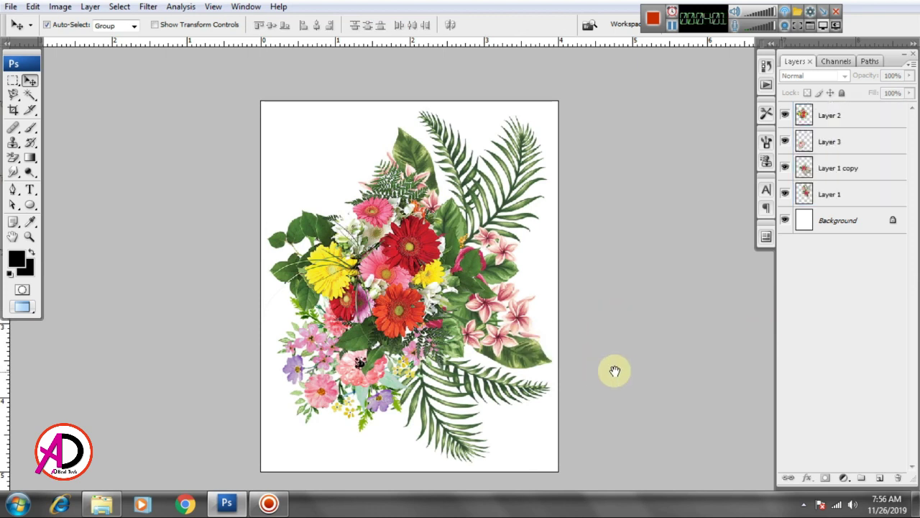
drag(614, 371, 617, 358)
Step: Draw a large white ellipse shape over the bouquet centre
click(30, 205)
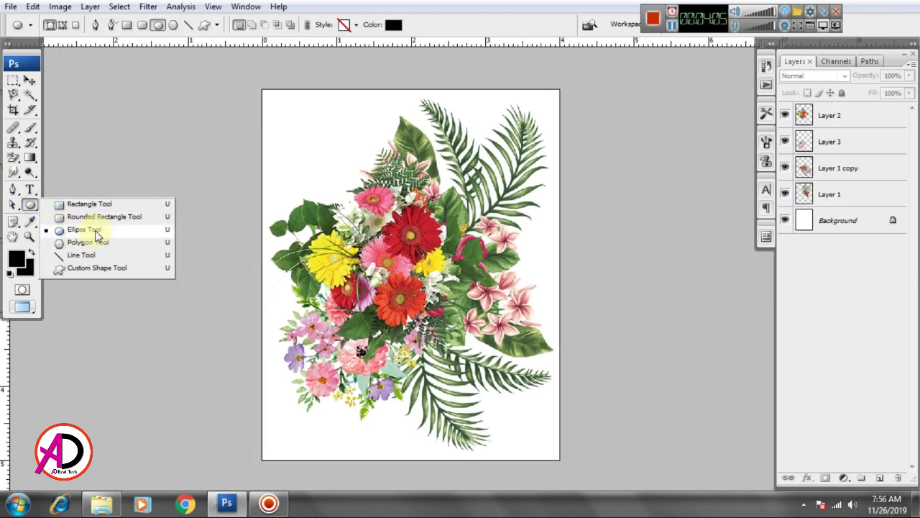
click(96, 230)
click(395, 25)
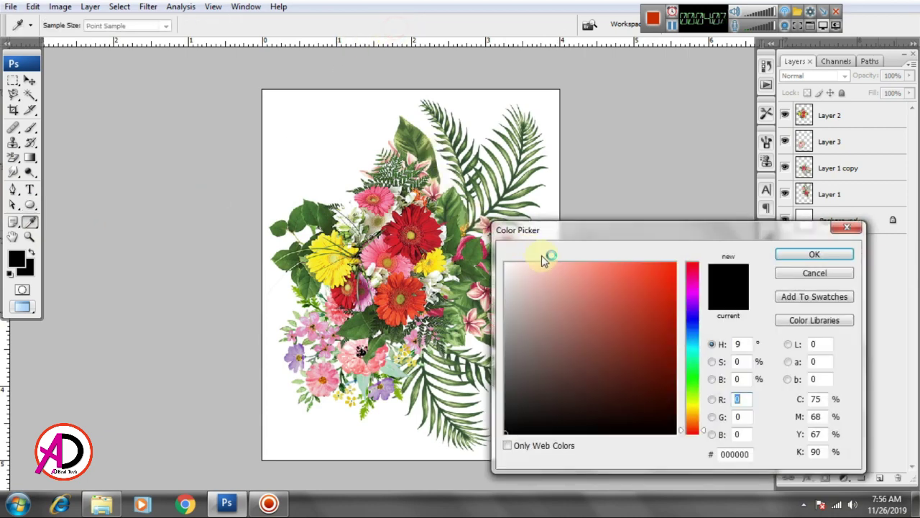
drag(525, 287, 482, 247)
click(824, 255)
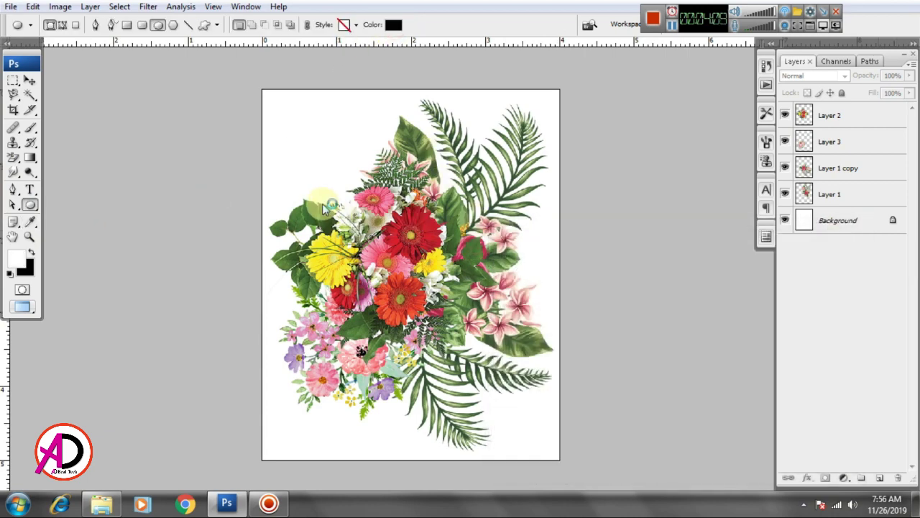
drag(328, 183, 528, 375)
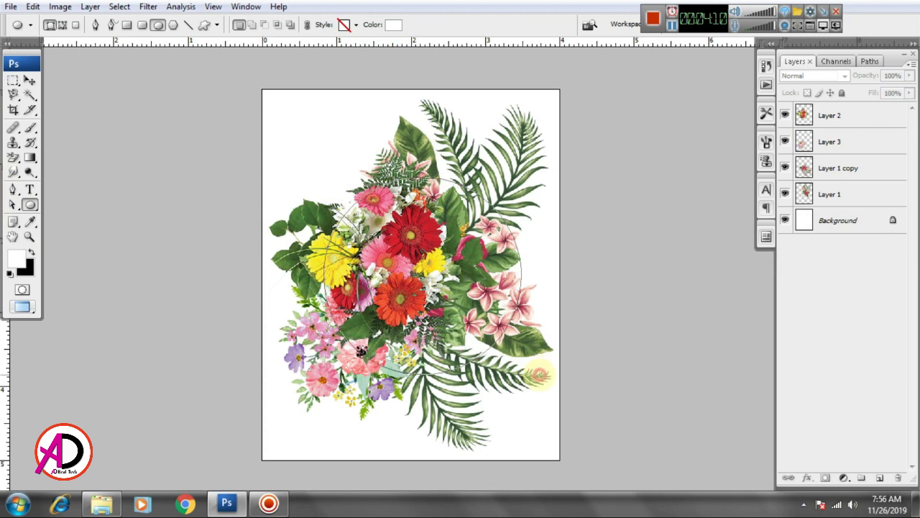
Step: Move the white circle left and down and shrink it slightly
click(30, 81)
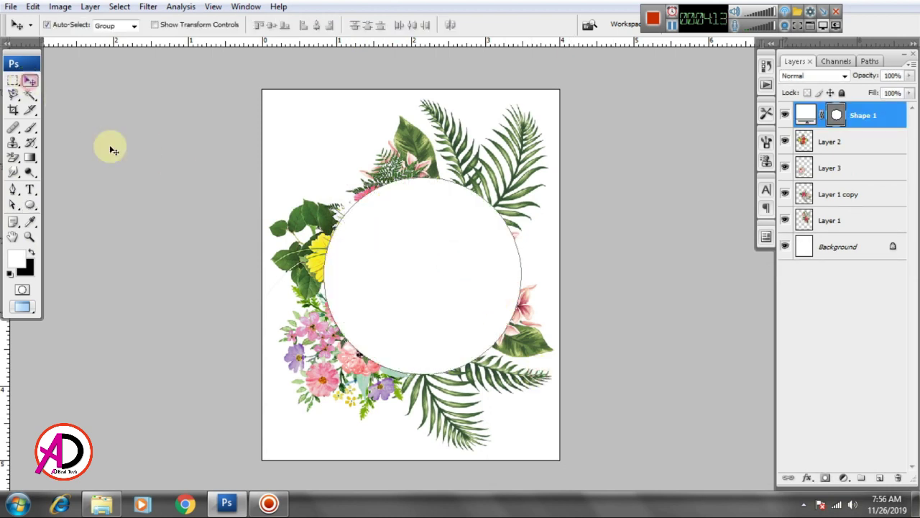
drag(374, 258, 356, 270)
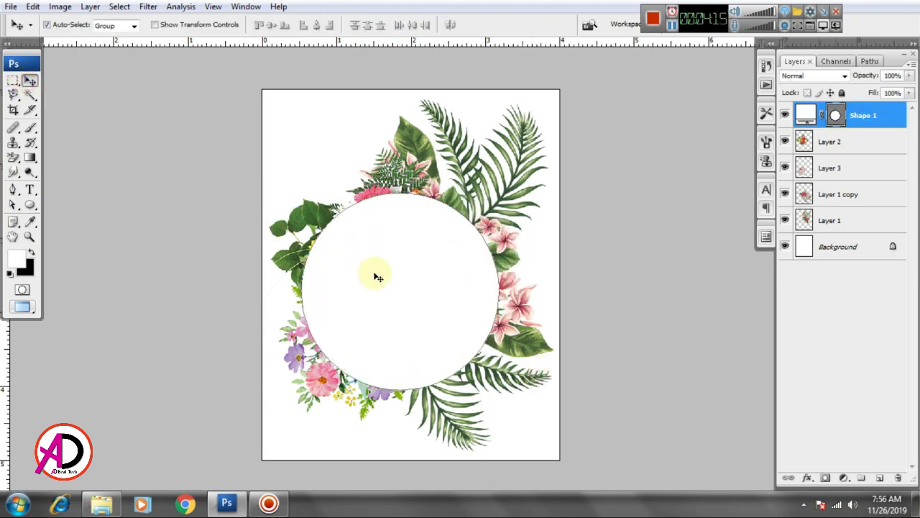
key(ctrl+t)
mouse_move(501, 193)
mouse_down()
mouse_move(485, 206)
mouse_move(498, 198)
mouse_up()
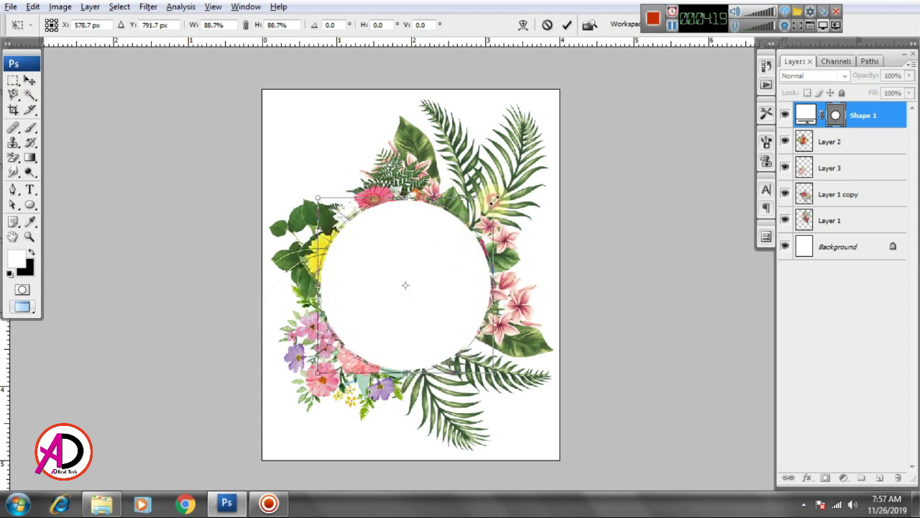
key(Return)
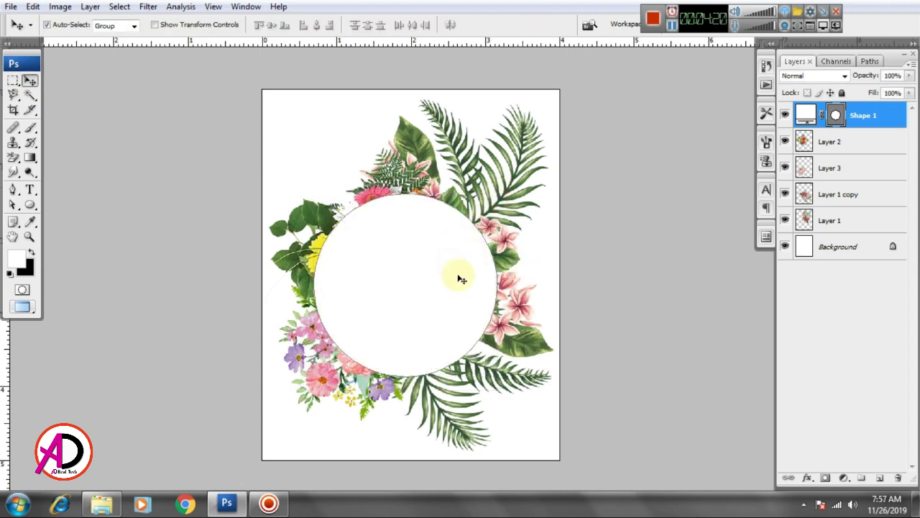
Step: Reposition the circle, scale it to about 88%, and nudge it down-right
mouse_move(511, 305)
mouse_down()
mouse_move(464, 247)
mouse_move(414, 253)
mouse_up()
click(318, 118)
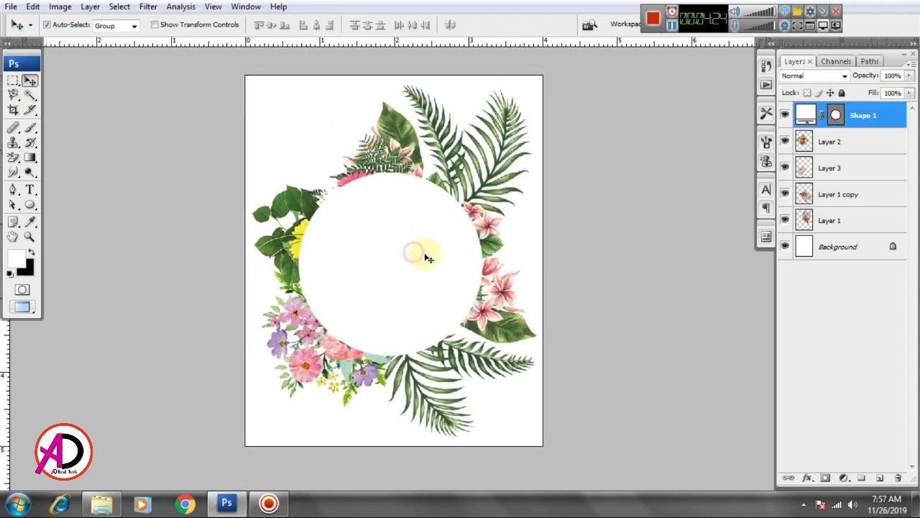
key(ctrl+t)
drag(478, 174, 468, 184)
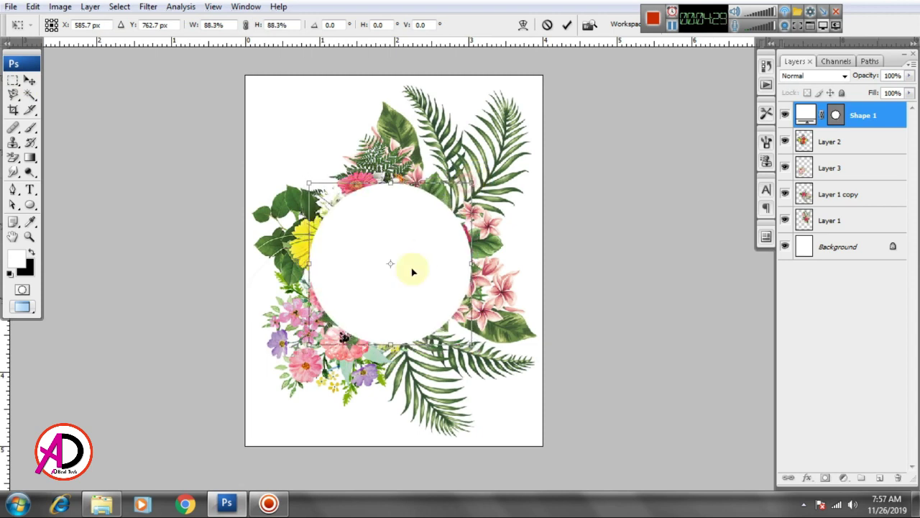
drag(413, 269, 450, 277)
key(Return)
Step: Close the Sweet-Summer-Bouquet.png and 4236647_0.jpg source images
key(f)
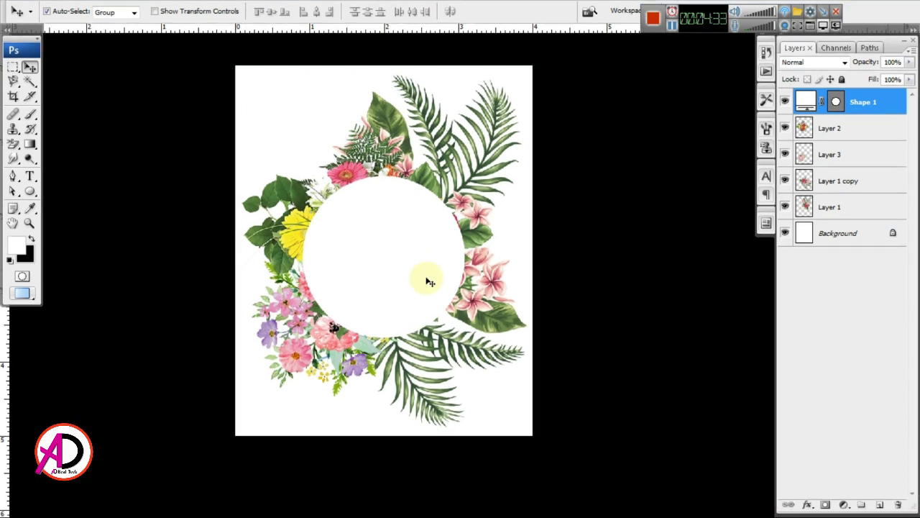
key(f)
click(437, 183)
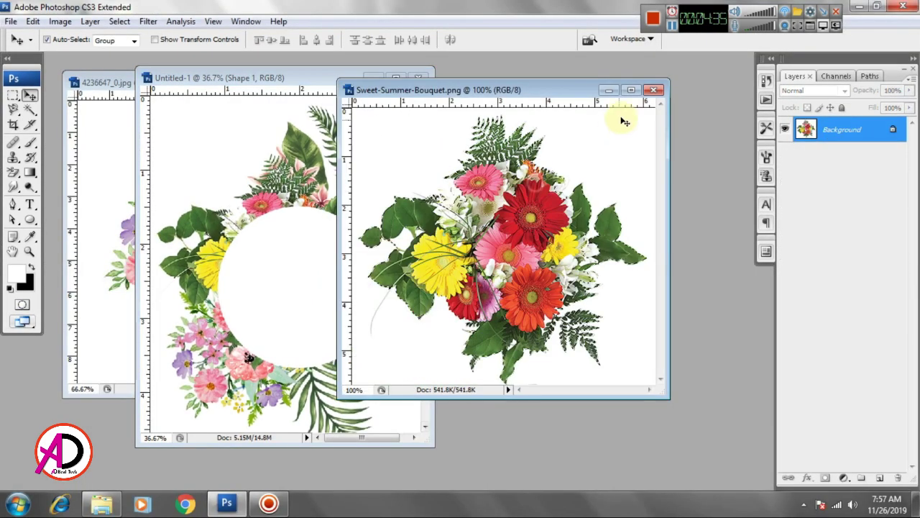
click(653, 89)
click(76, 128)
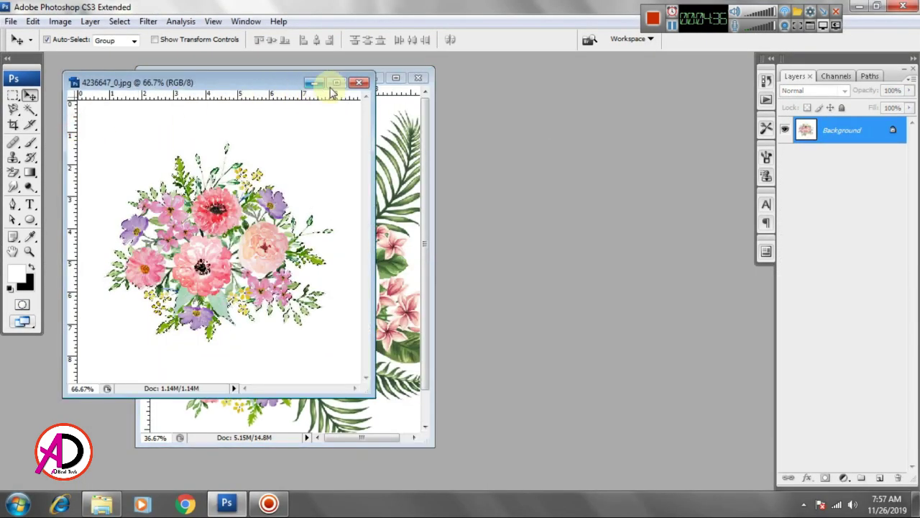
click(359, 82)
drag(302, 79, 262, 81)
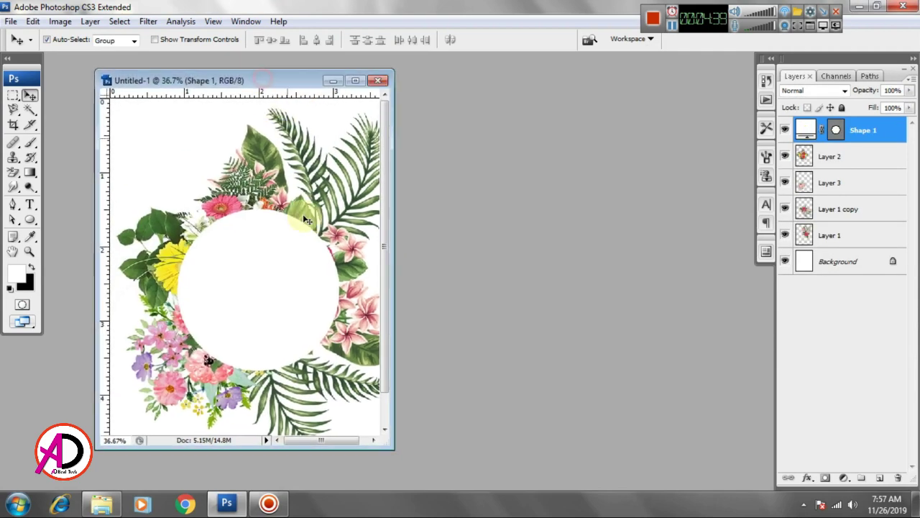
scroll(302, 309, down, 1)
scroll(302, 309, down, 1)
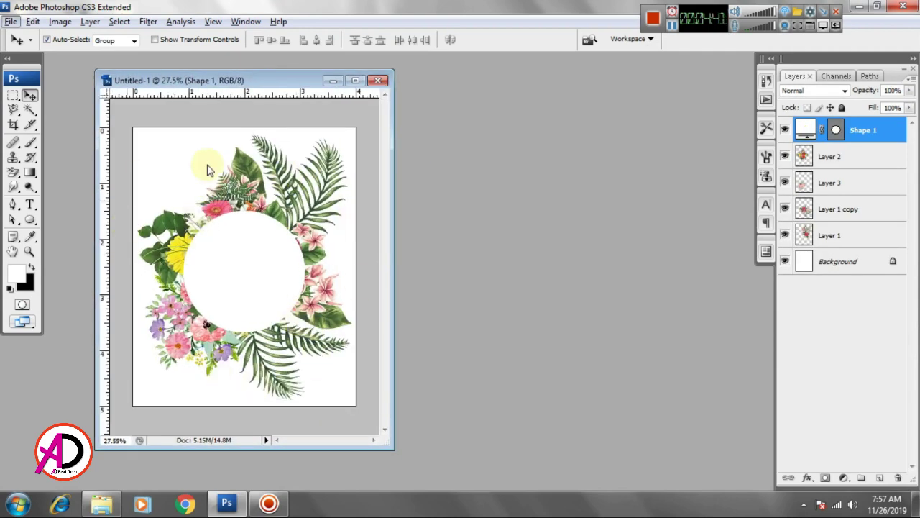
Step: Shrink the white circle to about 94.5% and apply the resize
key(ctrl+t)
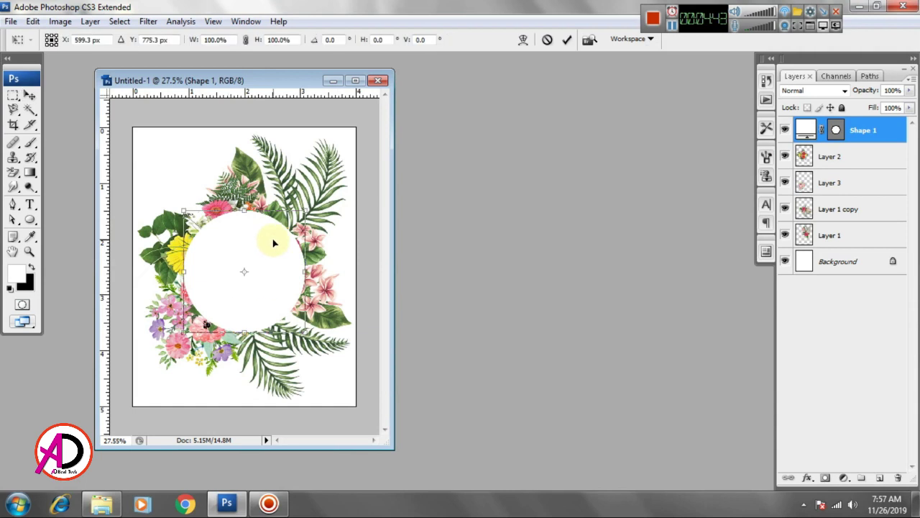
drag(304, 212, 304, 211)
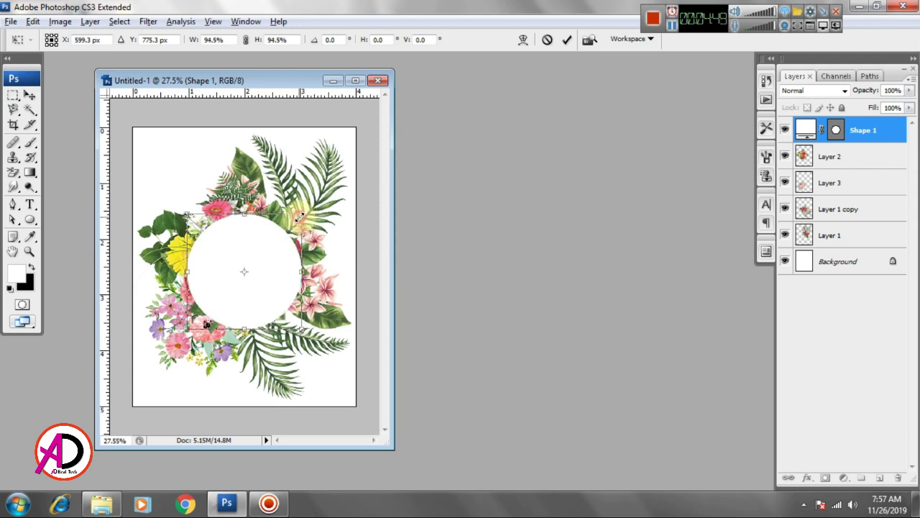
double_click(261, 242)
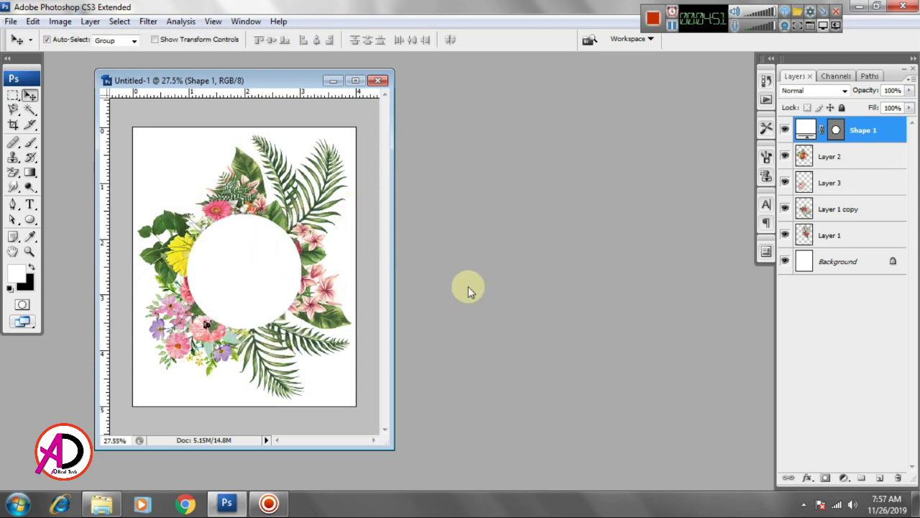
click(491, 271)
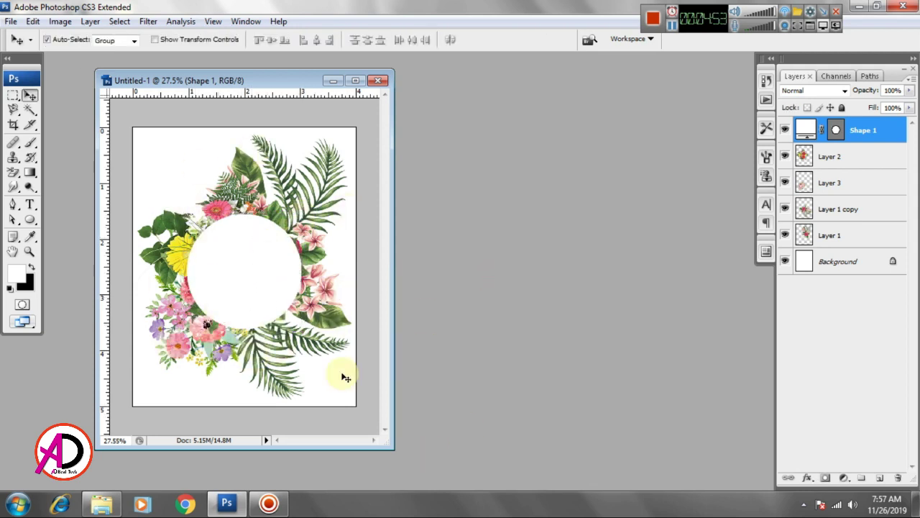
Step: Create a new white document from the 4 in X 6 in preset, changed to 4 × 5 inches at 300 pixels/inch
click(11, 21)
click(25, 34)
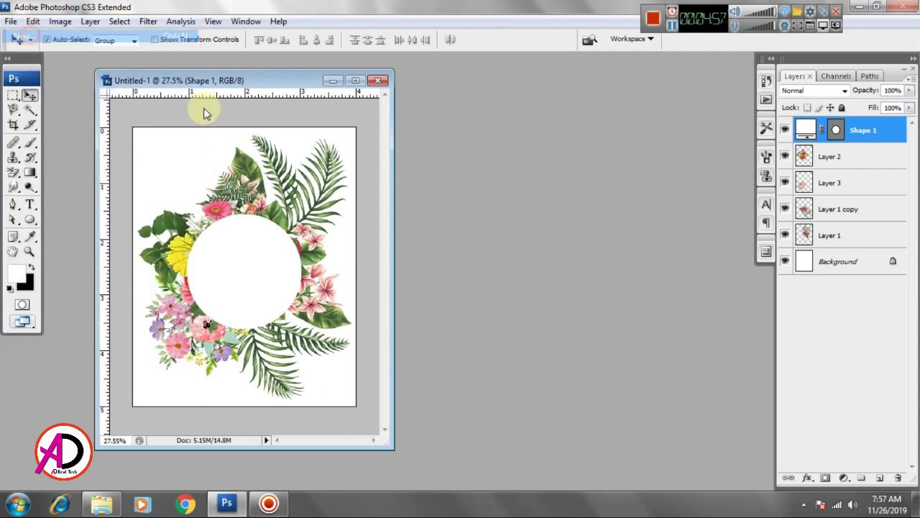
click(436, 156)
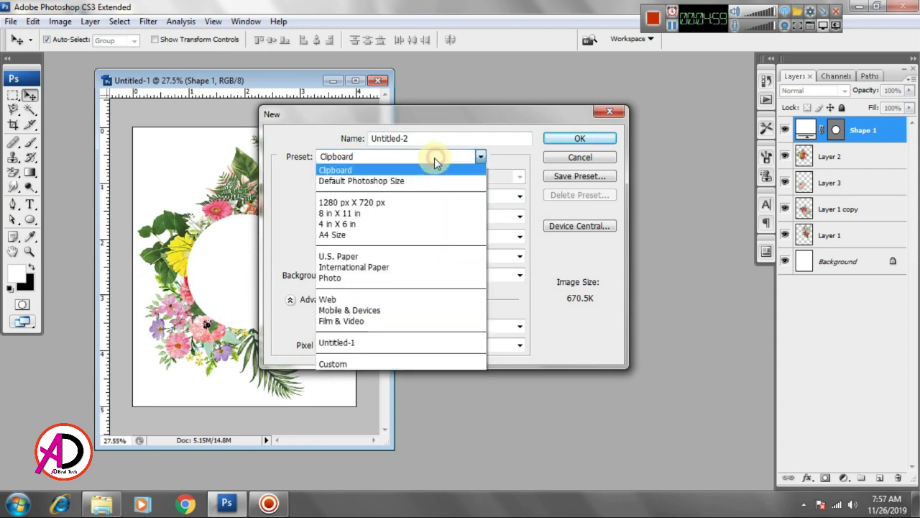
click(394, 229)
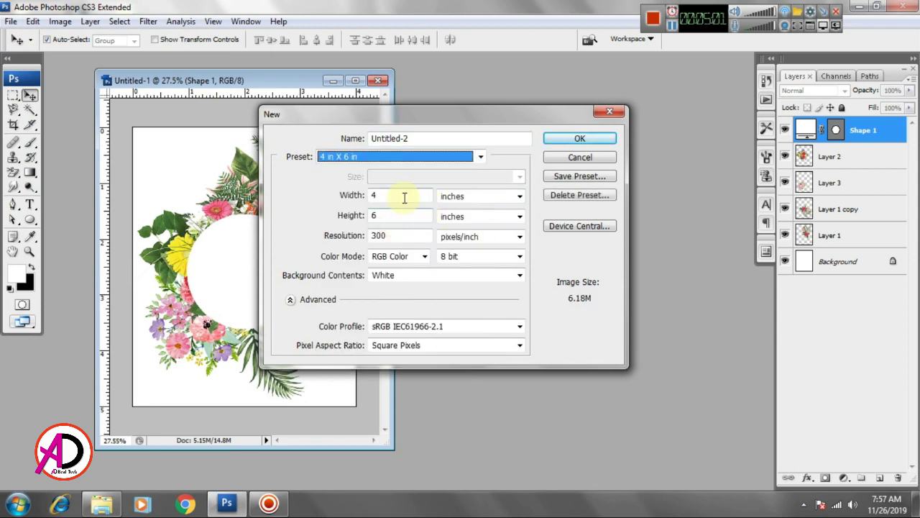
double_click(381, 195)
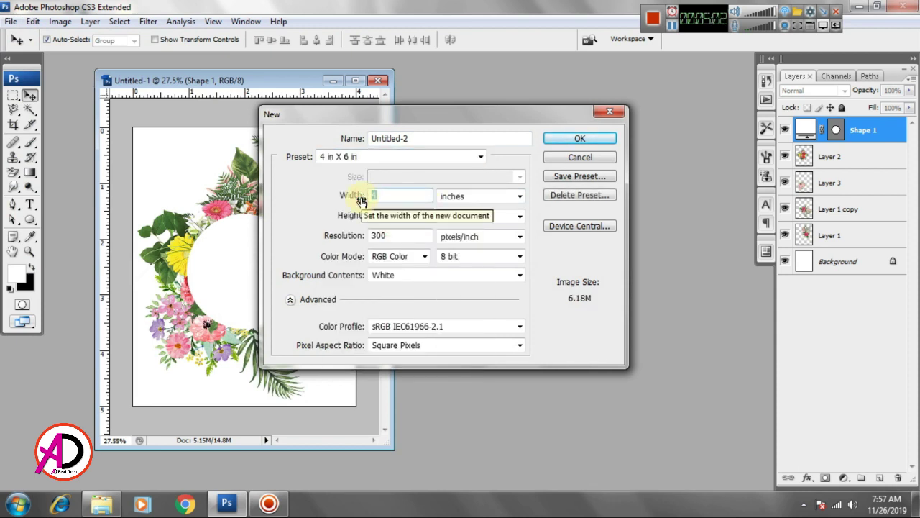
key(Tab)
text(5)
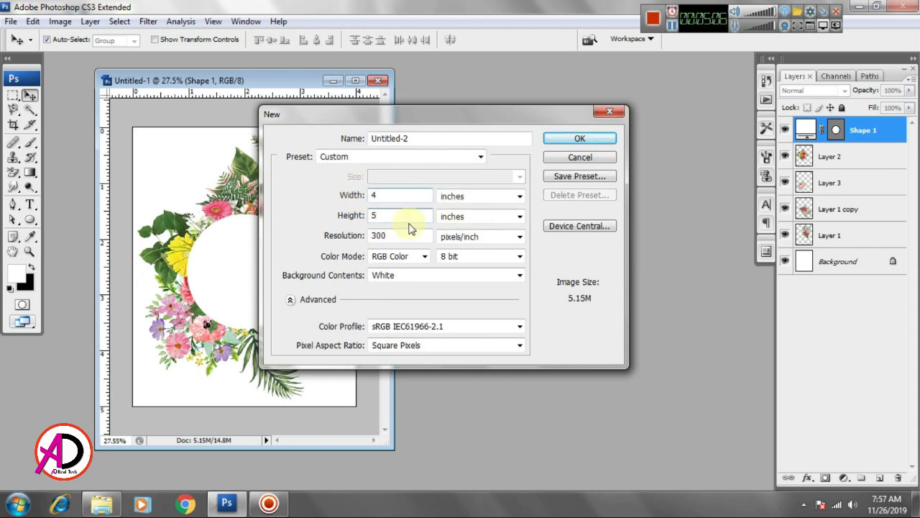
click(578, 140)
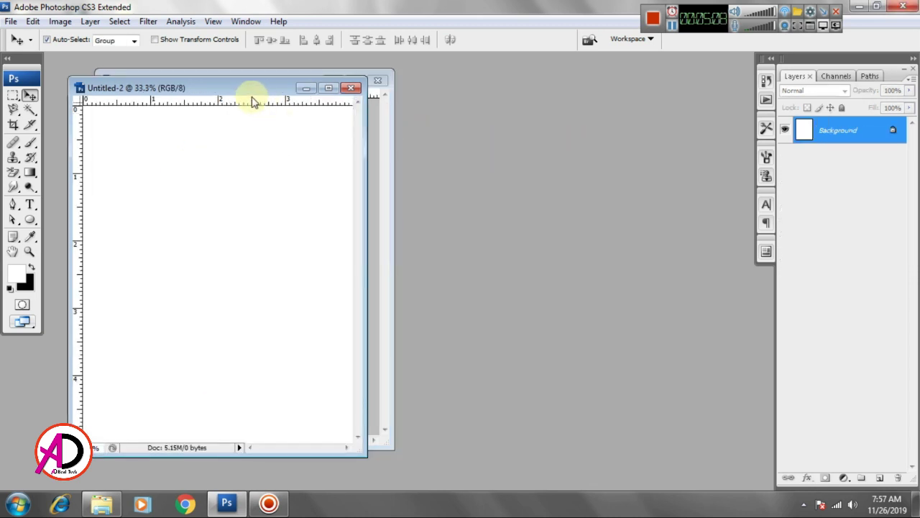
Step: Open the kisspng pink rose frame file and copy it into Untitled-2 as Layer 1
drag(251, 97, 522, 87)
drag(246, 82, 232, 79)
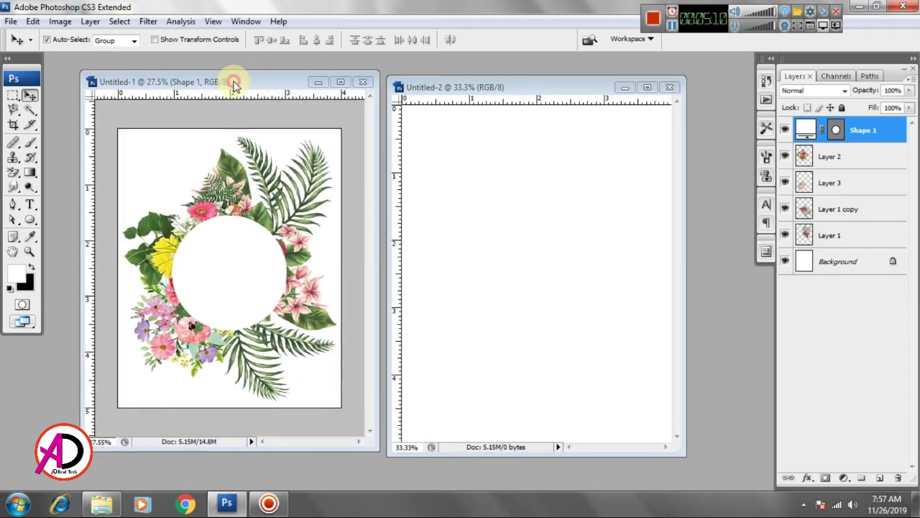
click(446, 196)
click(101, 503)
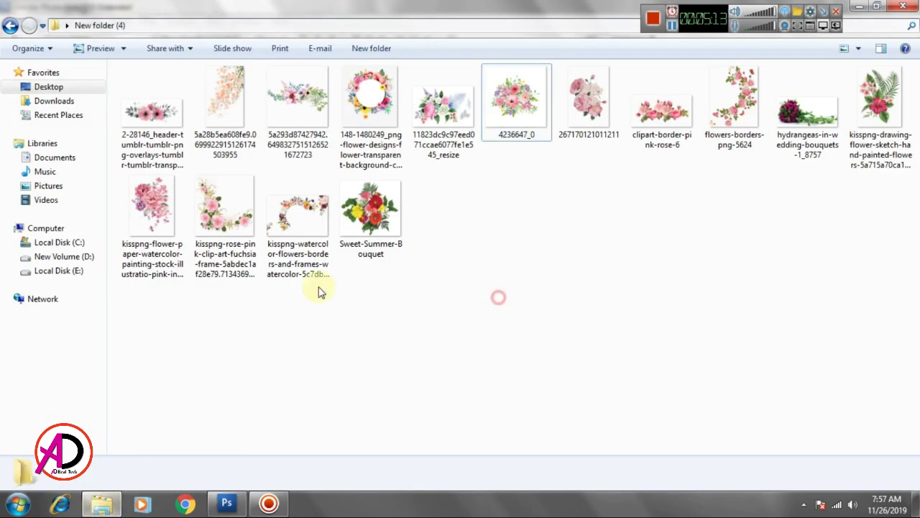
mouse_move(225, 244)
mouse_down()
mouse_move(231, 499)
mouse_move(446, 239)
mouse_up()
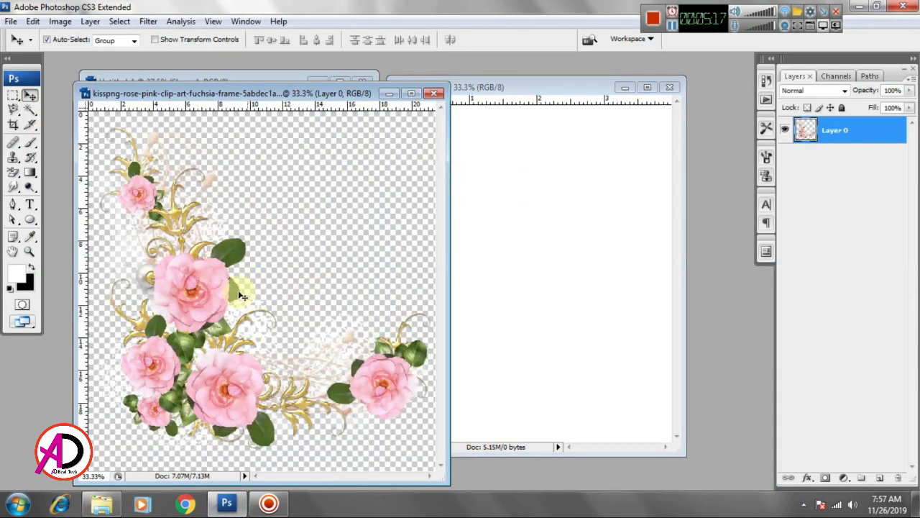
drag(314, 279, 421, 257)
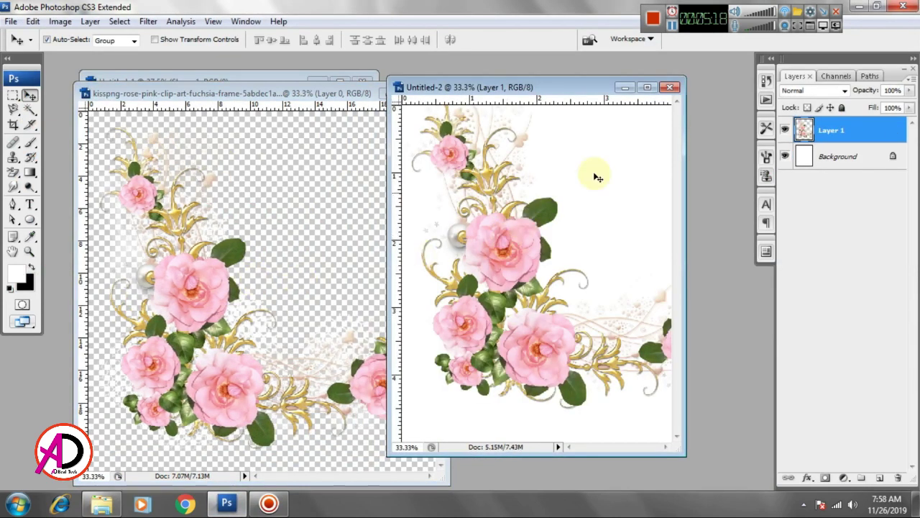
click(647, 86)
Step: Fit Untitled-2 on screen and shrink the rose frame to about 33%
key(ctrl+0)
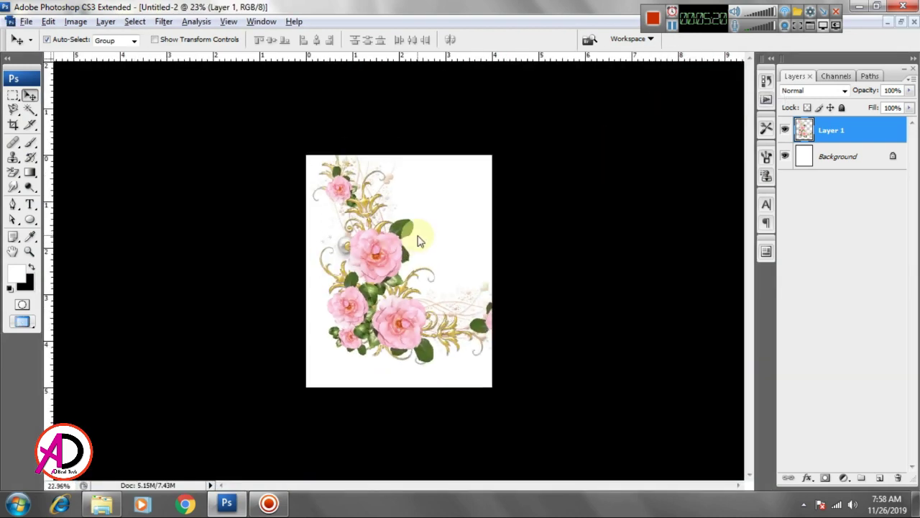
key(alt+f)
key(Escape)
key(f)
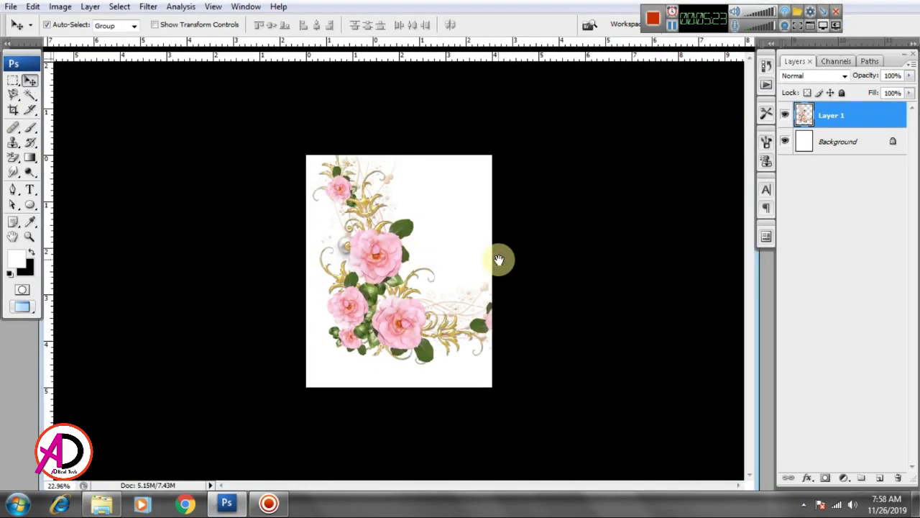
key(ctrl+t)
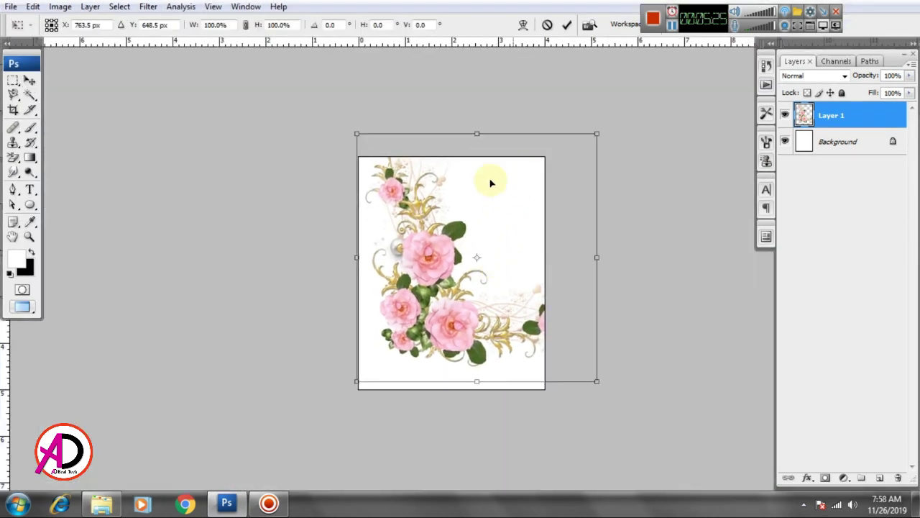
key(Return)
click(30, 7)
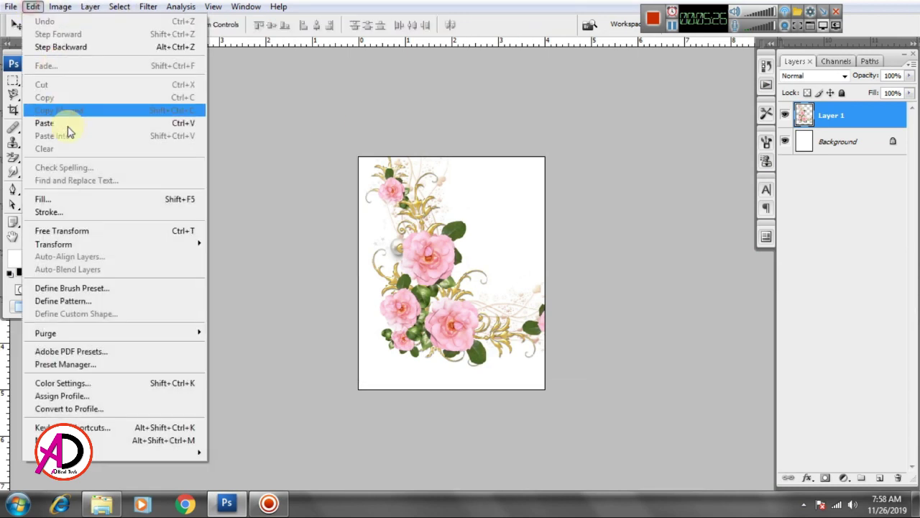
click(79, 230)
drag(600, 135, 521, 217)
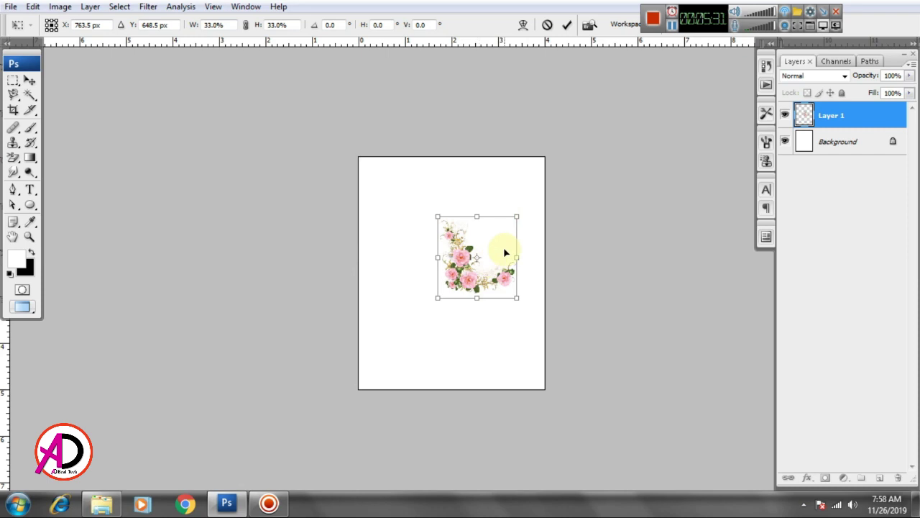
key(Return)
Step: Move the rose corner slightly up and left and enter Free Transform
scroll(499, 252, up, 1)
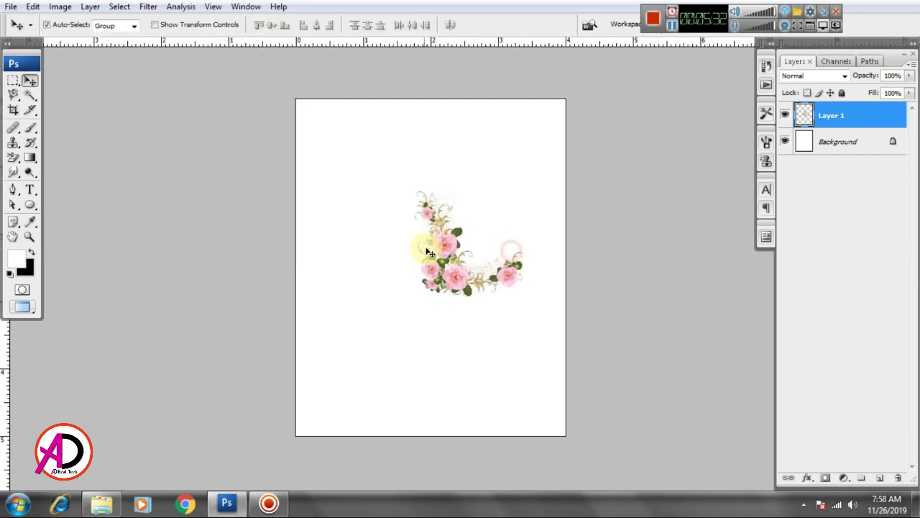
drag(453, 247, 436, 213)
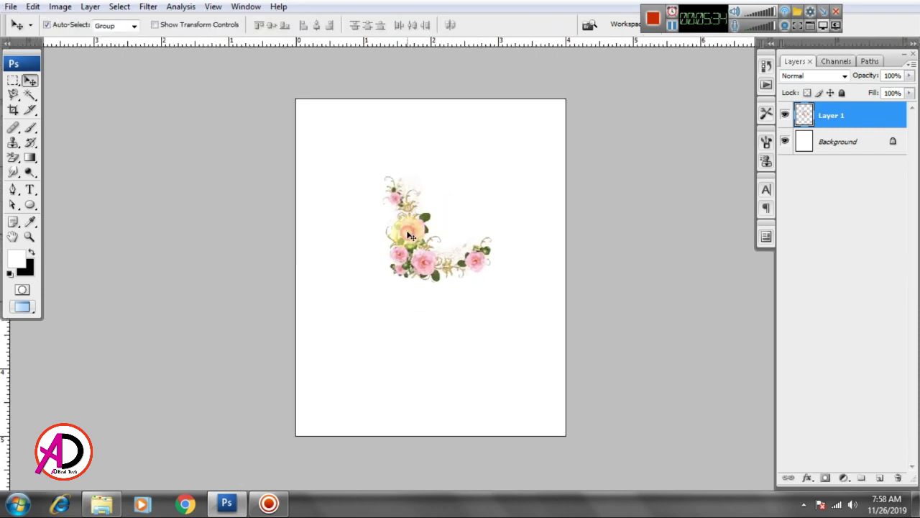
click(32, 7)
click(72, 231)
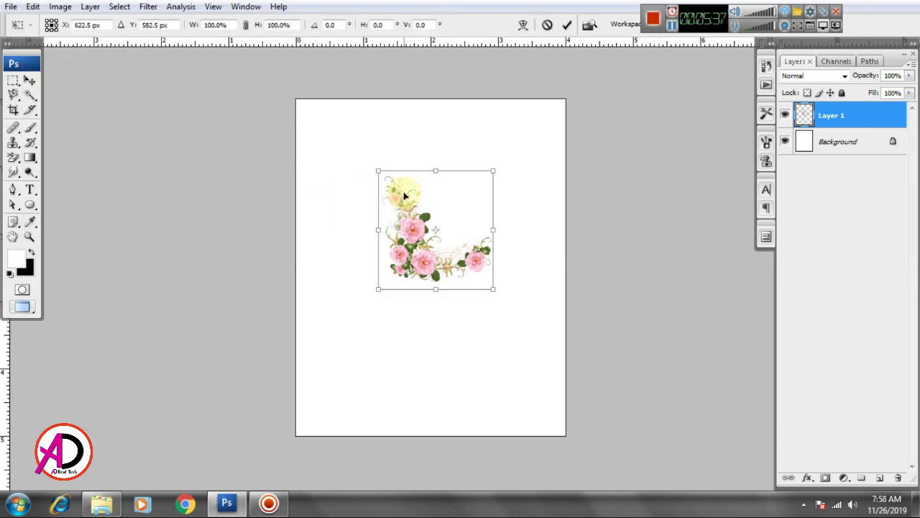
Step: Flip the roses horizontally, scale to about 136%, tilt about -8°, and seat them bottom-right
right_click(405, 195)
click(480, 368)
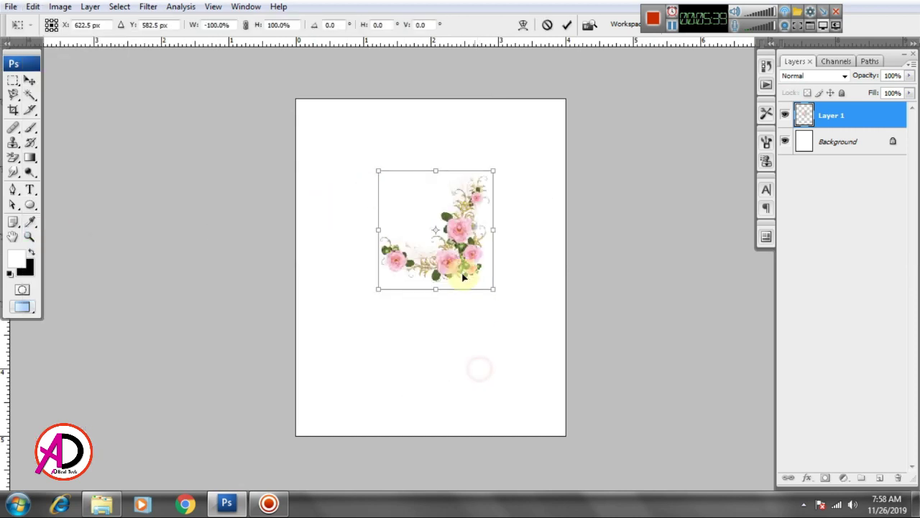
drag(464, 242, 545, 400)
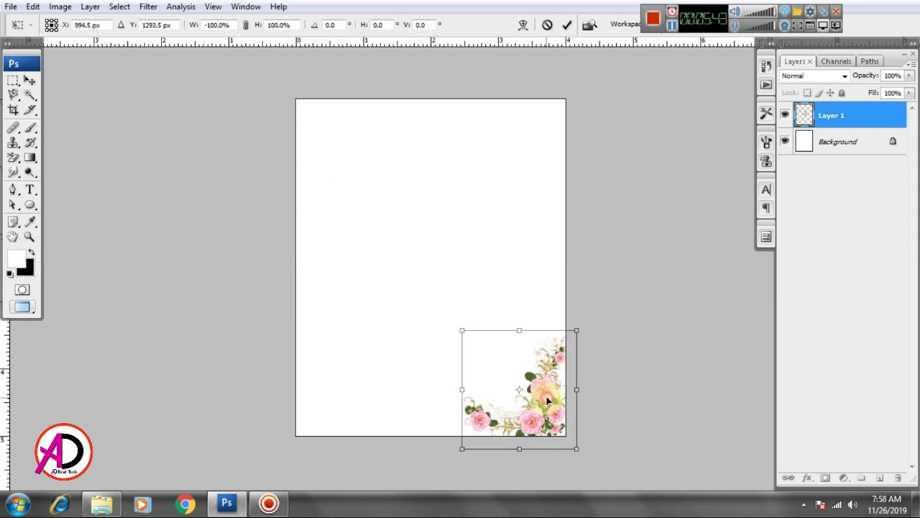
drag(545, 399, 557, 404)
drag(591, 327, 649, 266)
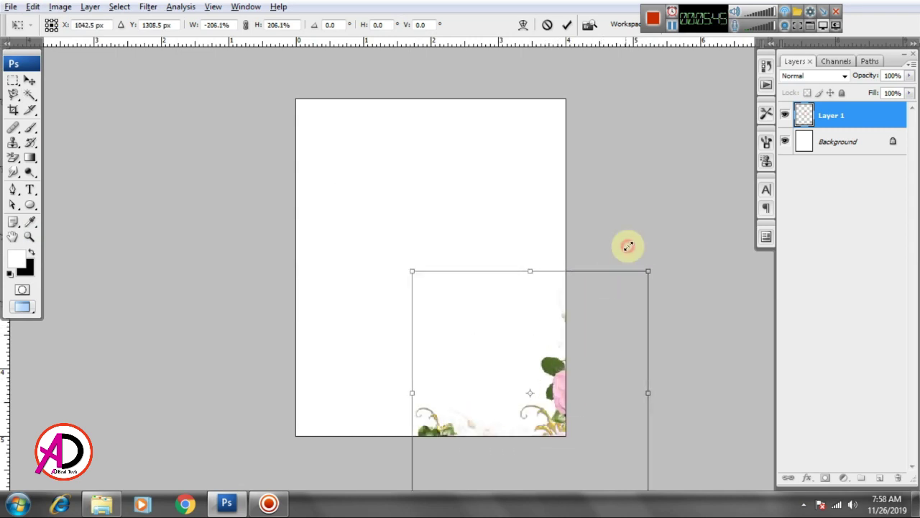
drag(550, 398, 528, 354)
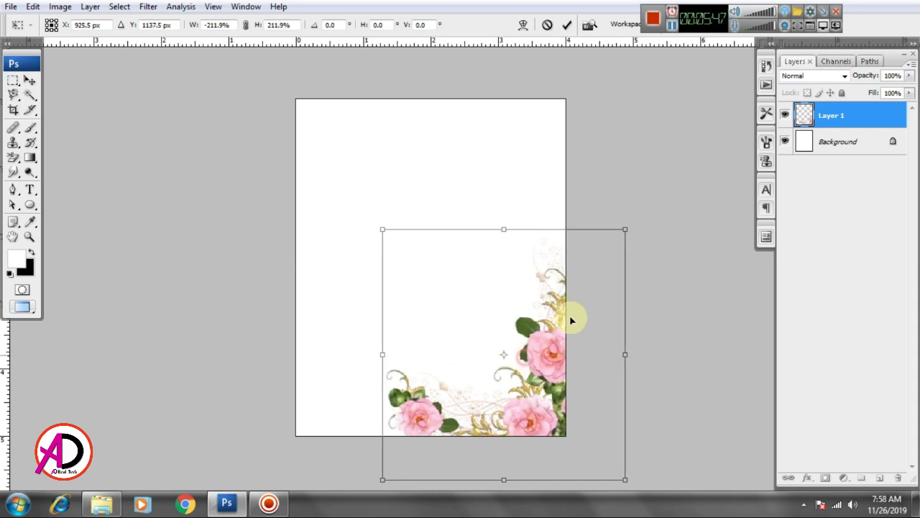
drag(626, 220, 576, 299)
drag(545, 358, 552, 387)
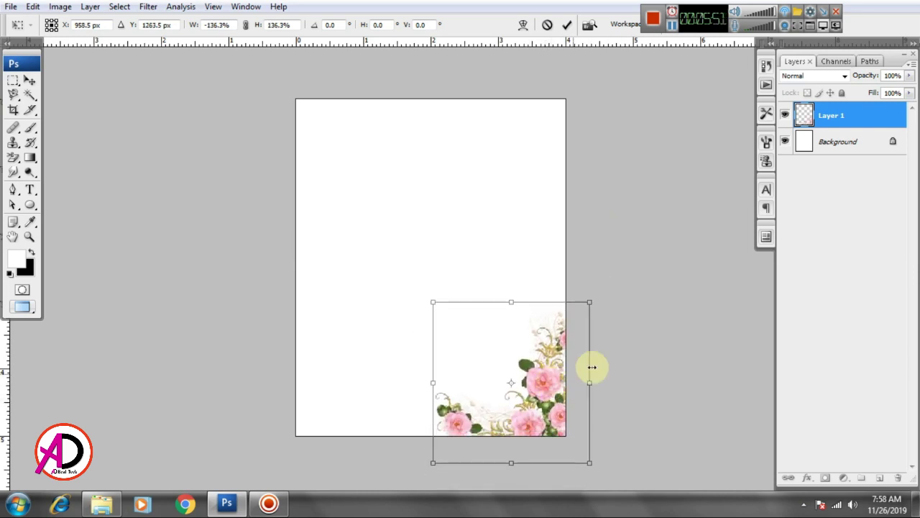
drag(591, 363, 626, 326)
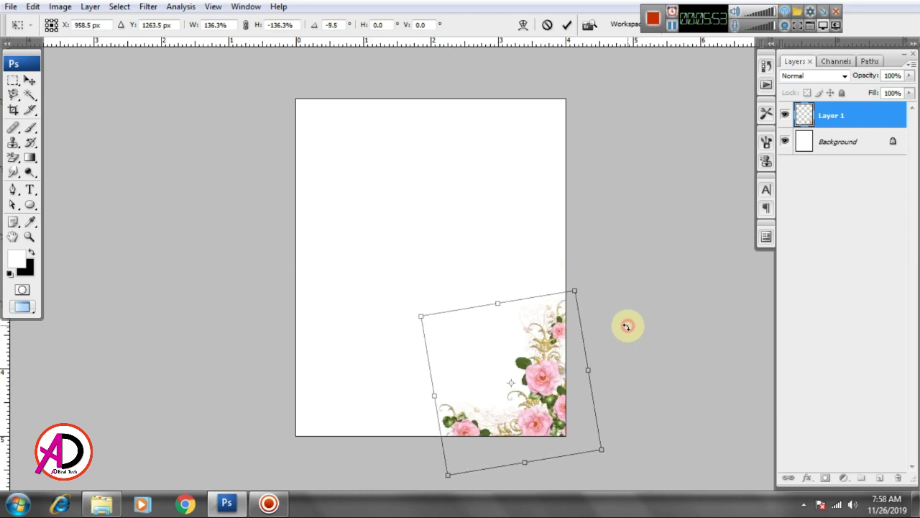
drag(568, 341, 565, 348)
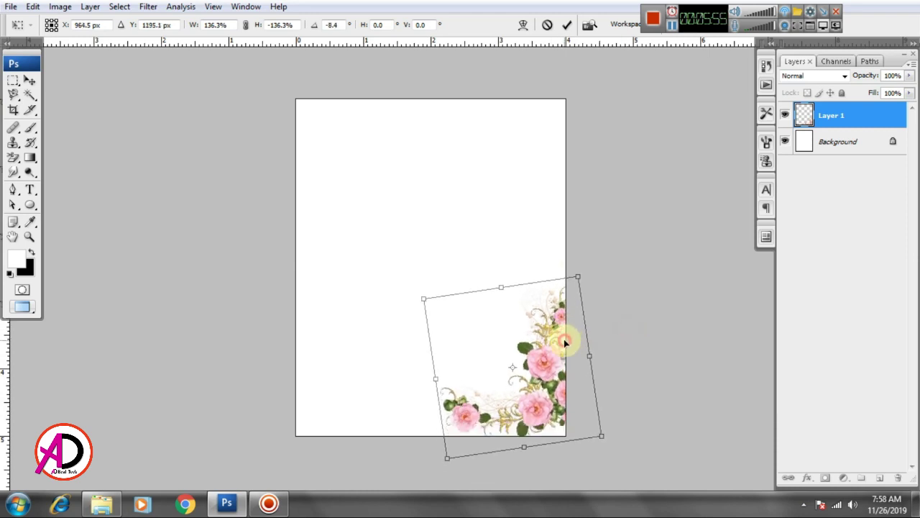
key(Return)
Step: Duplicate the rose corner, flip the copy horizontally and vertically, and place it top-left
drag(554, 381, 451, 249)
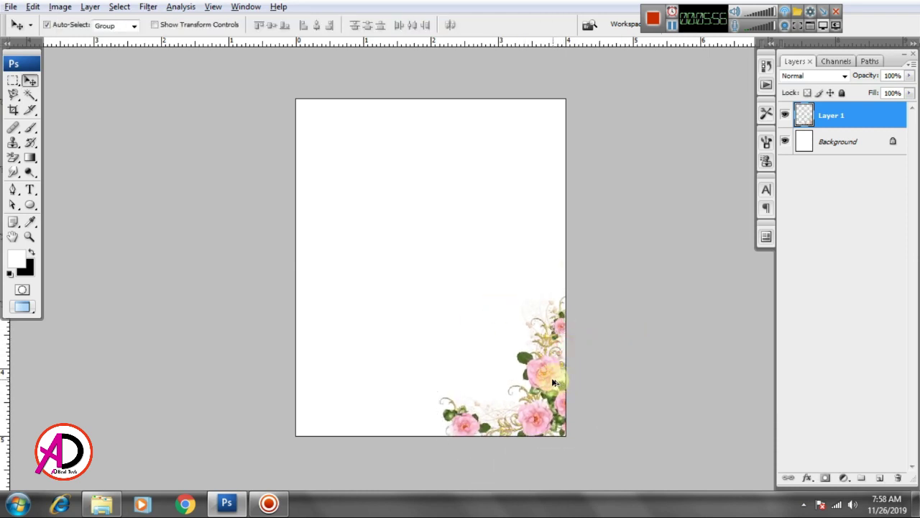
right_click(453, 250)
click(452, 247)
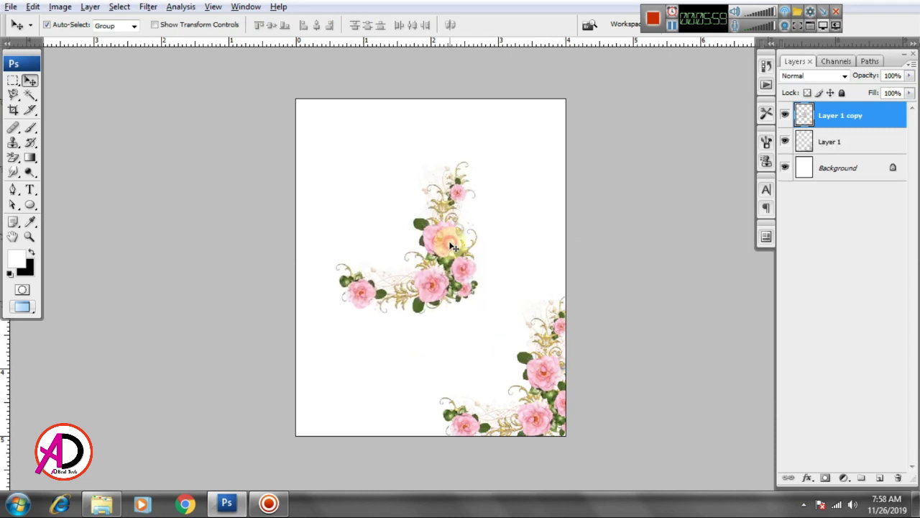
click(33, 6)
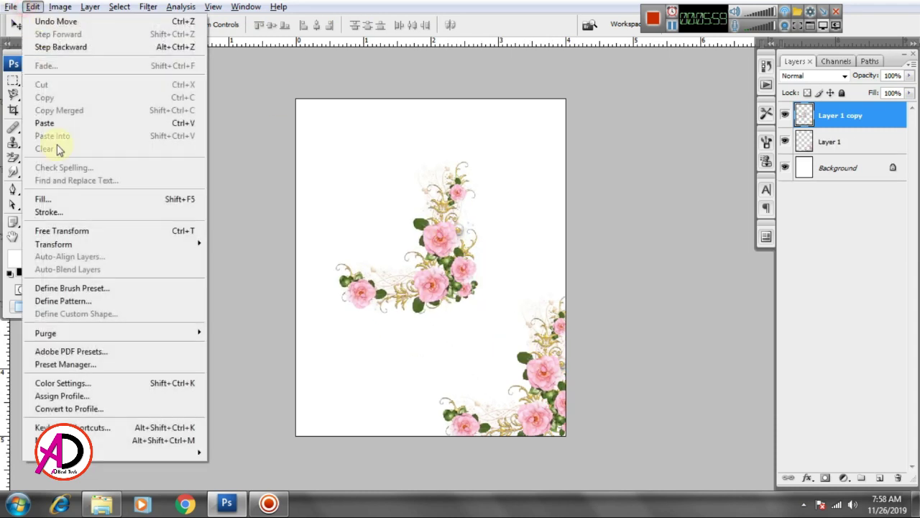
click(89, 231)
right_click(376, 237)
click(470, 409)
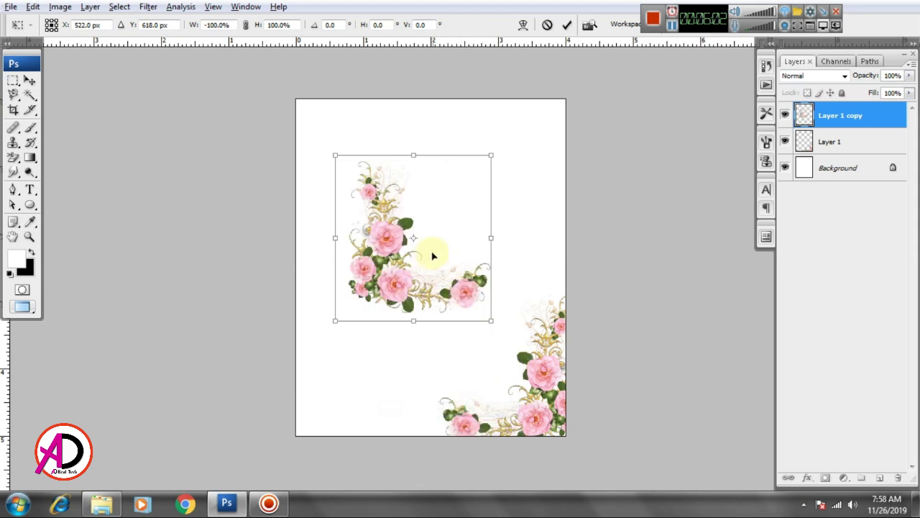
right_click(431, 253)
click(495, 441)
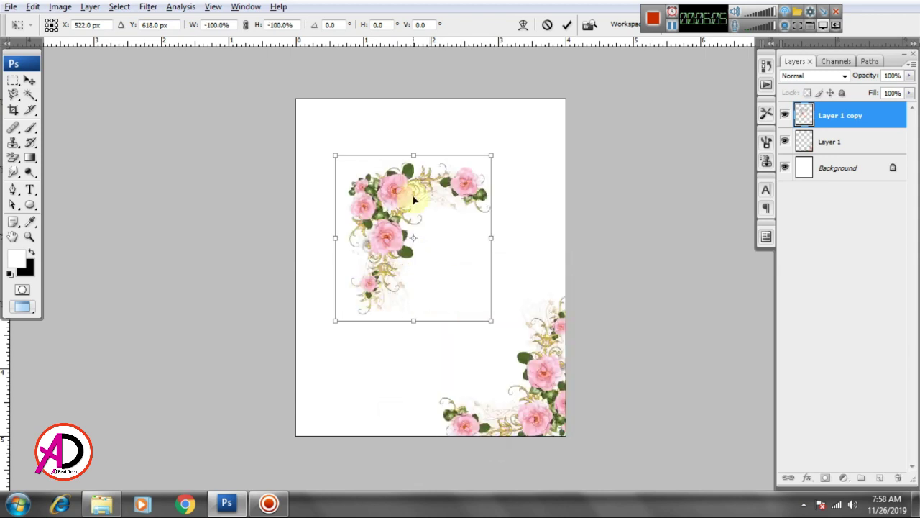
drag(413, 195, 341, 112)
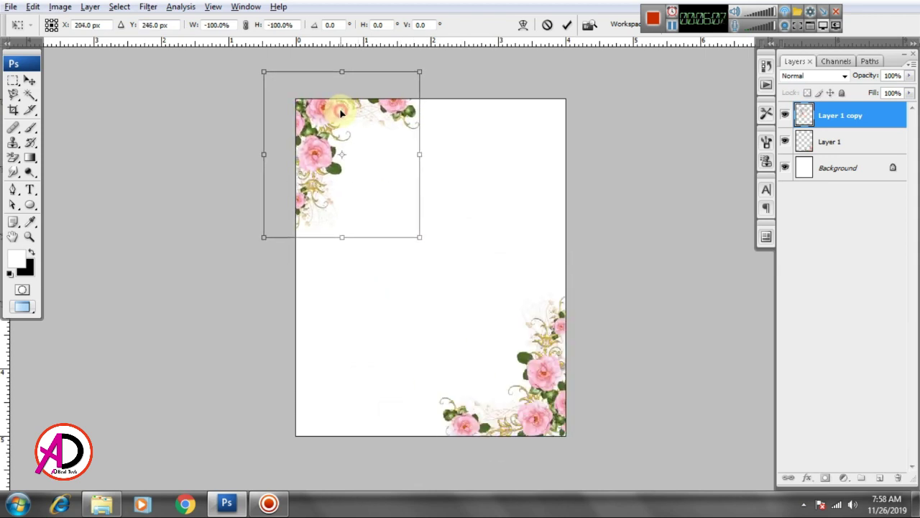
key(Return)
Step: Zoom out and fine-tune the positions of the top-left and bottom-right roses
key(ctrl+minus)
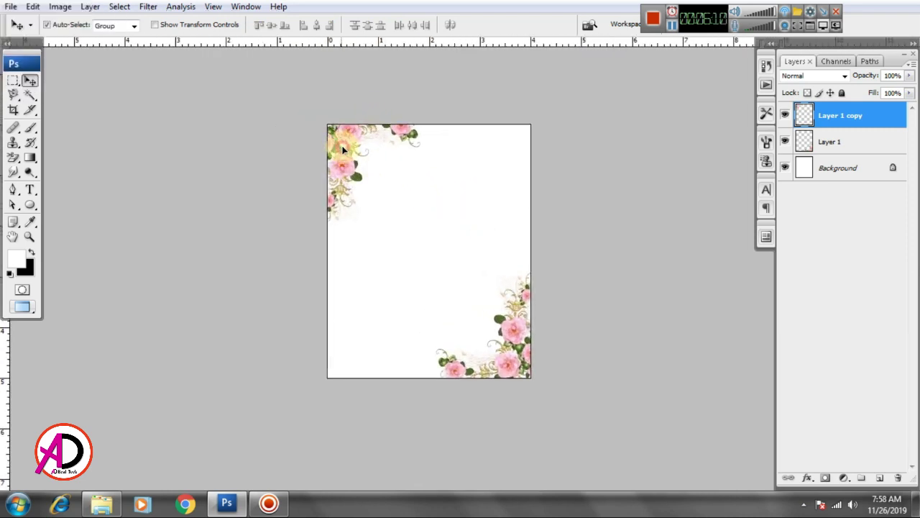
drag(344, 149, 347, 150)
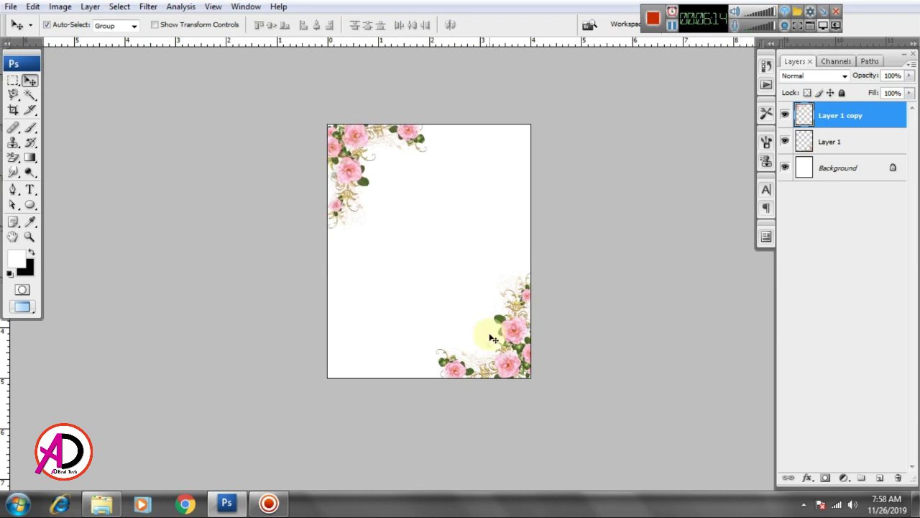
drag(494, 338, 510, 349)
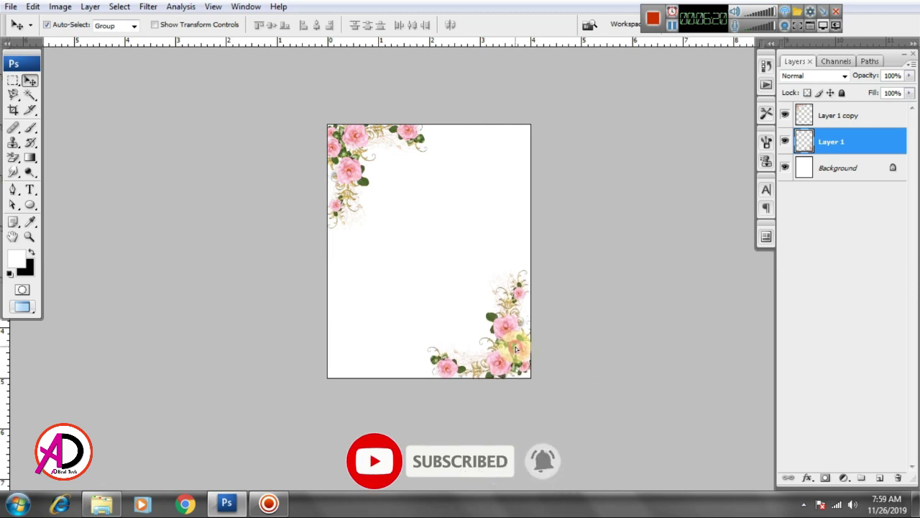
click(431, 293)
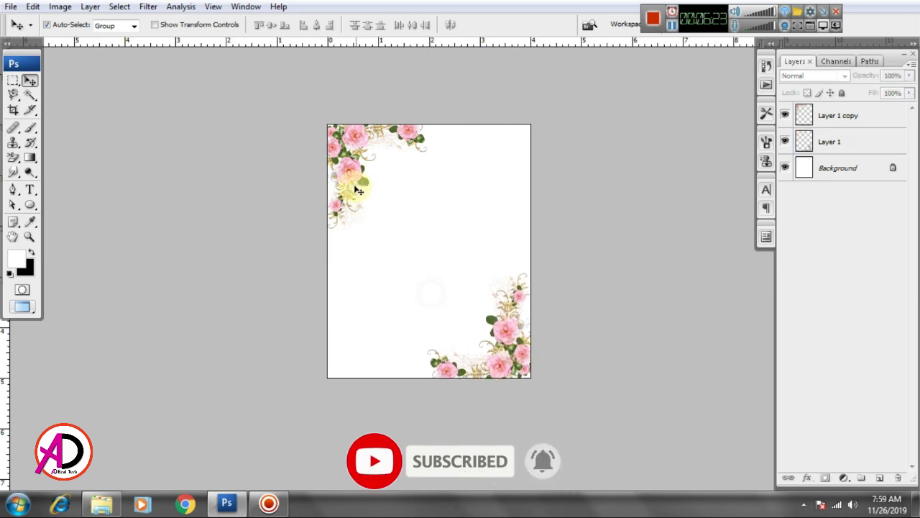
click(396, 215)
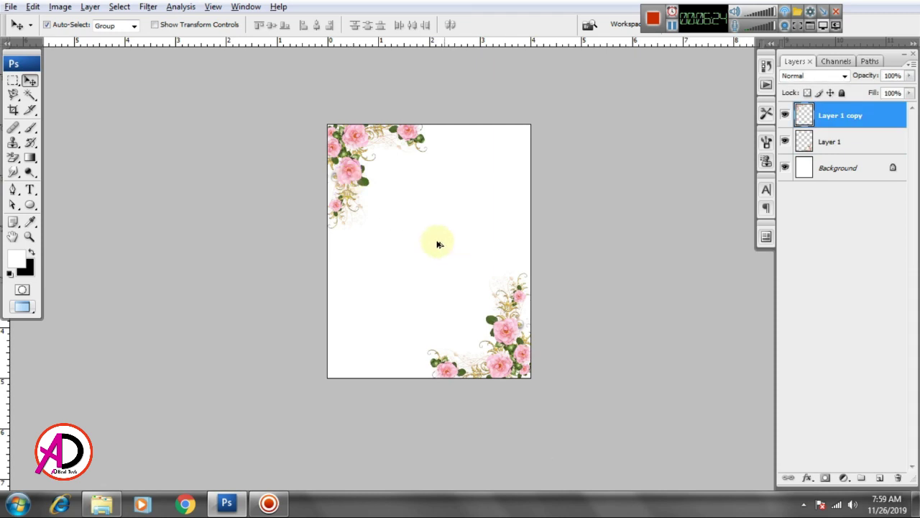
scroll(438, 245, up, 1)
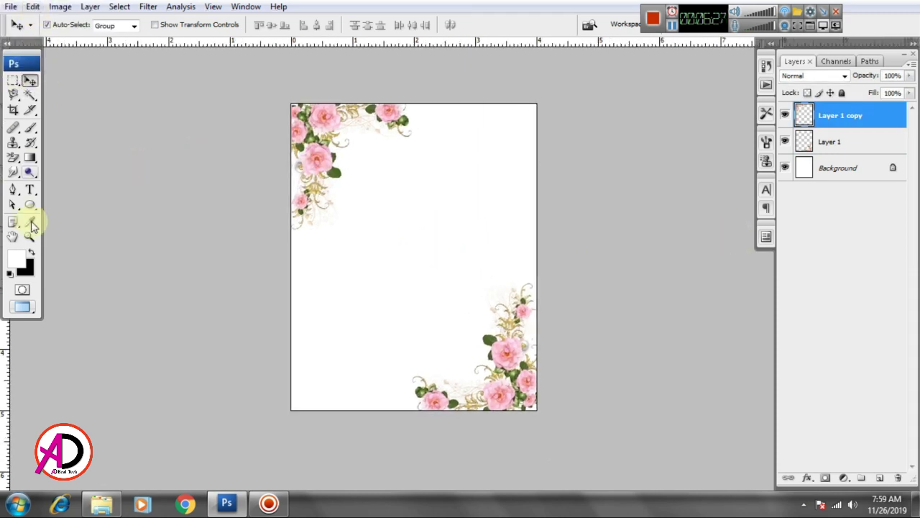
Step: Draw a rectangular selection just inside the page edges, then drop it
click(11, 82)
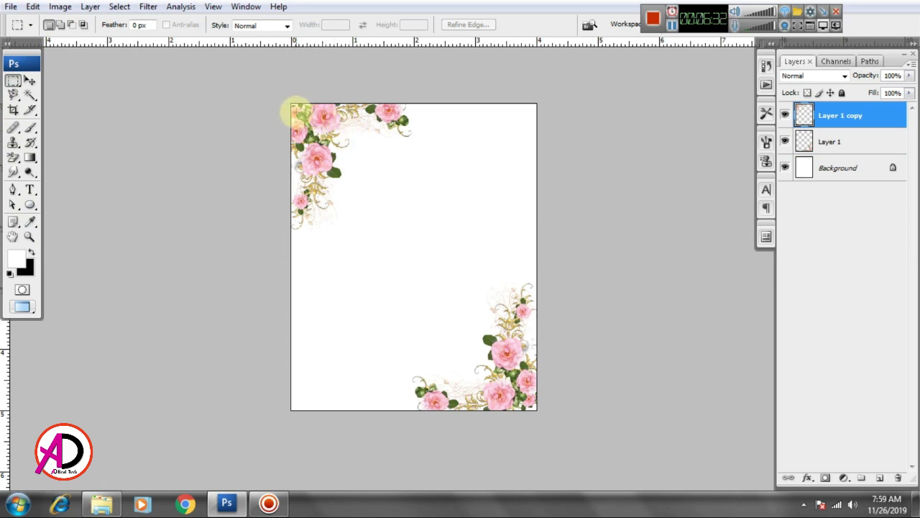
drag(419, 278, 496, 391)
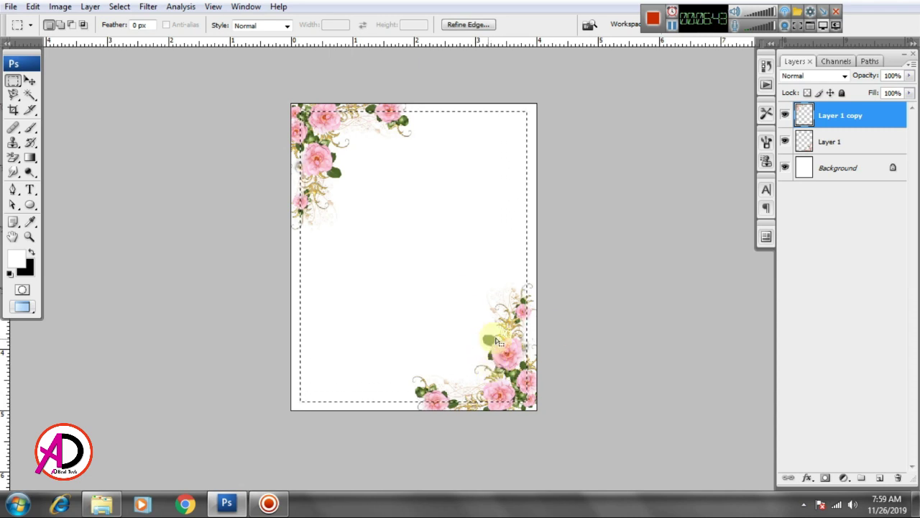
click(33, 6)
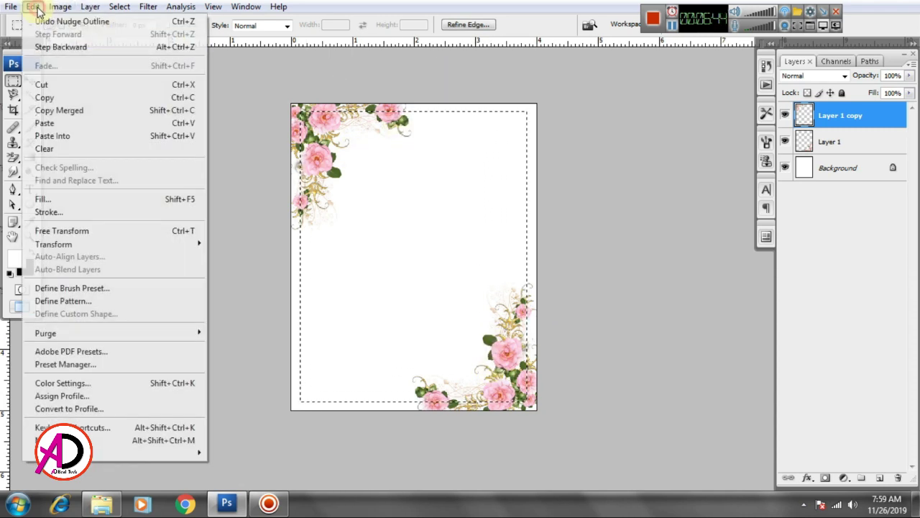
click(611, 307)
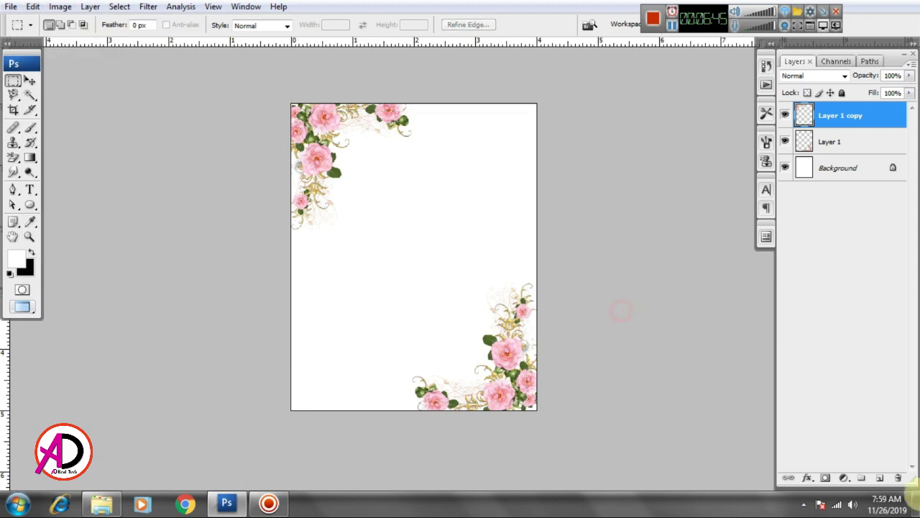
Step: Add a new empty layer and open the Stroke settings, then cancel and undo
click(880, 479)
click(33, 7)
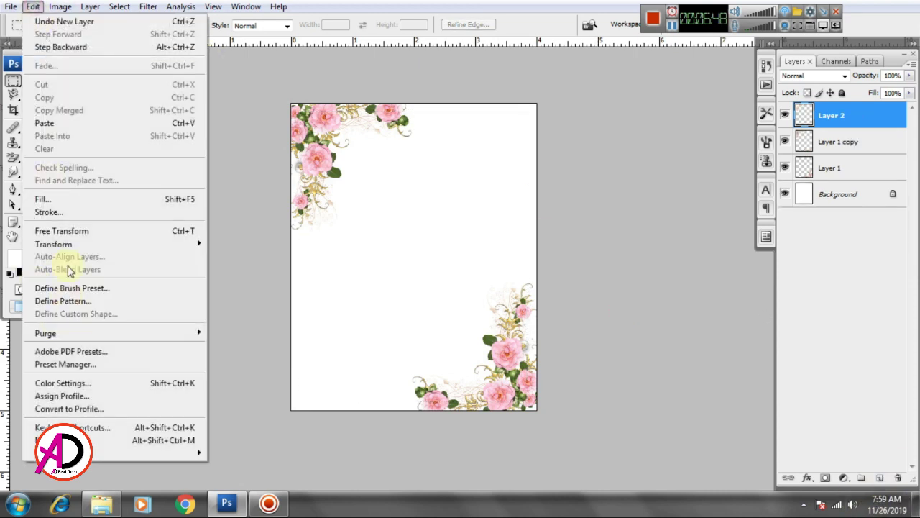
click(106, 214)
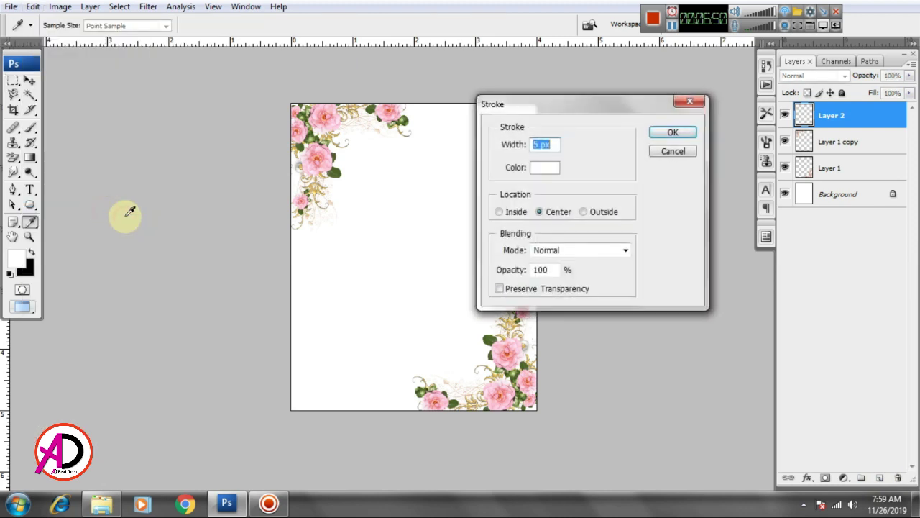
key(Escape)
key(m)
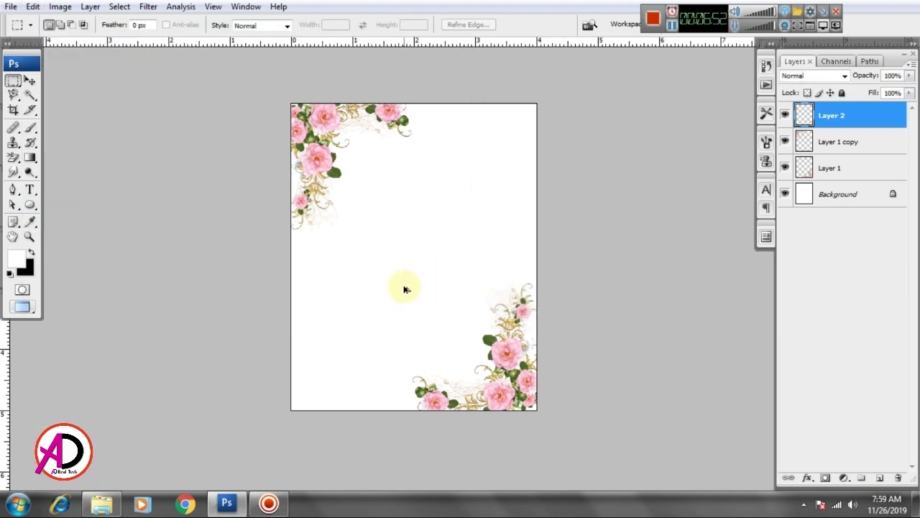
key(ctrl+z)
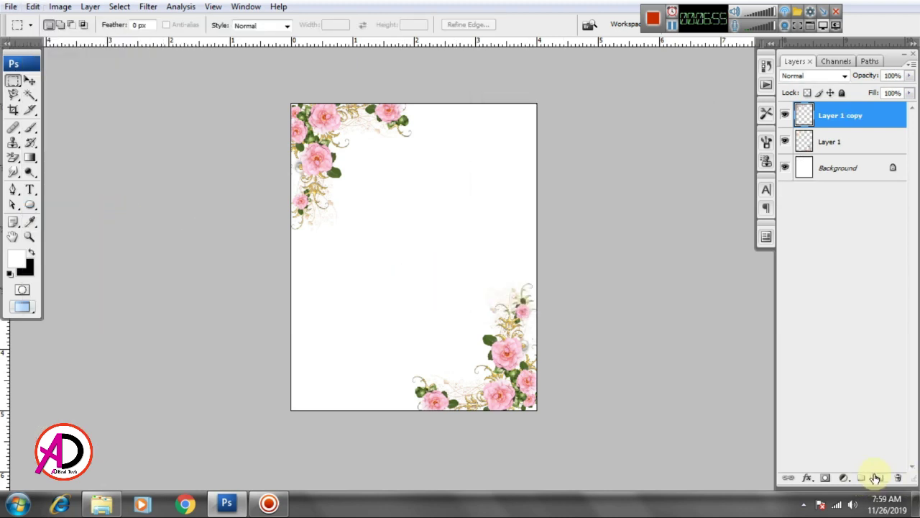
Step: On a new layer, stroke a 5 px black rectangle just inside the page edges
click(875, 479)
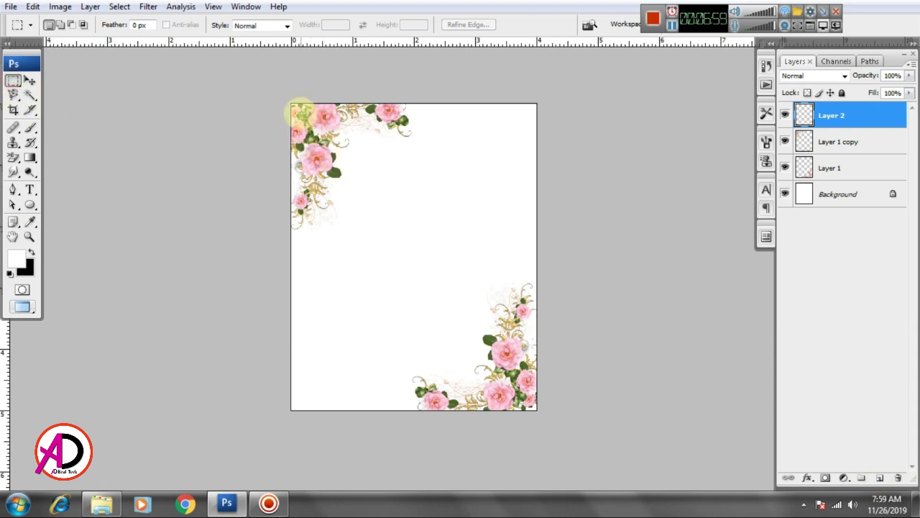
drag(405, 214, 527, 401)
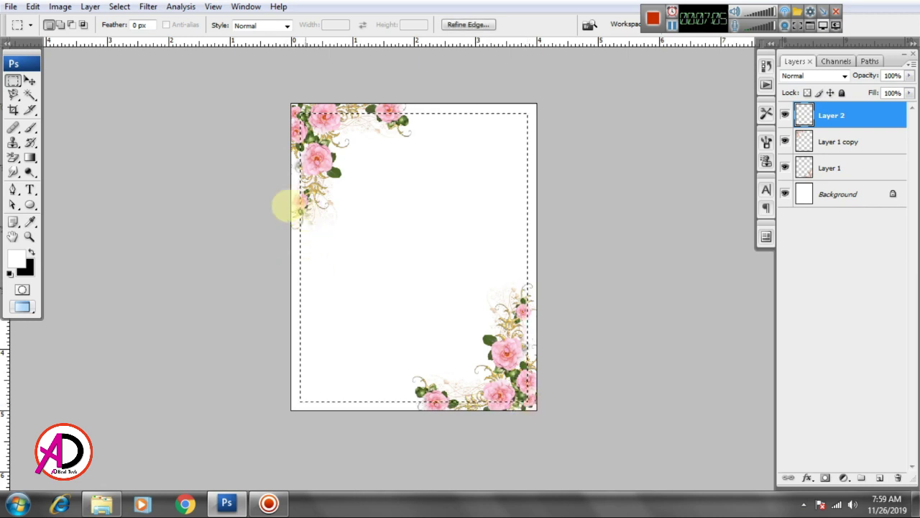
click(32, 6)
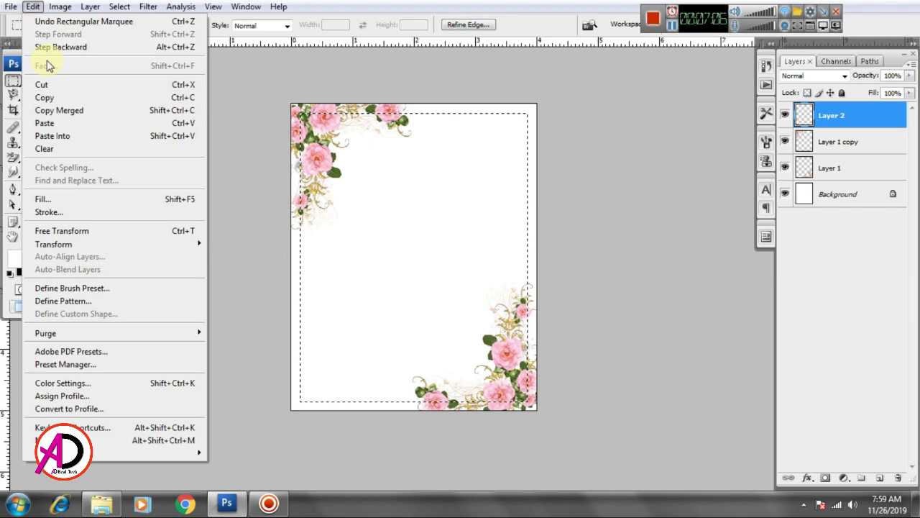
click(88, 211)
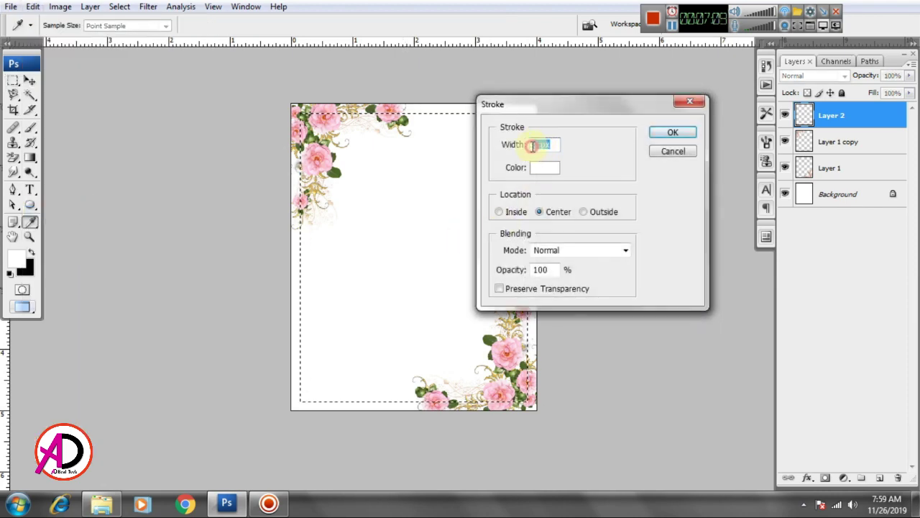
click(544, 168)
drag(524, 384, 502, 444)
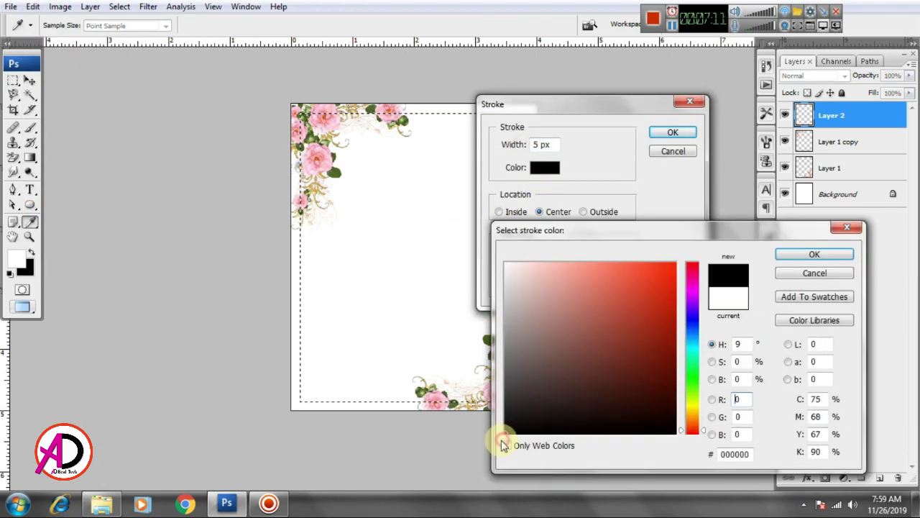
click(787, 255)
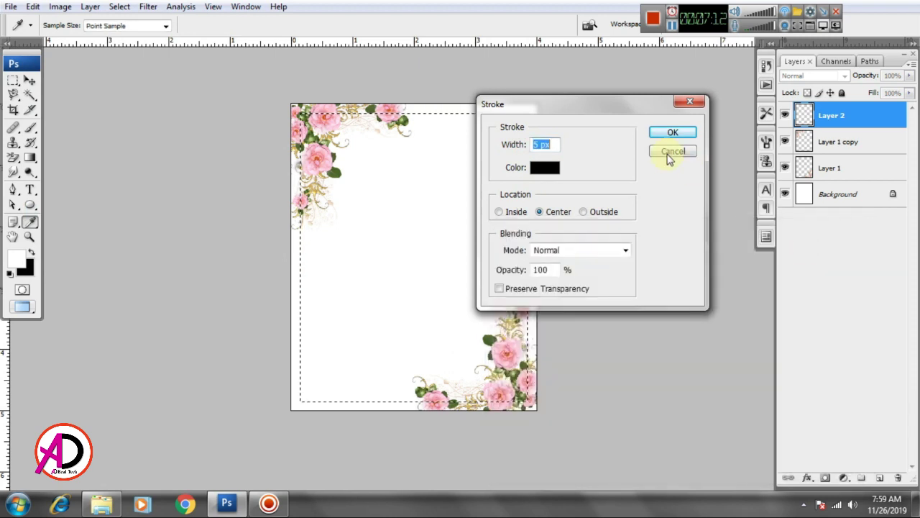
click(673, 133)
key(m)
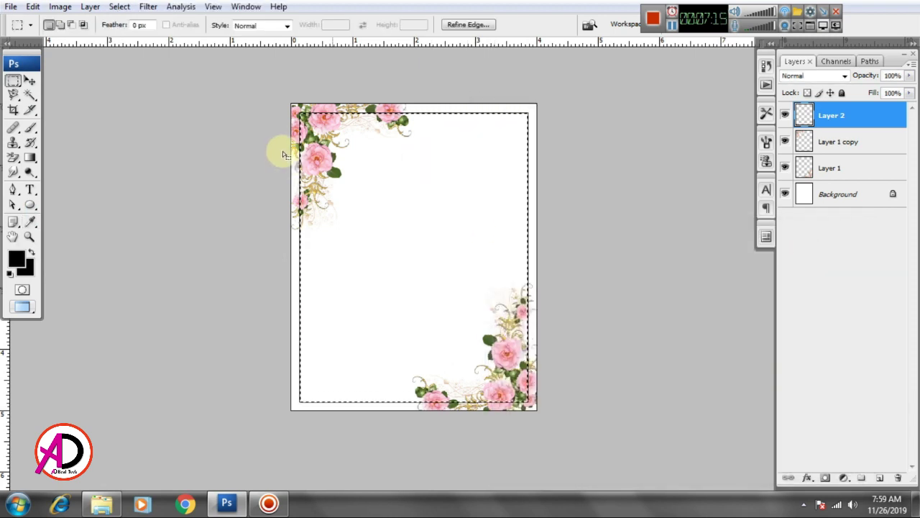
click(323, 175)
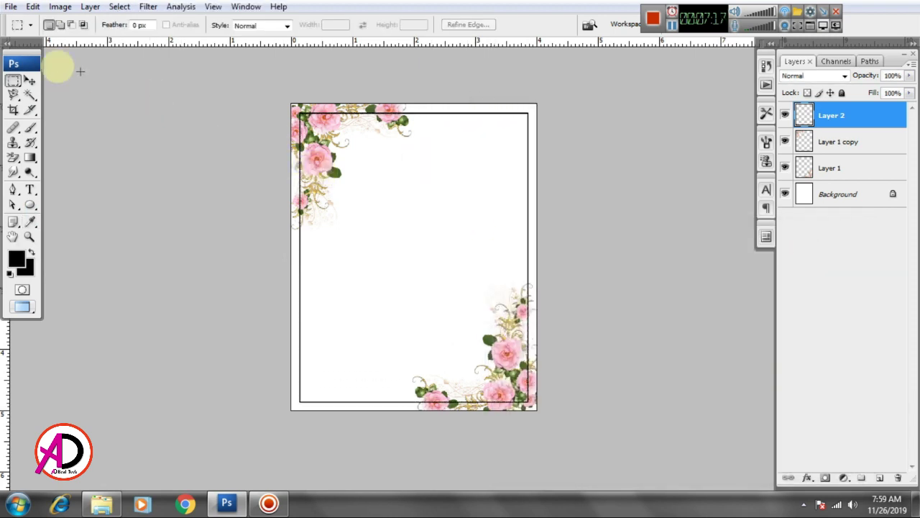
Step: Move the border layer beneath the rose corner layers
click(30, 80)
drag(870, 130, 855, 175)
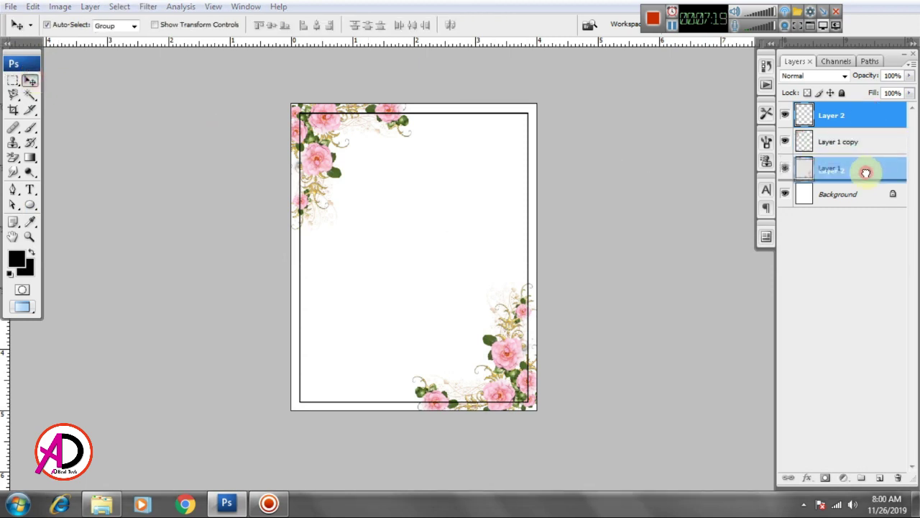
alt+click(483, 252)
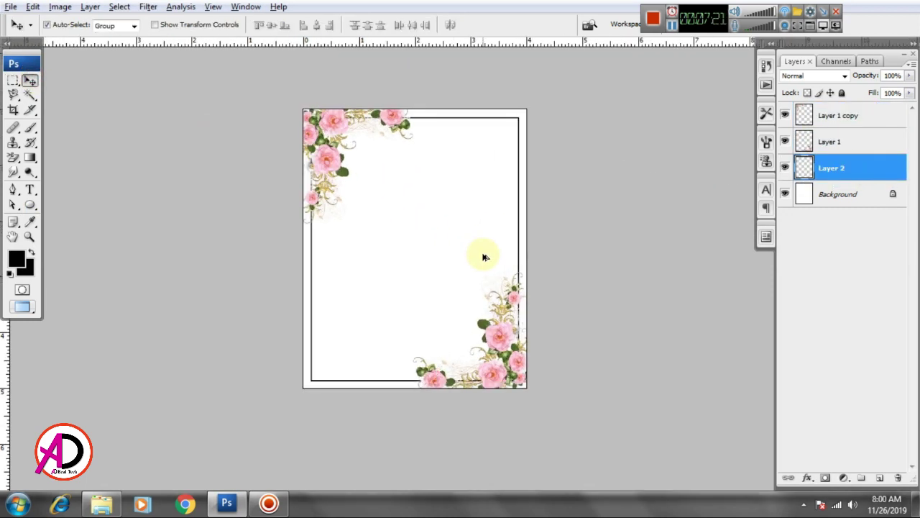
mouse_move(559, 292)
mouse_down()
mouse_move(547, 294)
mouse_move(568, 302)
mouse_up()
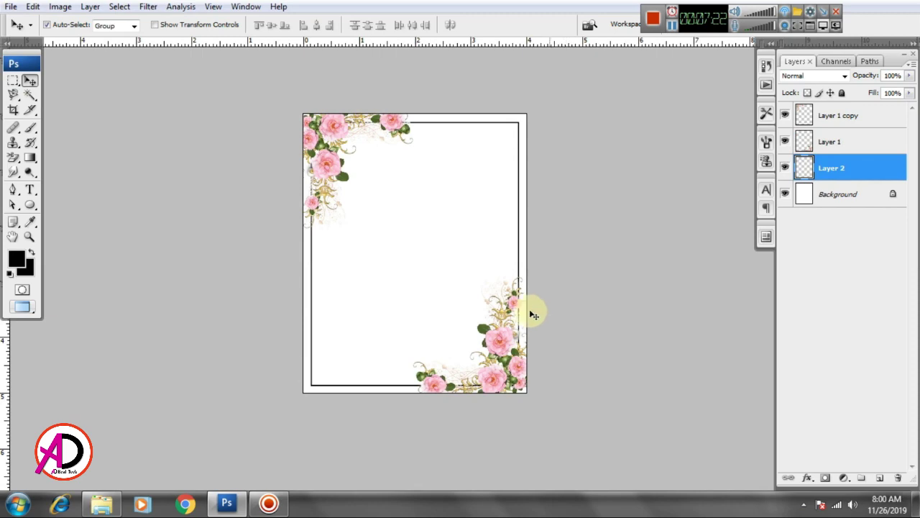
Step: Close the rose clip-art document and maximize the Untitled-1 wreath design
key(f)
key(f)
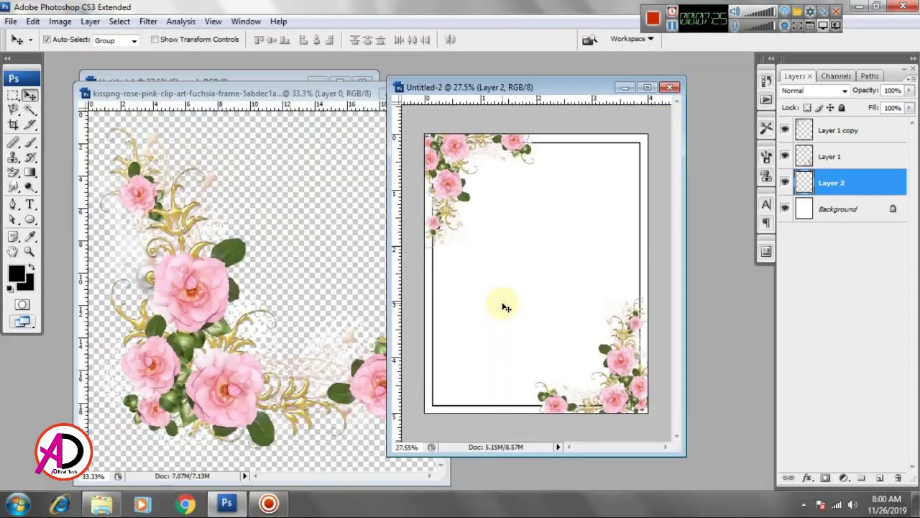
click(285, 260)
click(433, 95)
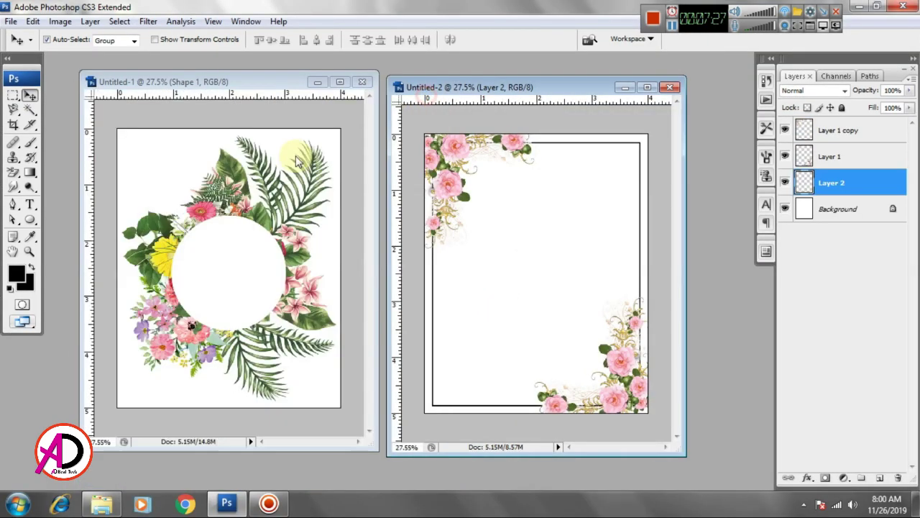
click(344, 84)
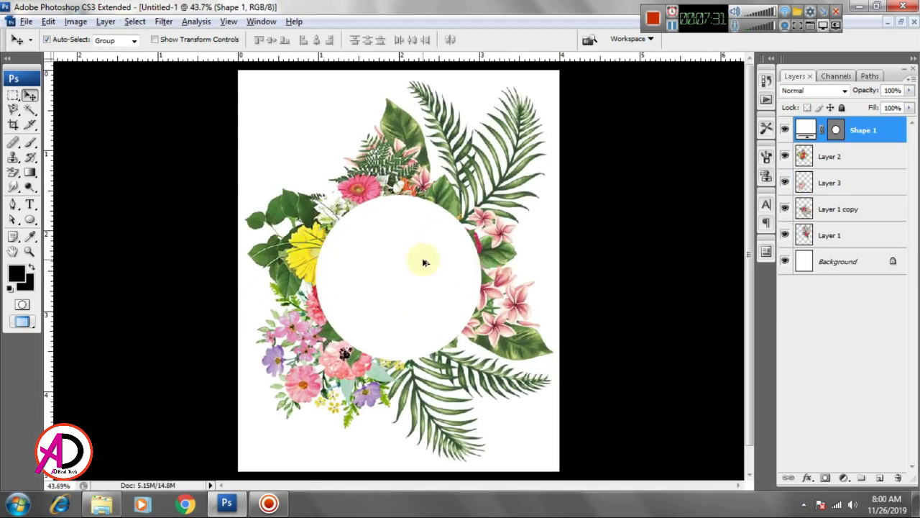
scroll(446, 259, up, 1)
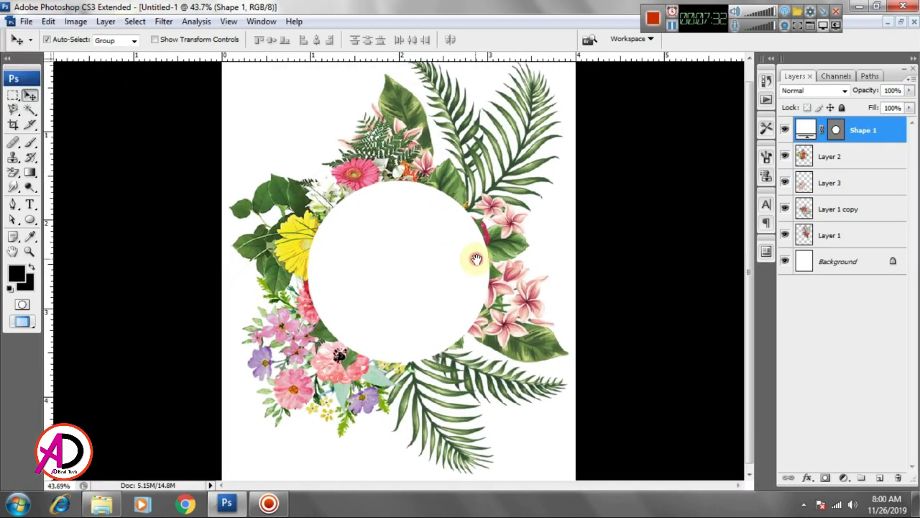
Step: Type Raman inside the white circle and set it in Across the Road
click(28, 205)
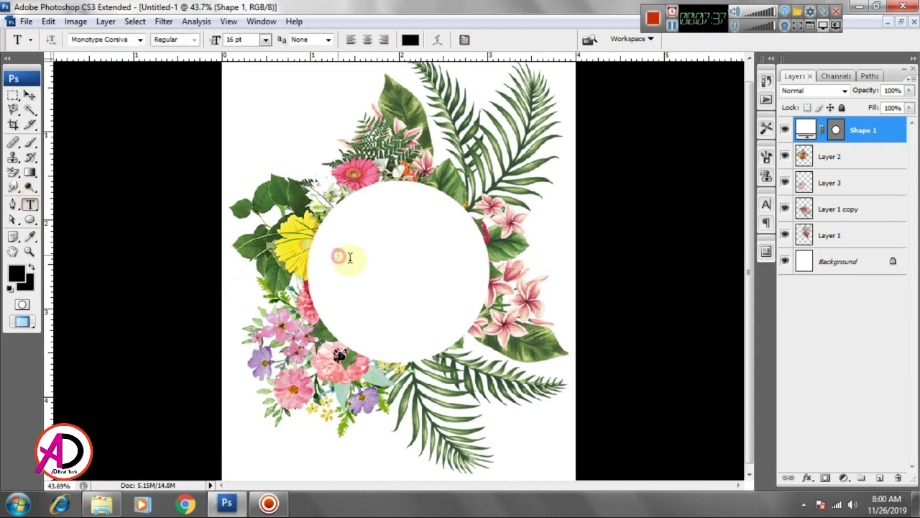
click(338, 256)
text(Raman)
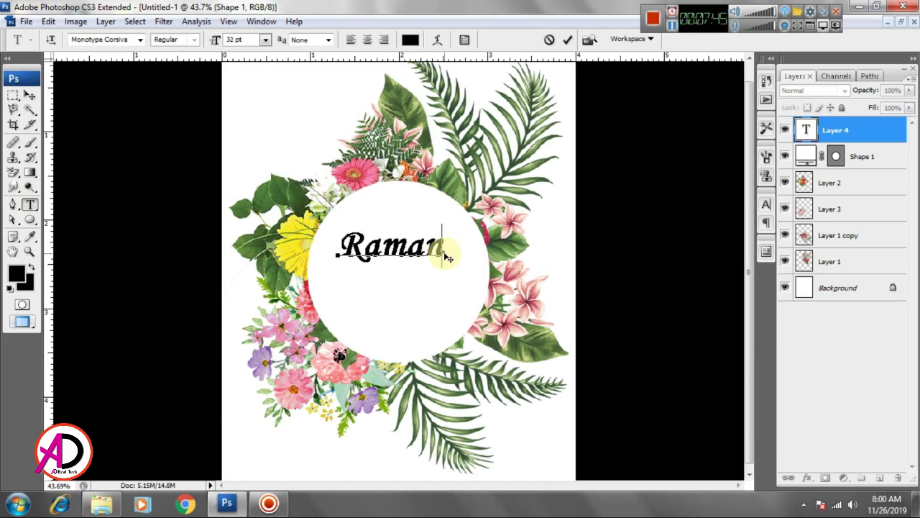
click(451, 289)
click(30, 95)
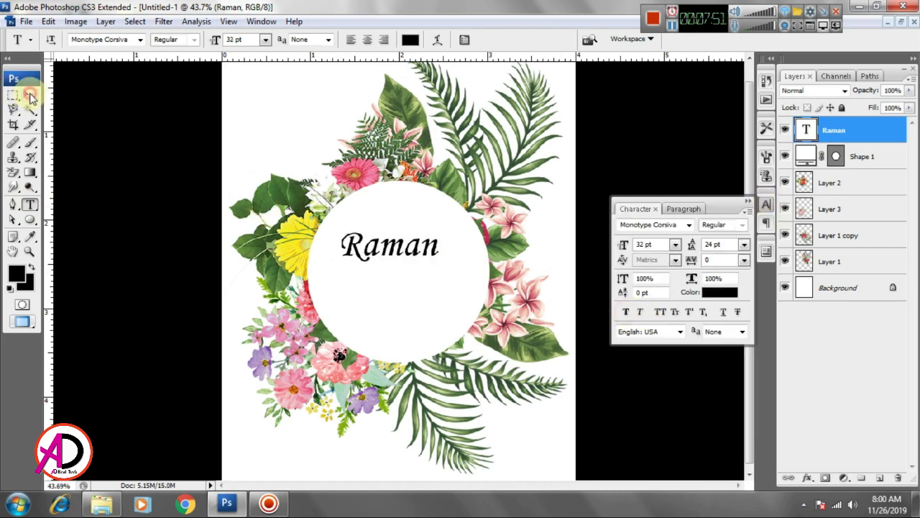
click(29, 204)
click(139, 39)
click(317, 153)
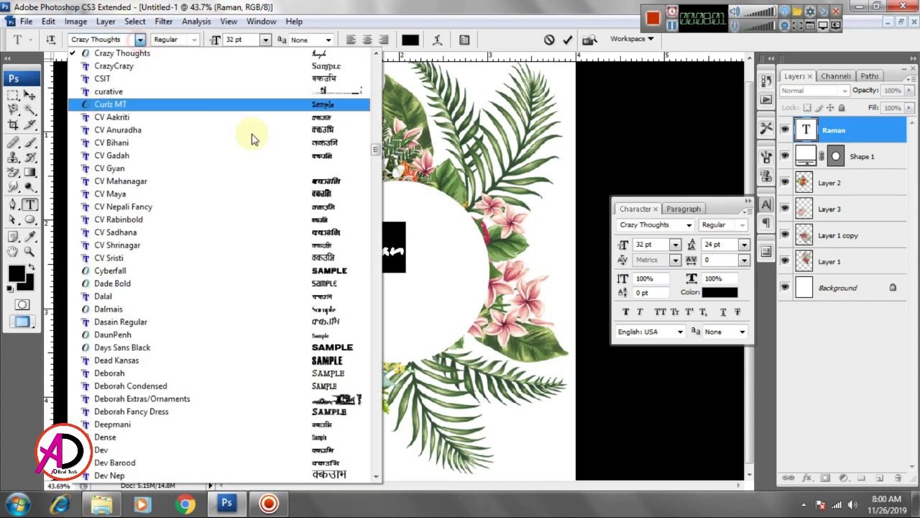
drag(374, 149, 376, 56)
click(335, 166)
click(29, 95)
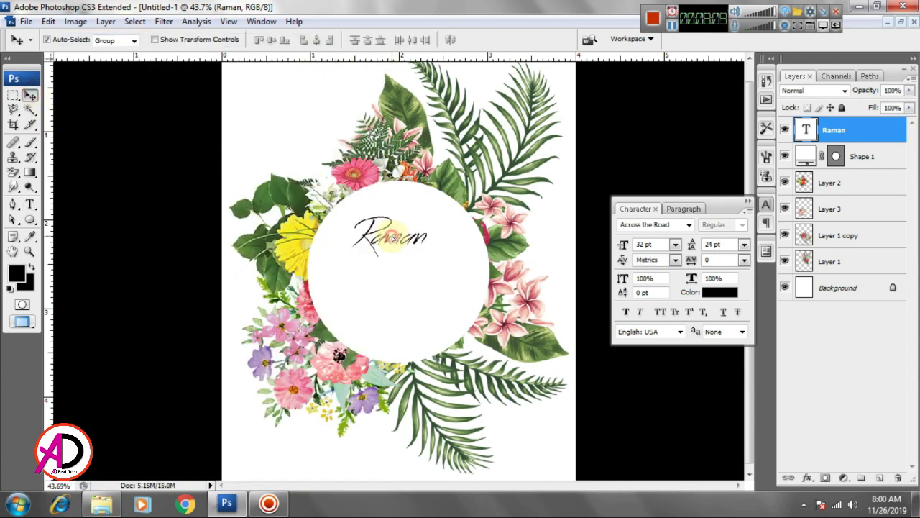
Step: Enlarge the Raman text inside the circle and refit the page view
key(ctrl+t)
drag(421, 262, 457, 277)
key(Return)
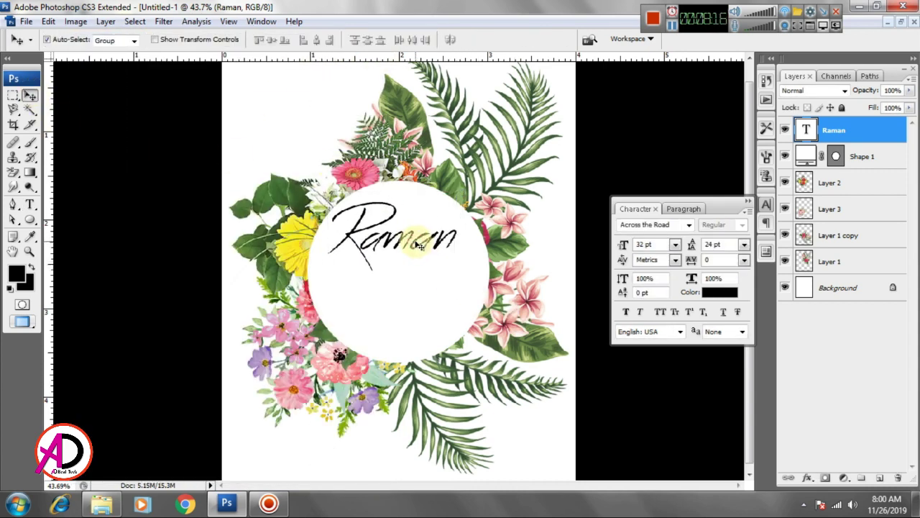
key(ctrl+alt+0)
key(ctrl+0)
Step: Change Raman to ALS Script, then shrink and centre it in the circle
click(29, 204)
click(141, 39)
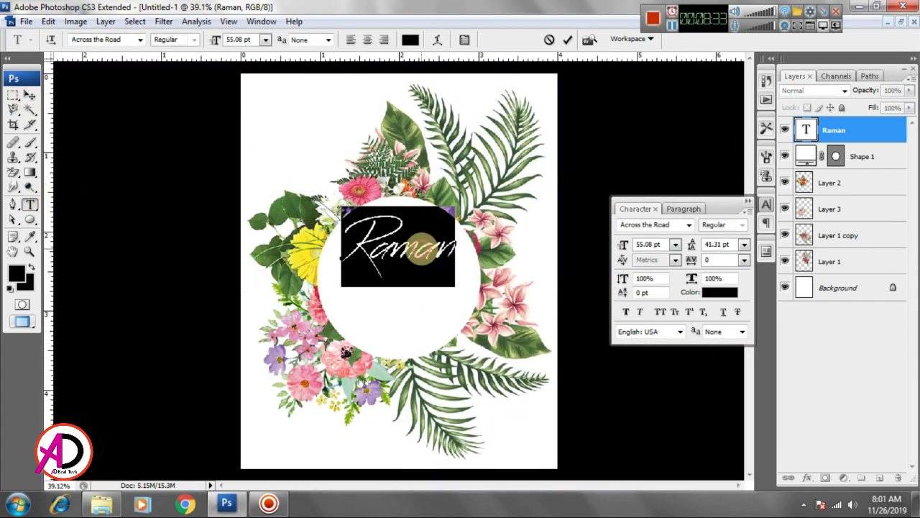
click(240, 318)
key(ctrl+Return)
key(v)
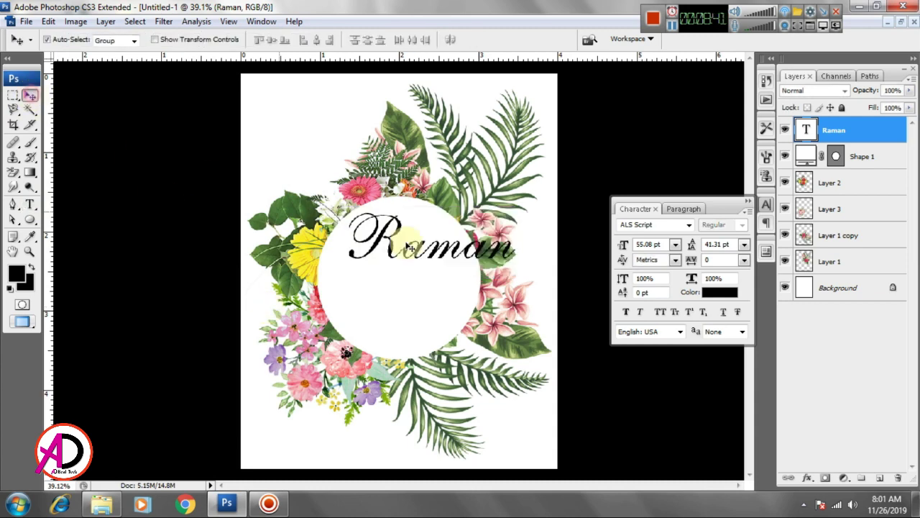
key(ctrl+t)
drag(483, 271, 453, 256)
key(Return)
Step: Add the word 'wed' beneath Raman
key(t)
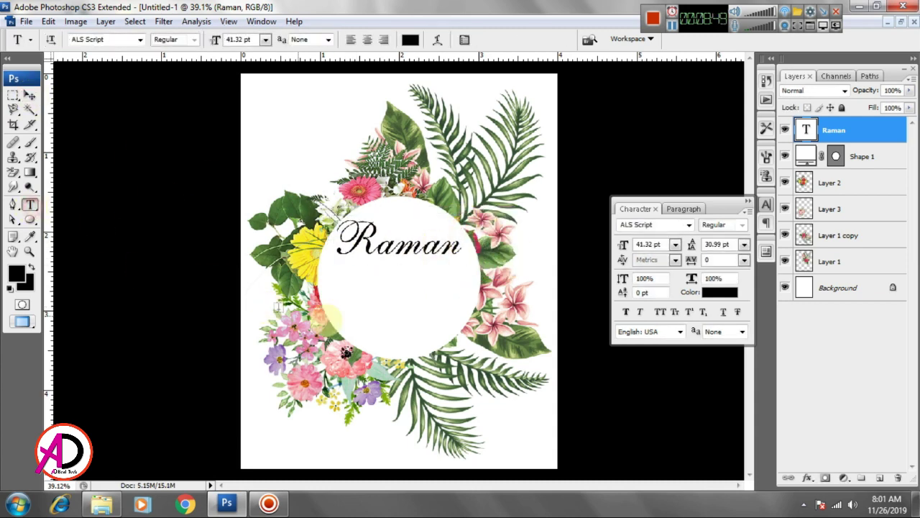
click(373, 303)
text(wed)
key(ctrl+Return)
drag(366, 308, 394, 286)
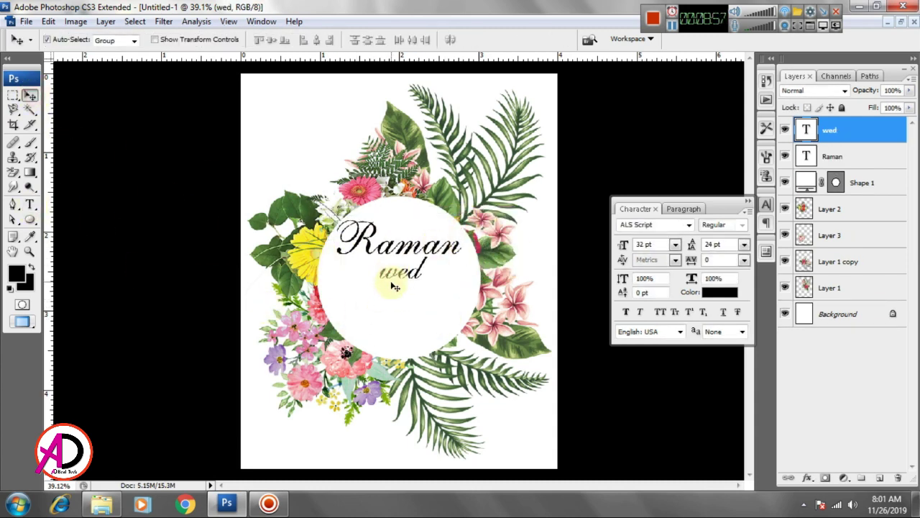
key(ctrl+t)
key(Return)
Step: Duplicate Raman below wed and retype the copy as Sangita
drag(396, 248, 395, 315)
key(t)
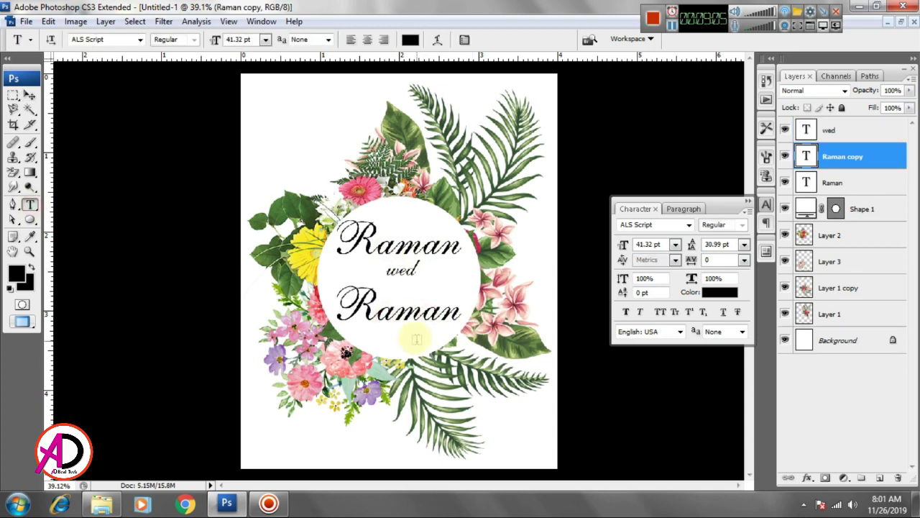
double_click(402, 311)
text(Sangita)
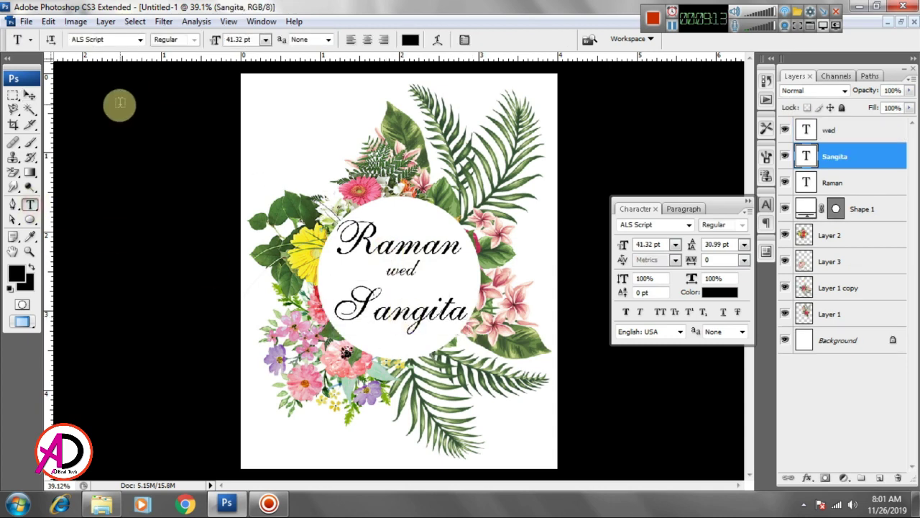
click(29, 94)
Step: Space the Raman, wed and Sangita lines evenly within the circle
key(ctrl+minus)
key(ctrl+0)
drag(400, 271, 409, 280)
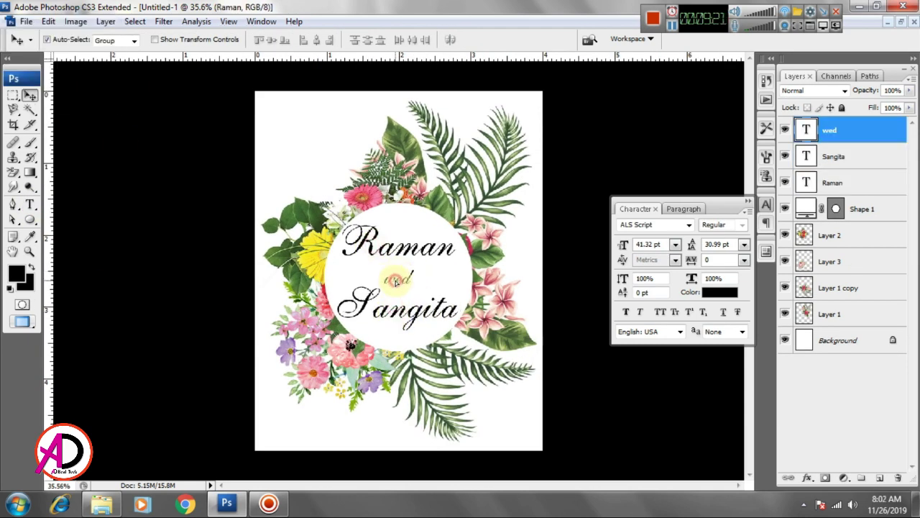
drag(378, 307, 377, 297)
drag(366, 242, 368, 250)
scroll(431, 302, down, 2)
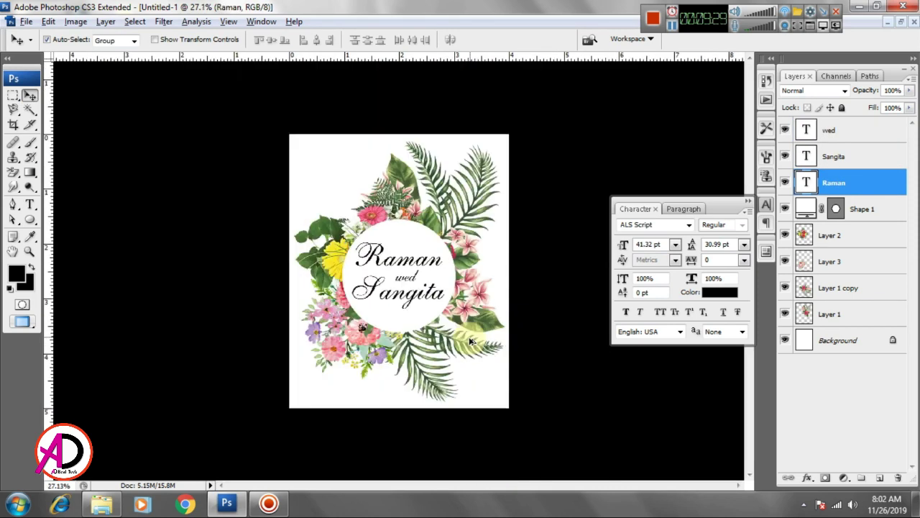
scroll(470, 341, up, 1)
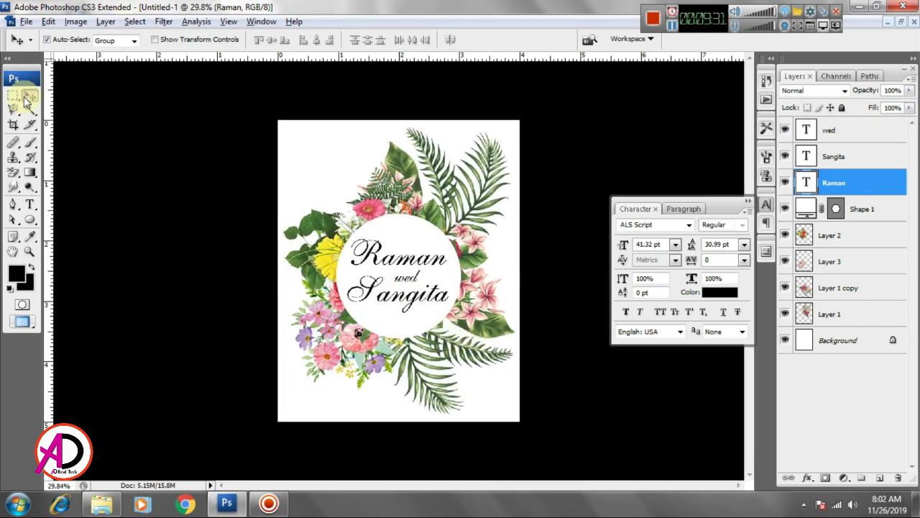
Step: Float the wreath design and rose card as side-by-side windows
click(284, 189)
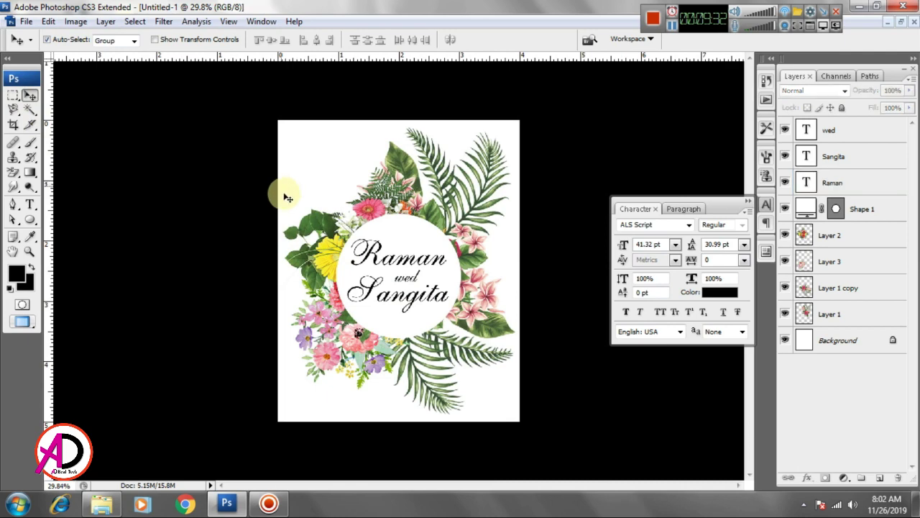
key(f)
key(f)
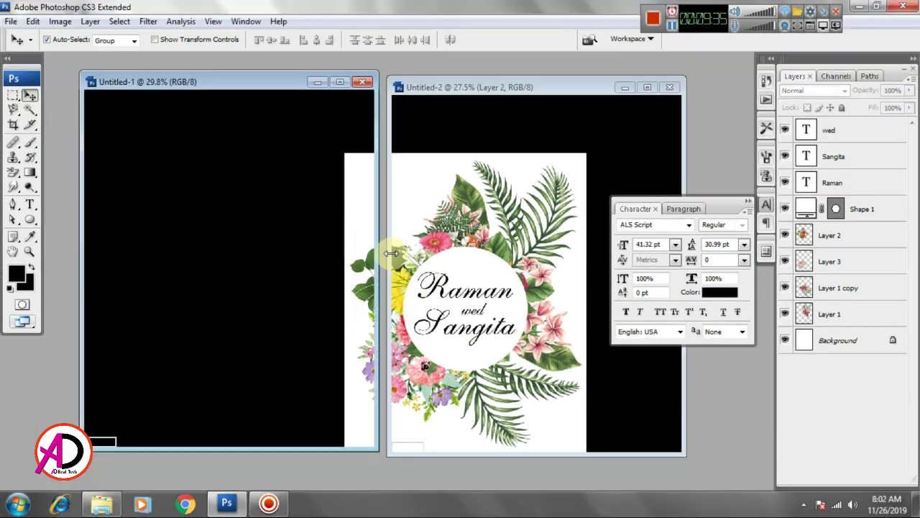
drag(267, 85, 224, 83)
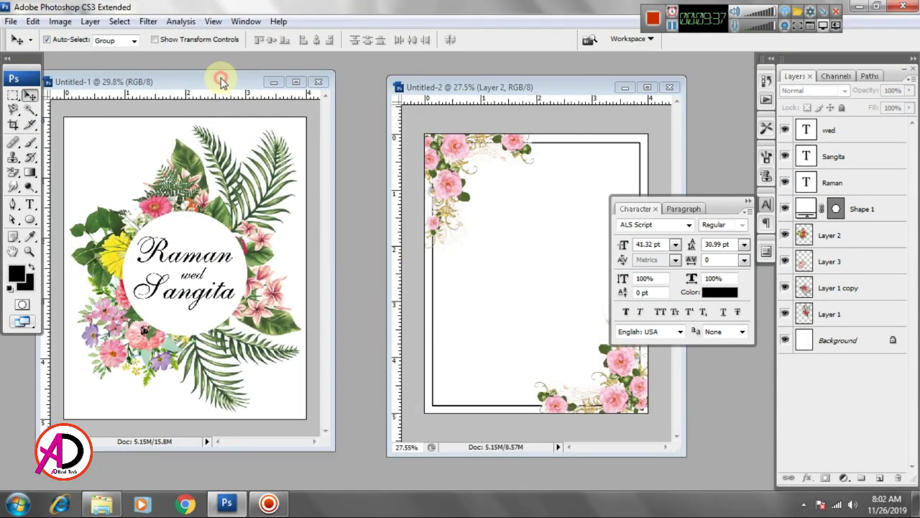
click(507, 90)
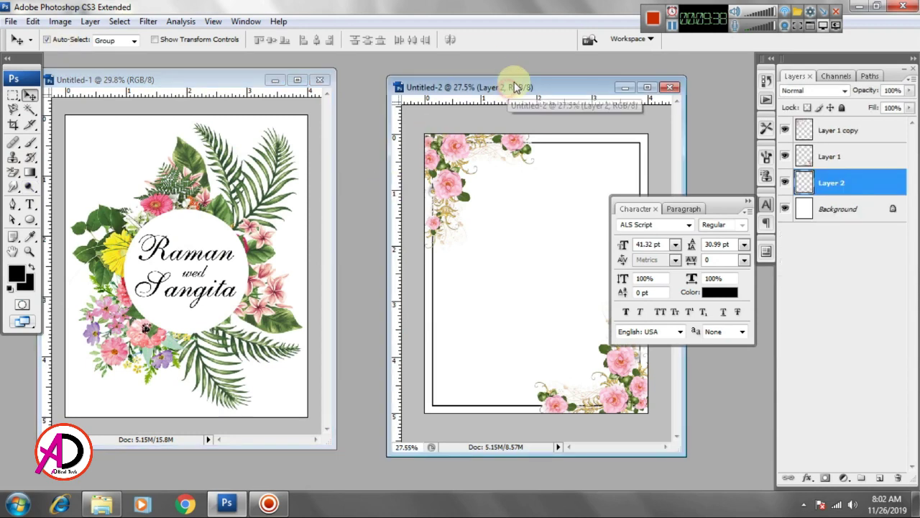
drag(513, 85, 438, 90)
Step: Drag the Raman, wed and Sangita layers into Untitled-2, then maximize it
click(187, 226)
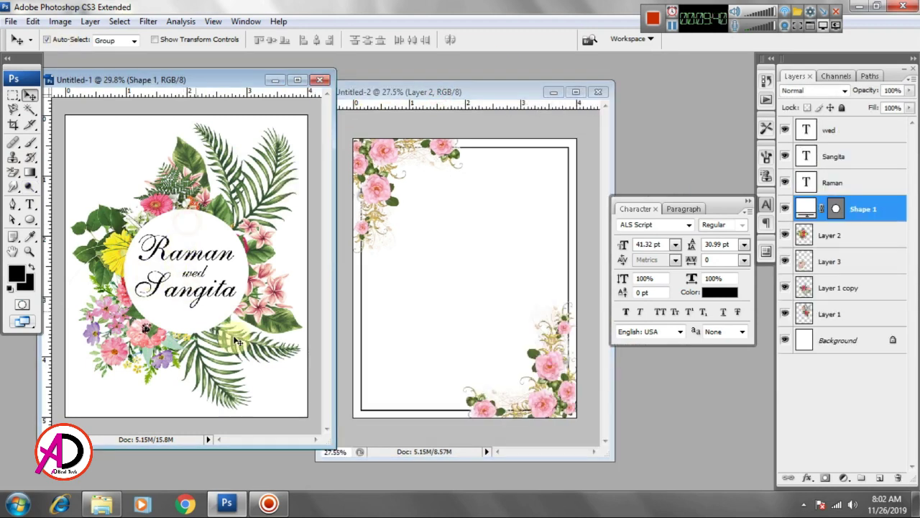
click(163, 255)
shift+click(834, 156)
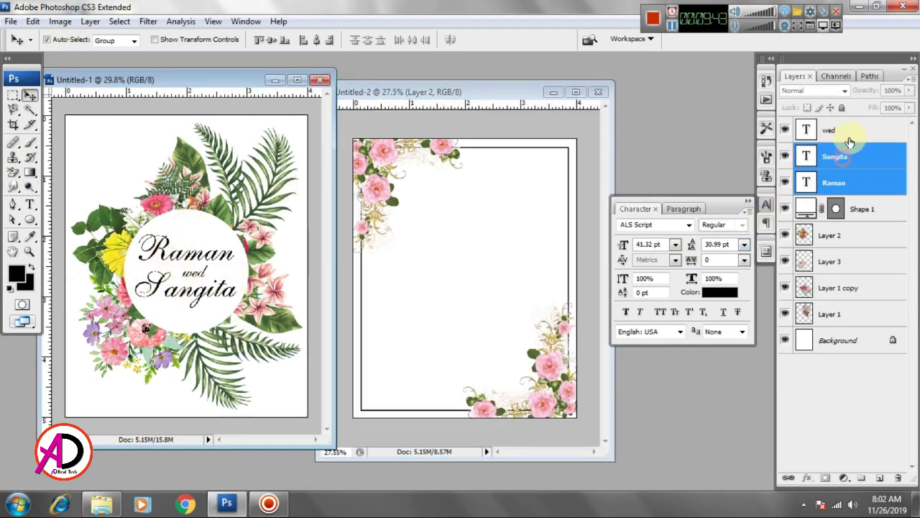
shift+click(848, 130)
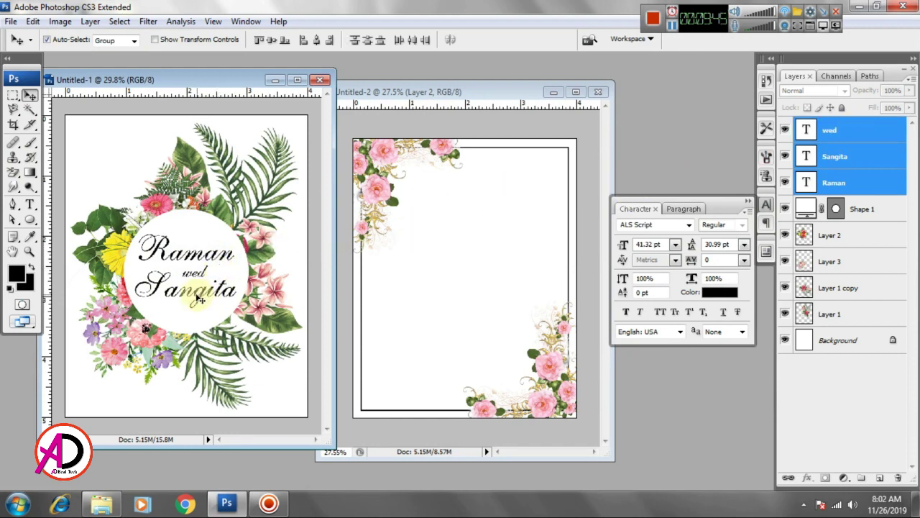
drag(198, 298, 474, 305)
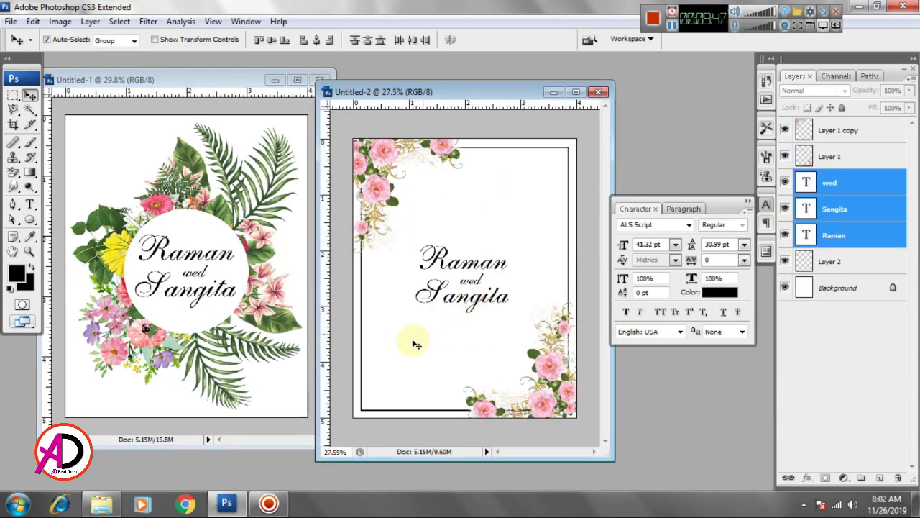
click(577, 93)
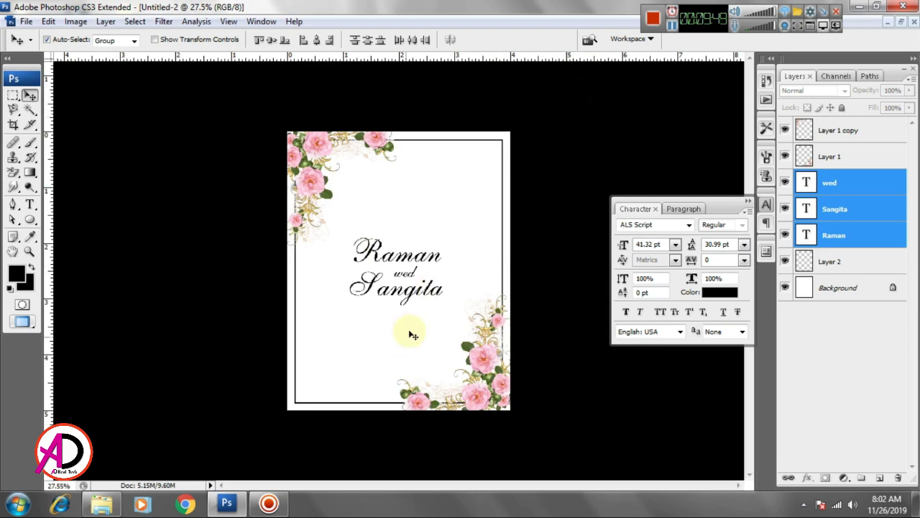
Step: Raise the three name lines into the card's upper third beside the top-left roses
key(ctrl+plus)
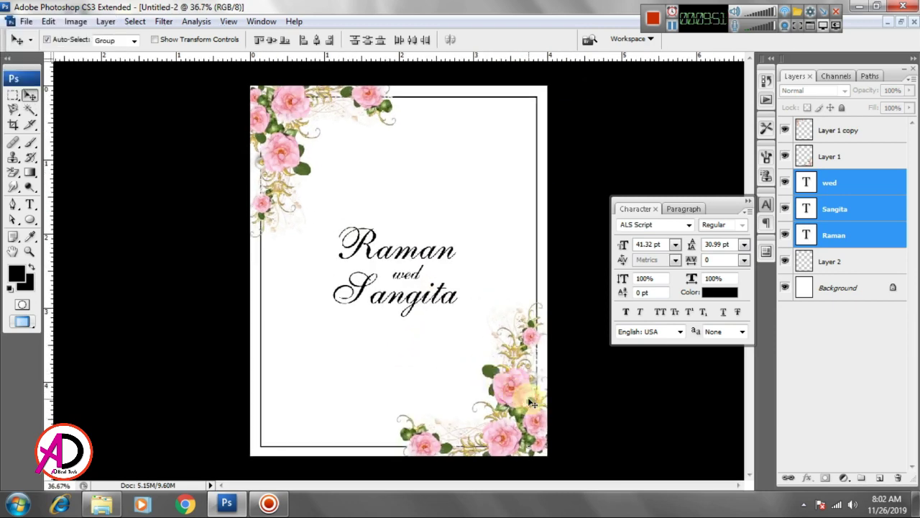
key(f)
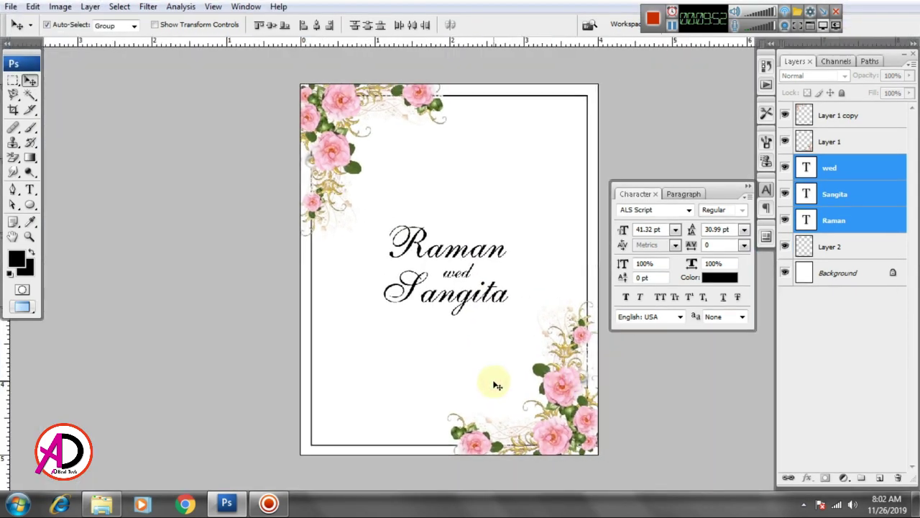
drag(416, 248, 416, 214)
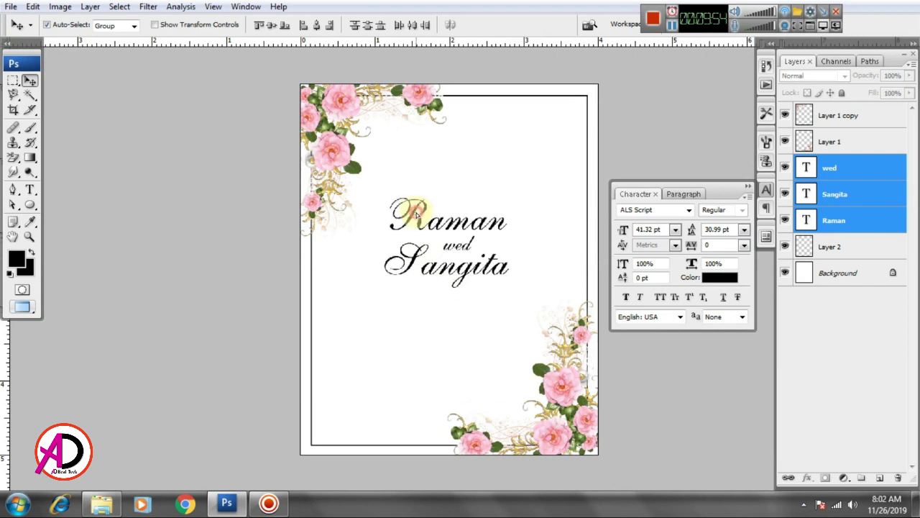
key(ctrl+plus)
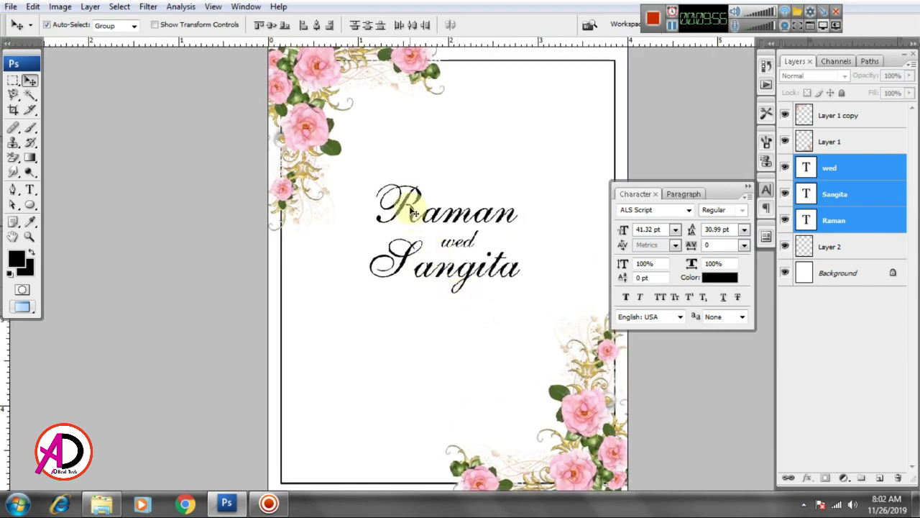
drag(412, 209, 410, 191)
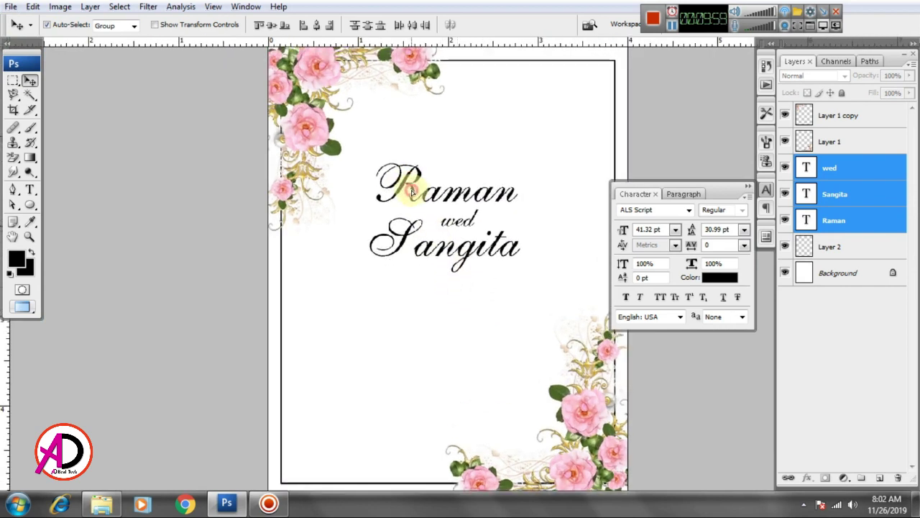
key(ctrl+minus)
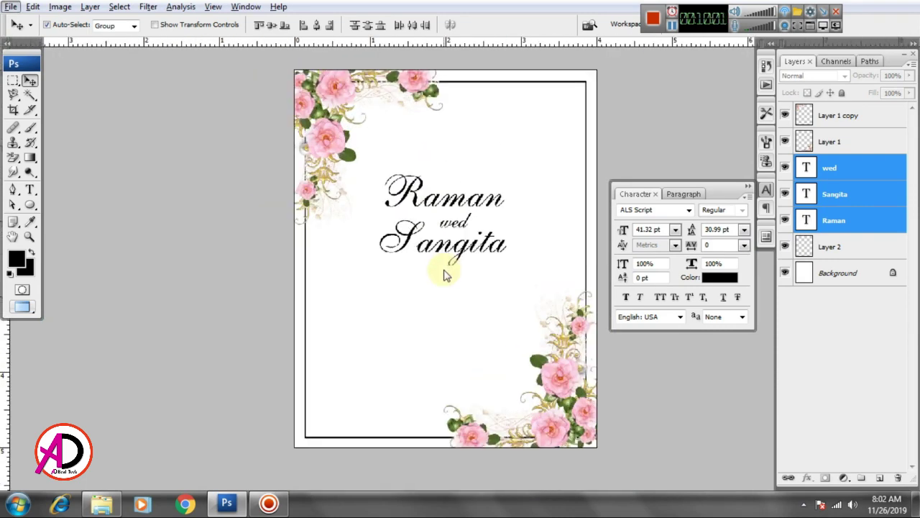
drag(400, 199, 398, 196)
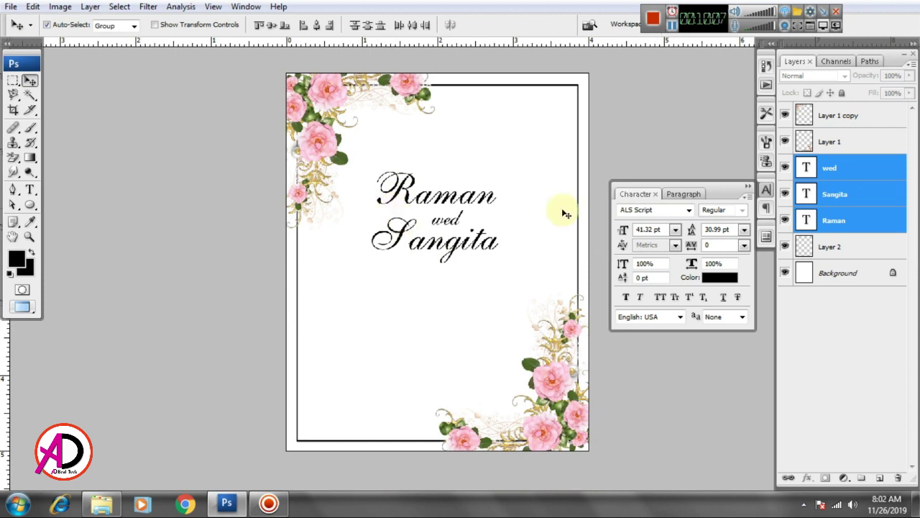
click(38, 189)
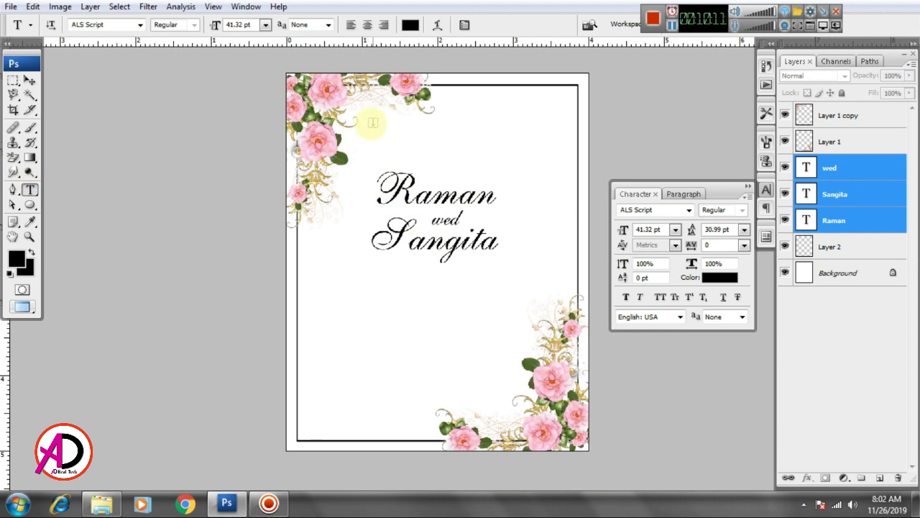
Step: Add a centred 14 pt Bahnschrift text box reading TOGETHER WITH THEIR FAMILIES above the names
drag(367, 120, 558, 163)
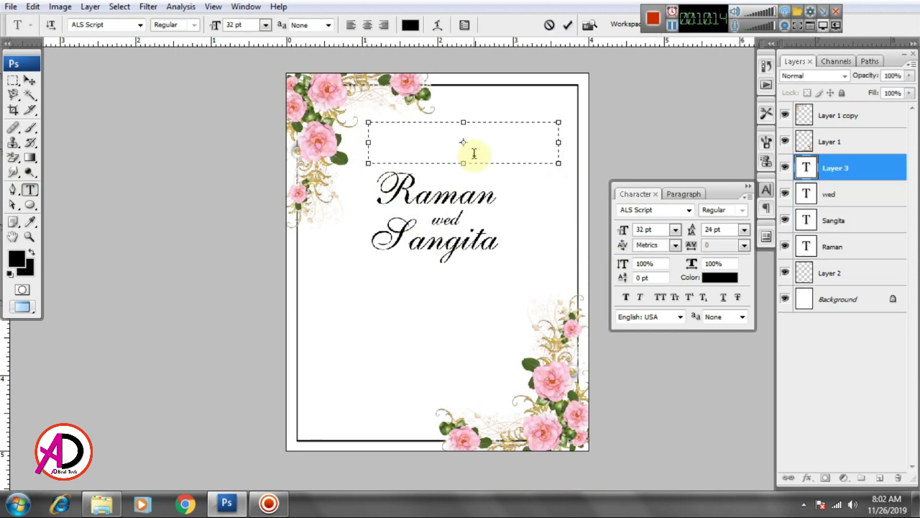
click(266, 24)
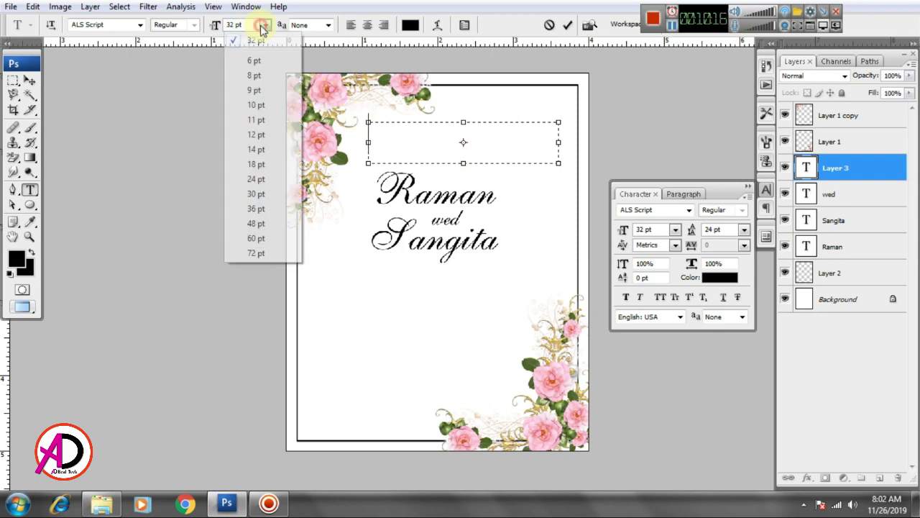
click(253, 144)
click(141, 25)
scroll(274, 288, down, 3)
scroll(297, 216, down, 3)
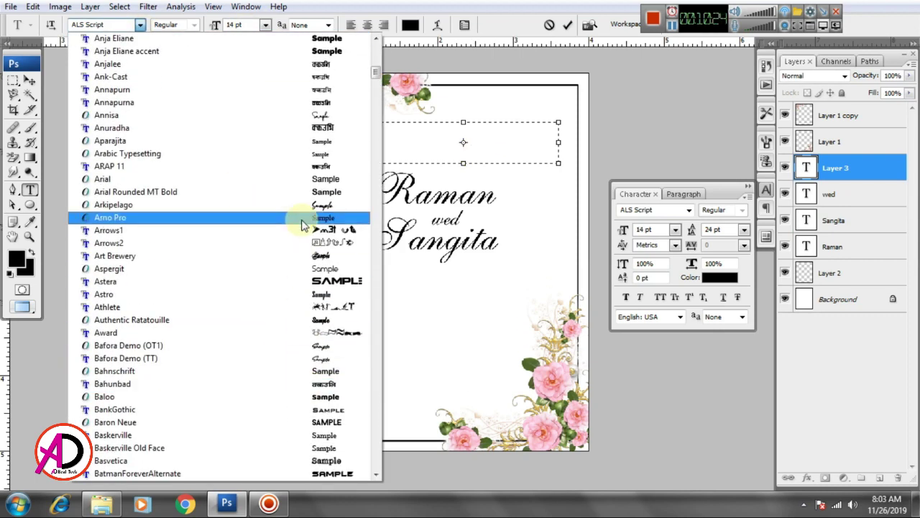
scroll(316, 287, down, 2)
click(319, 293)
text(sddsd)
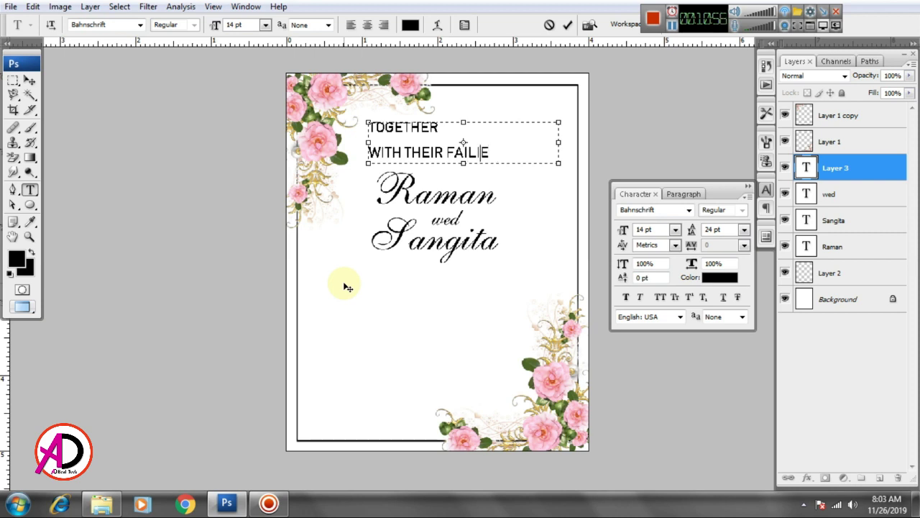
key(ctrl+shift+c)
Step: Centre-align the heading lines and reselect the heading words
key(ctrl+a)
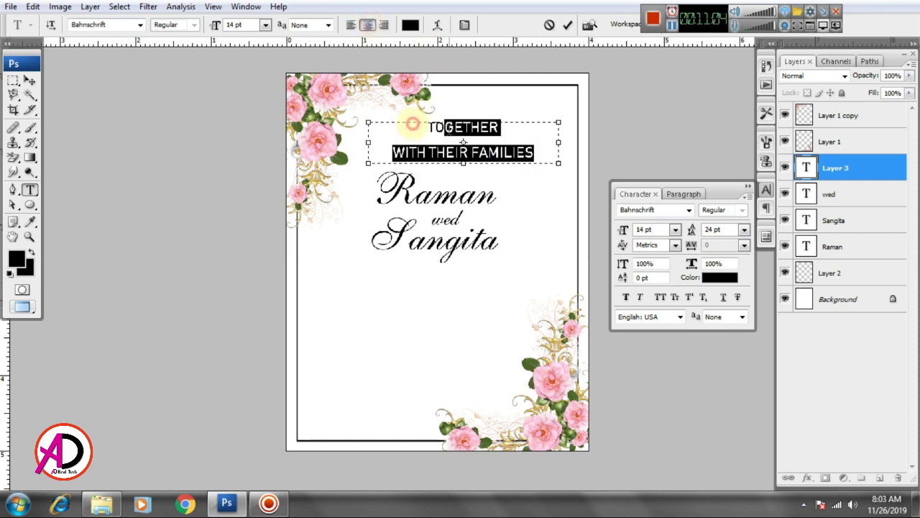
click(744, 229)
key(ctrl+Return)
key(v)
key(t)
drag(402, 126, 532, 151)
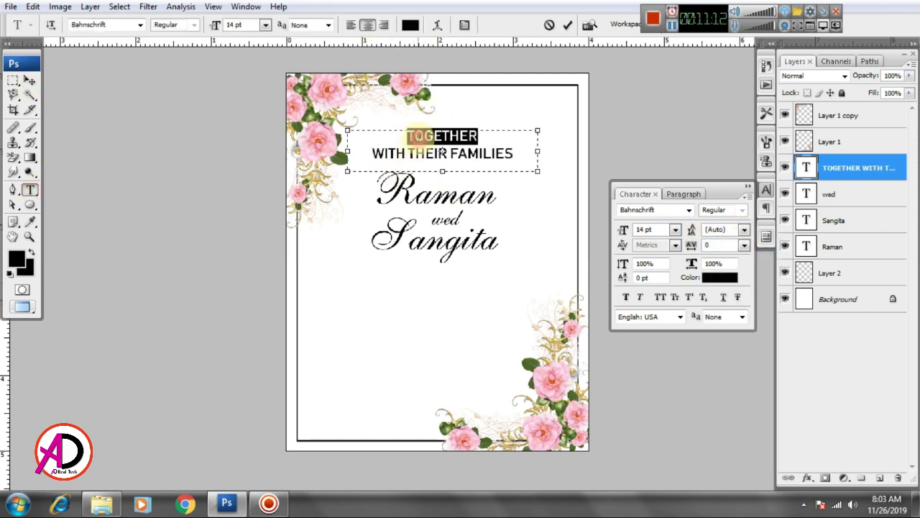
Step: Step through several alternative fonts on the heading text
click(140, 24)
click(206, 120)
click(140, 24)
click(165, 230)
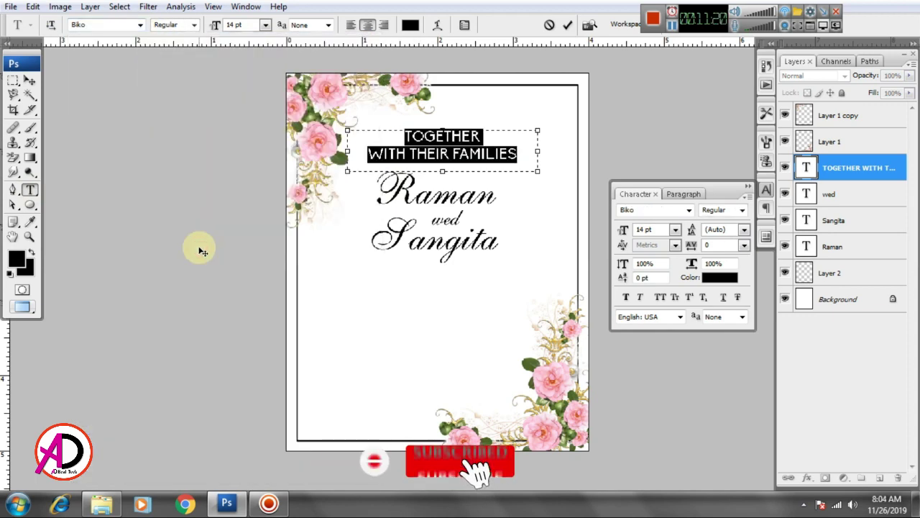
key(Down)
key(Down)
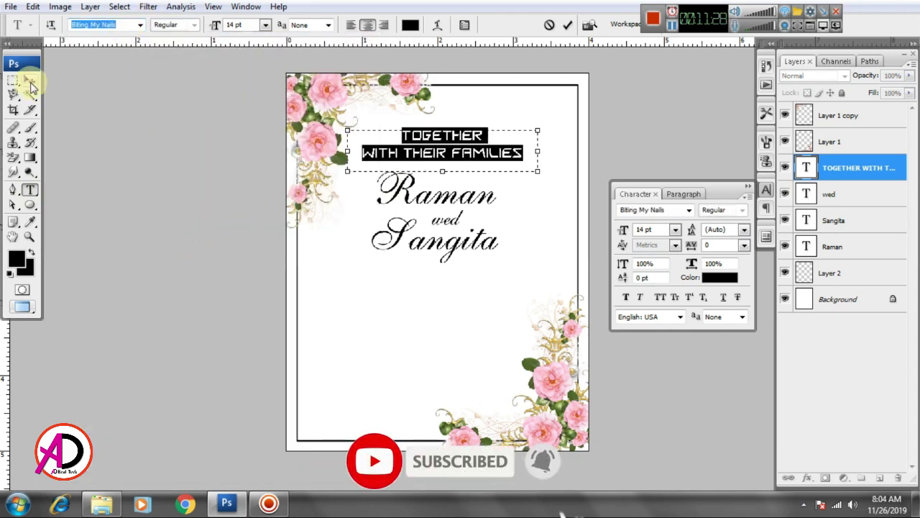
click(29, 79)
key(t)
click(432, 153)
key(ctrl+a)
click(101, 25)
key(Down)
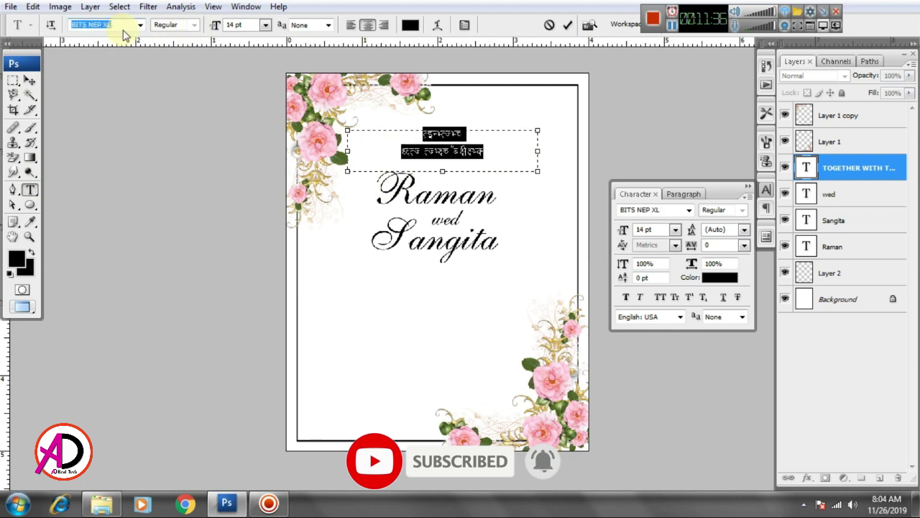
key(Down)
key(Down)
key(Down)
key(Down)
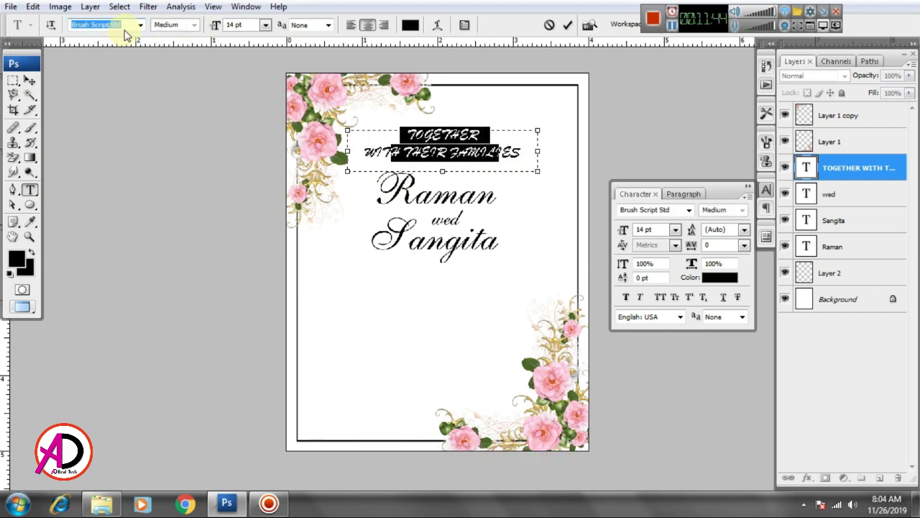
key(Down)
key(Down)
key(Down)
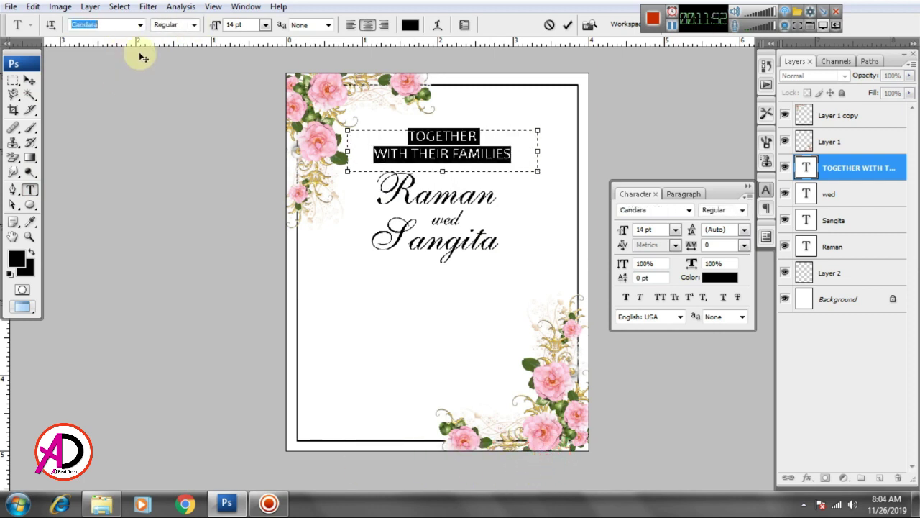
key(Down)
Step: Apply Code Light to the heading, then reselect all its text
click(140, 25)
scroll(222, 273, down, 2)
click(122, 453)
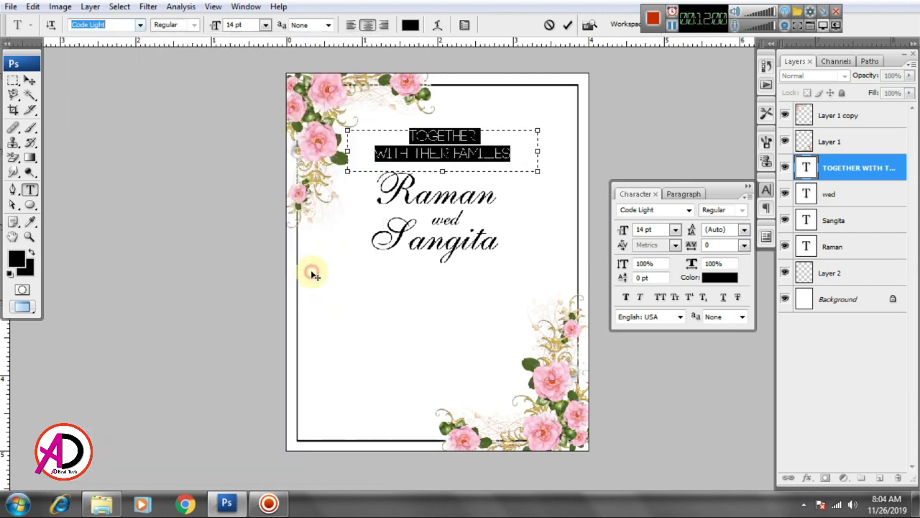
click(29, 79)
scroll(445, 200, up, 1)
scroll(445, 199, down, 1)
click(30, 189)
click(449, 140)
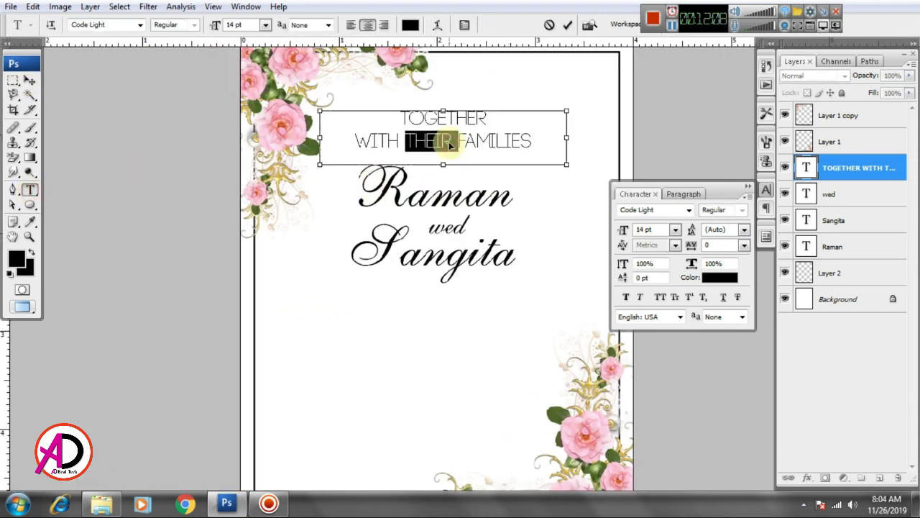
key(ctrl+a)
Step: Switch the heading font to ColaborateLight and commit it
click(127, 24)
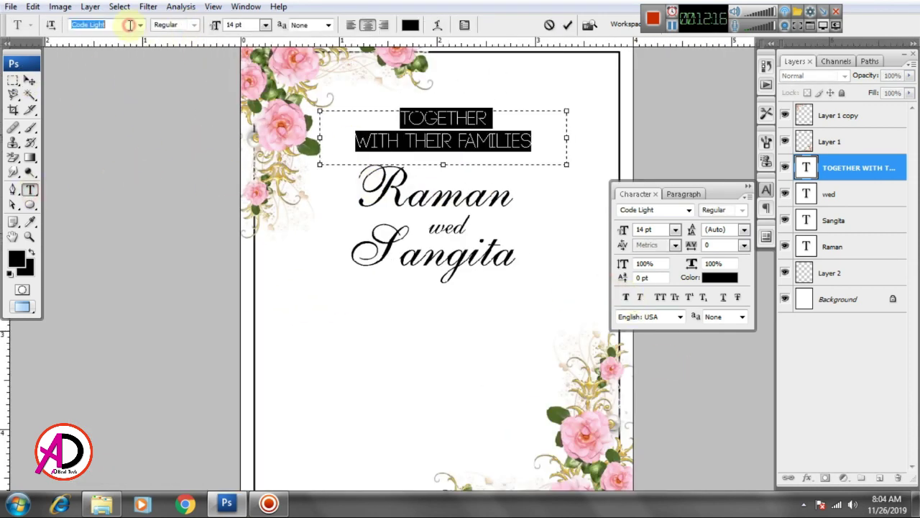
key(Down)
key(Down)
key(Down)
key(Down)
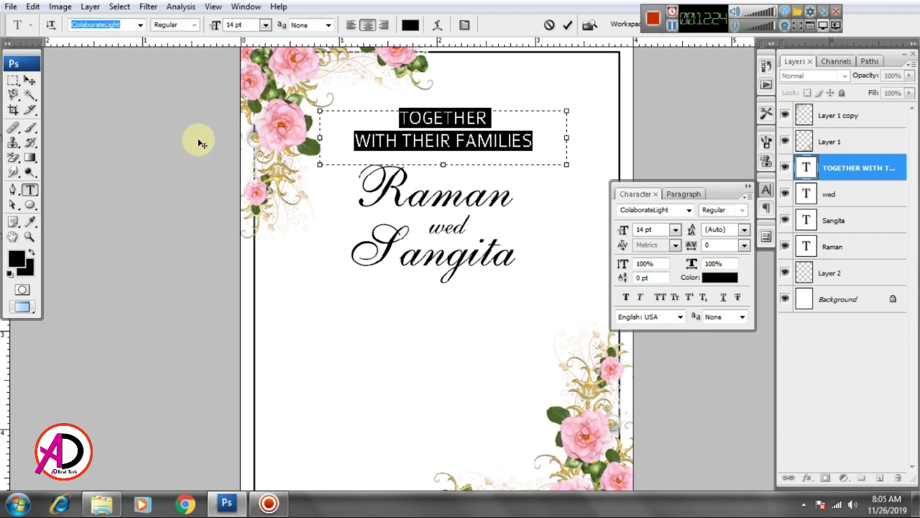
click(29, 80)
click(568, 103)
key(Return)
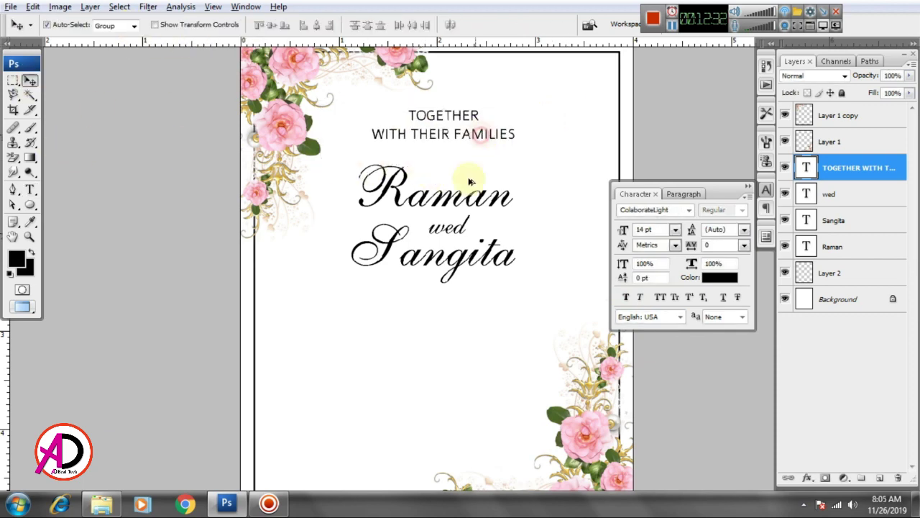
scroll(499, 294, down, 2)
scroll(393, 147, up, 1)
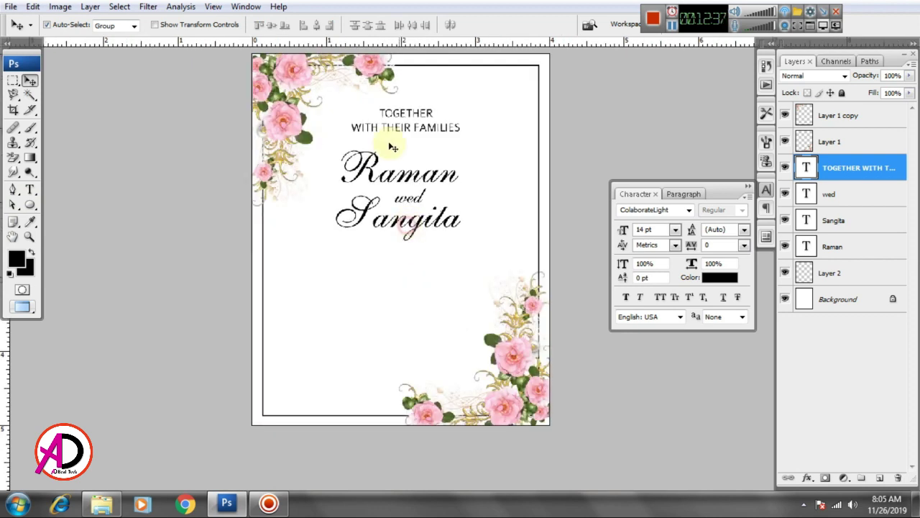
Step: Alt-drag a copy of the heading to below Sangita
drag(383, 113, 361, 262)
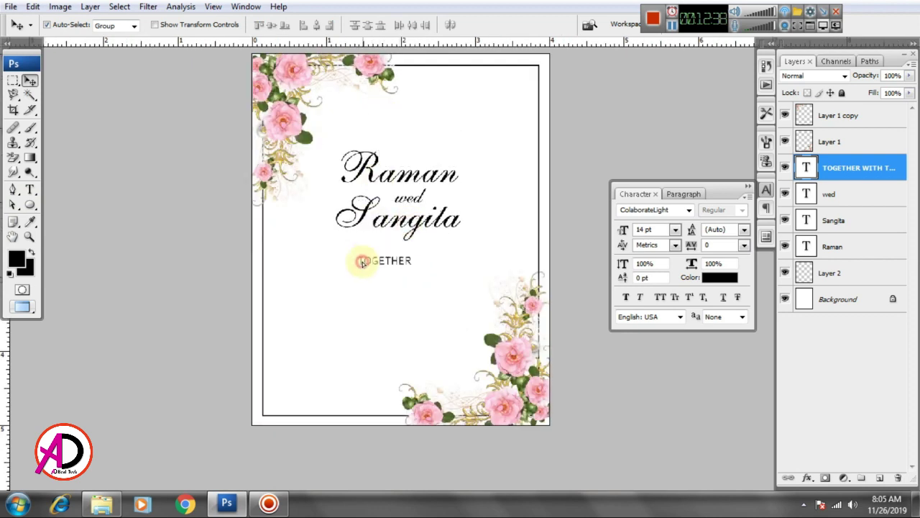
key(ctrl+z)
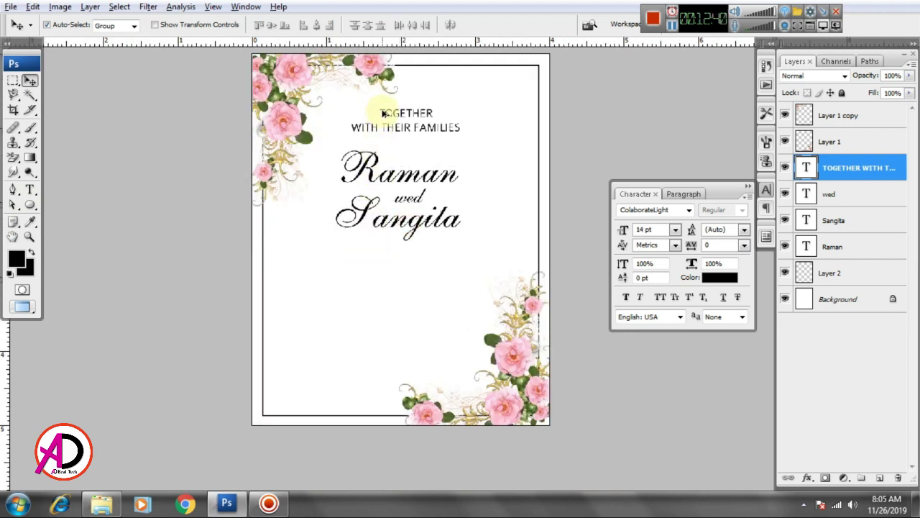
drag(383, 114, 375, 258)
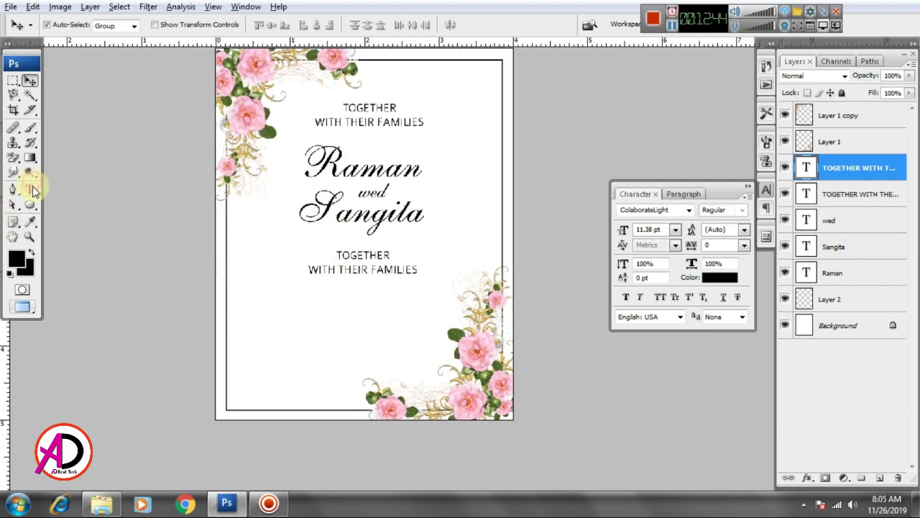
click(32, 189)
Step: Retype the copied lines as REQUEST THE PLEASURE / OF YOUR COMPANY AT CELEBRATION OF THEIR
double_click(348, 253)
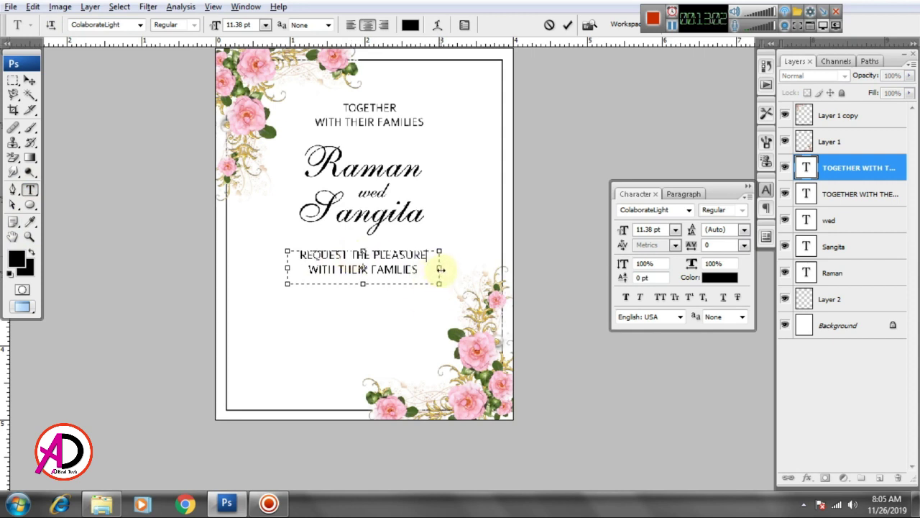
triple_click(309, 269)
text(OF YOUR COMPANY AT)
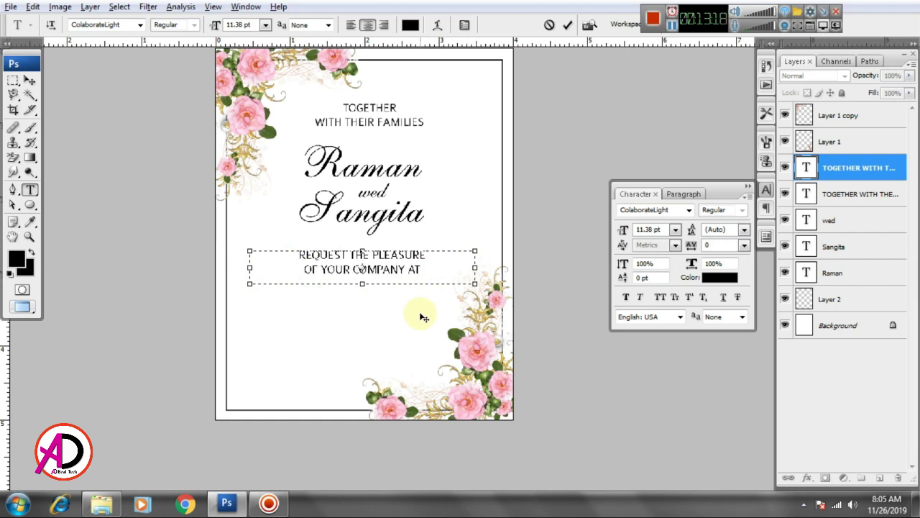
text(BRATION OF)
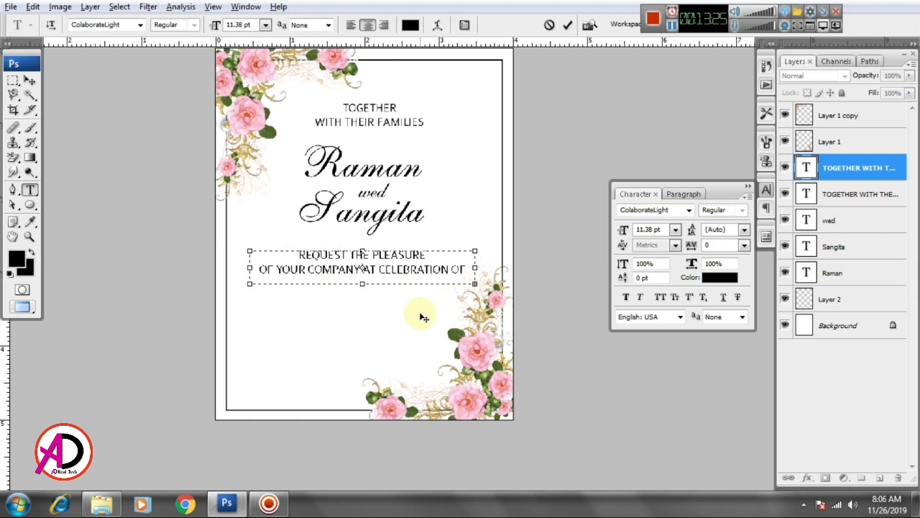
text( T)
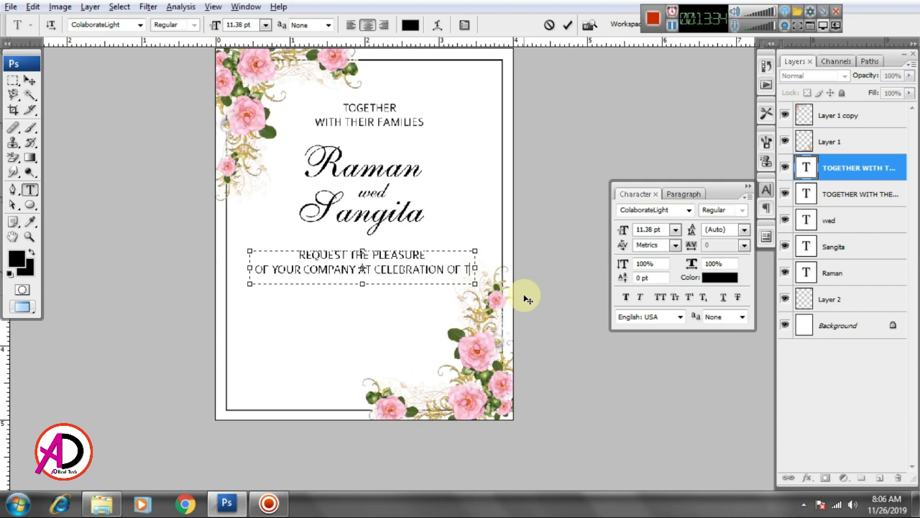
key(BackSpace)
key(BackSpace)
click(29, 80)
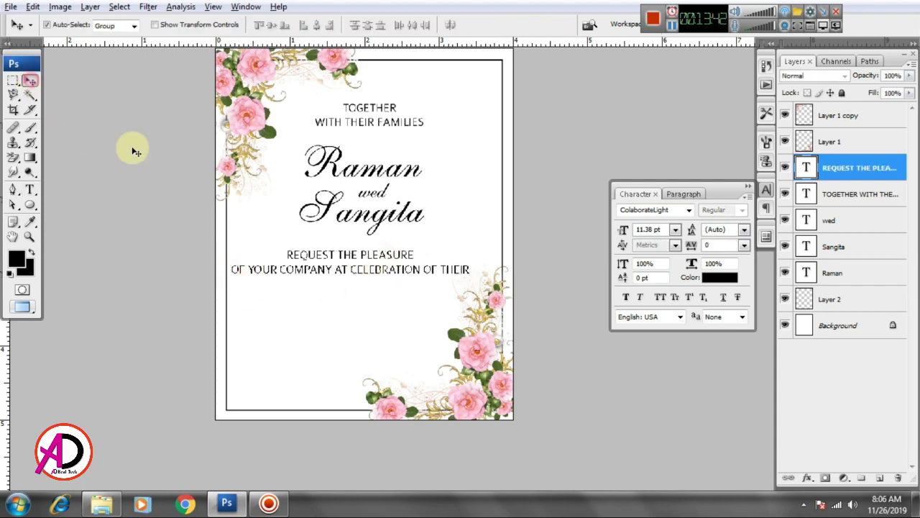
scroll(307, 288, up, 3)
scroll(305, 281, down, 2)
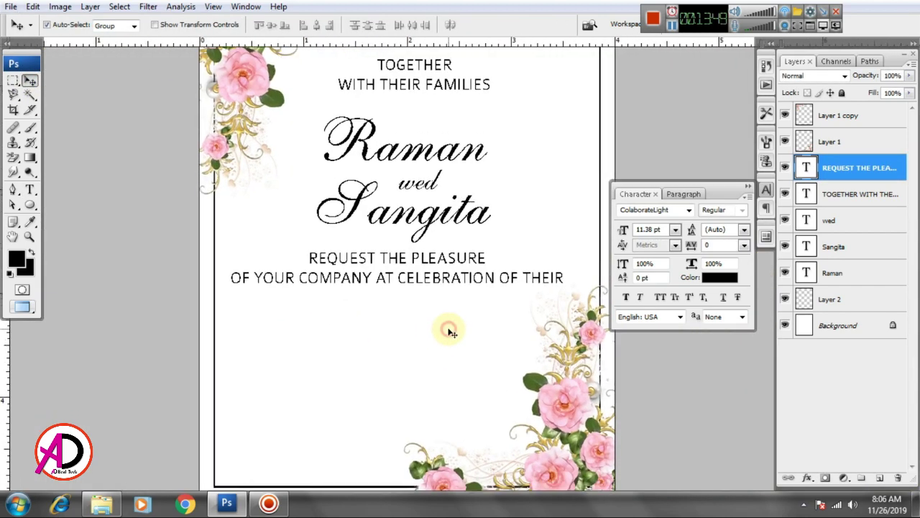
Step: Try several fonts on the request text, including Eras Demi ITC, before settling on Garamond
click(29, 189)
click(140, 24)
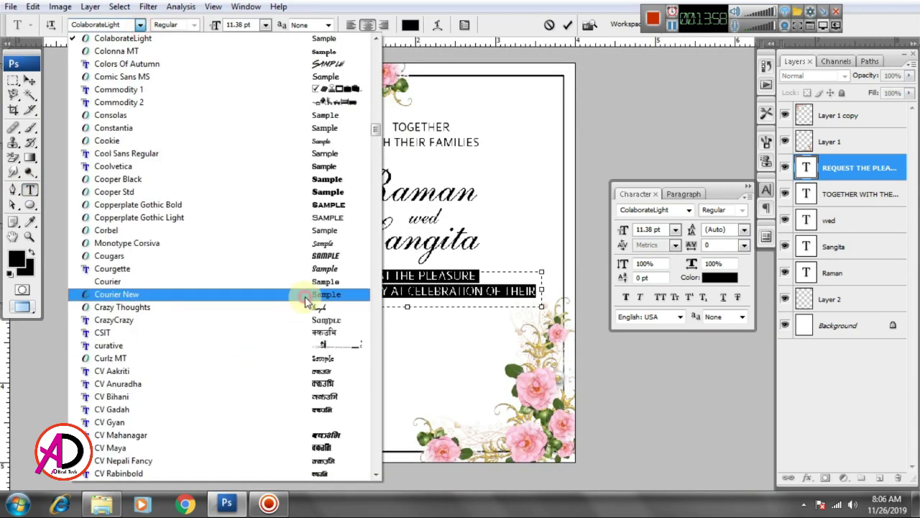
scroll(185, 242, down, 7)
scroll(242, 353, down, 12)
click(243, 344)
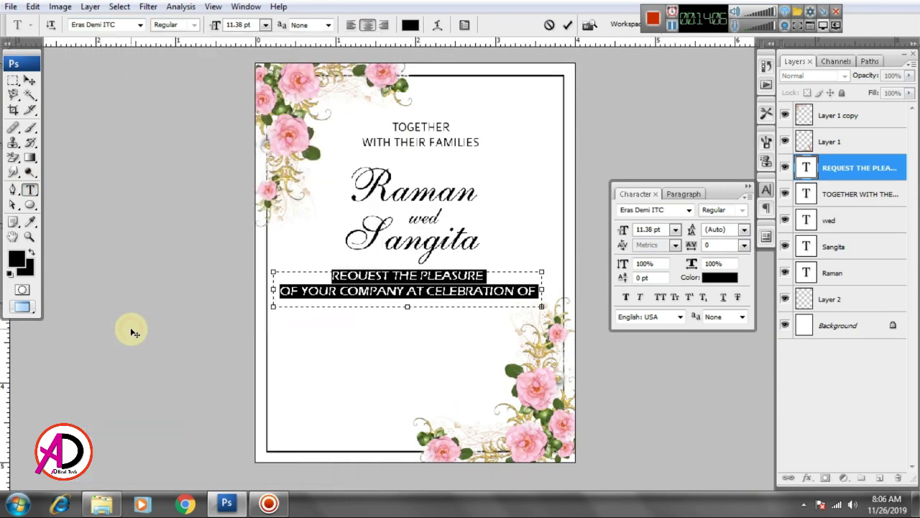
click(140, 24)
scroll(200, 359, down, 6)
scroll(215, 389, down, 10)
scroll(223, 392, down, 5)
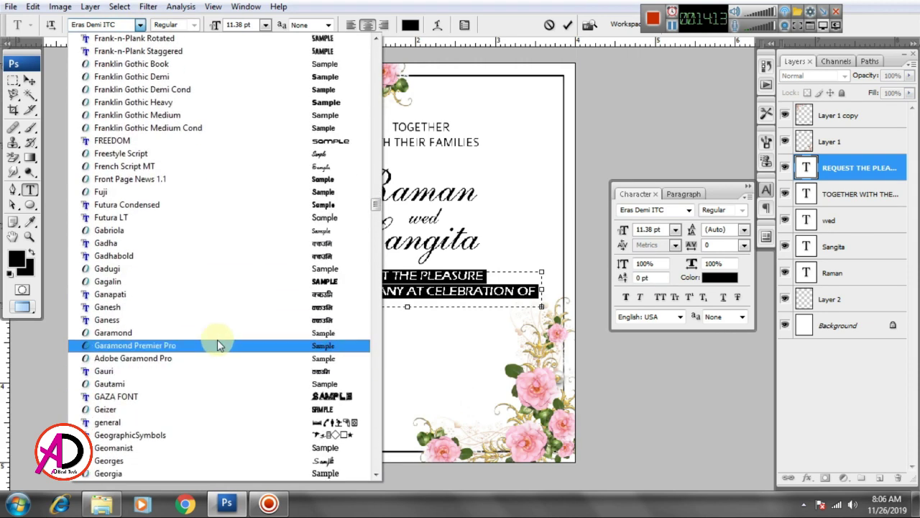
click(215, 345)
key(v)
Step: Free Transform the request text narrower, then fit the whole page in view
key(t)
click(555, 293)
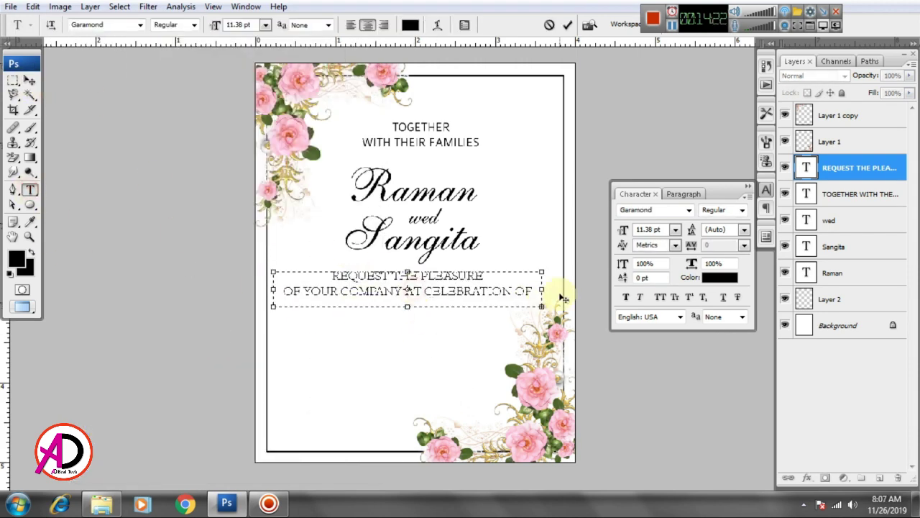
key(ctrl+Return)
key(v)
key(ctrl+plus)
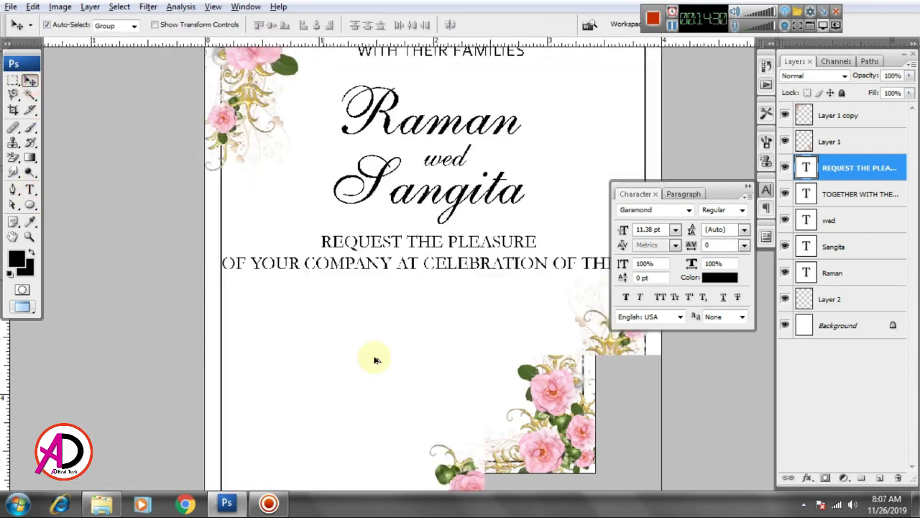
key(ctrl+t)
key(Return)
key(ctrl+plus)
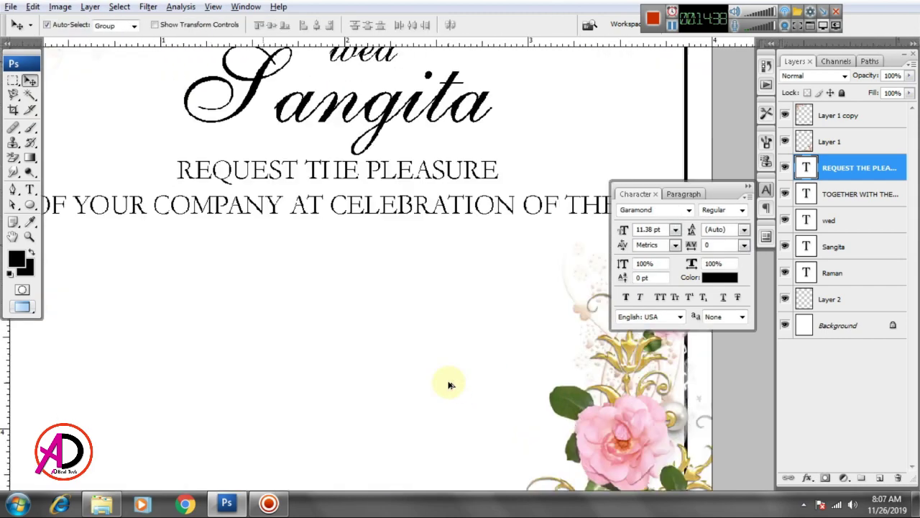
key(ctrl+plus)
key(ctrl+0)
Step: Switch the request text's font to Garamond Premier Pro
click(30, 188)
click(127, 25)
key(Down)
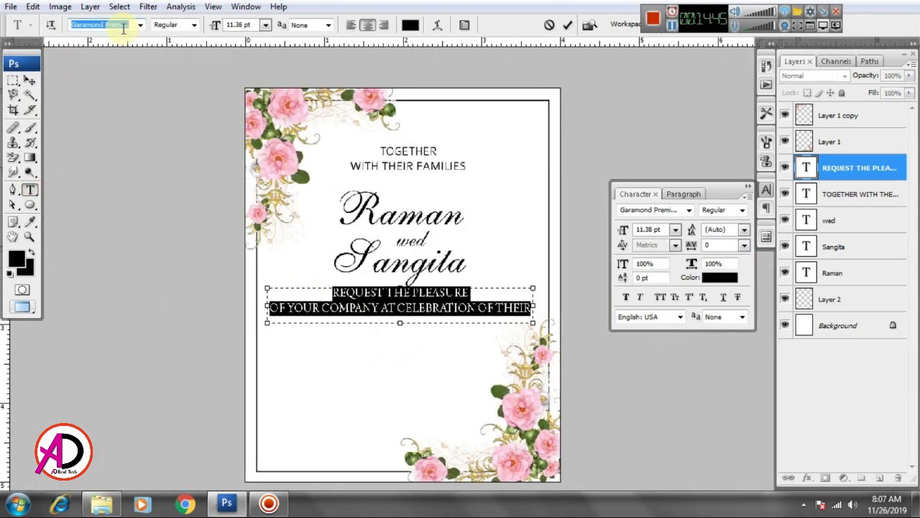
key(ctrl+Return)
key(v)
key(ctrl+plus)
key(ctrl+plus)
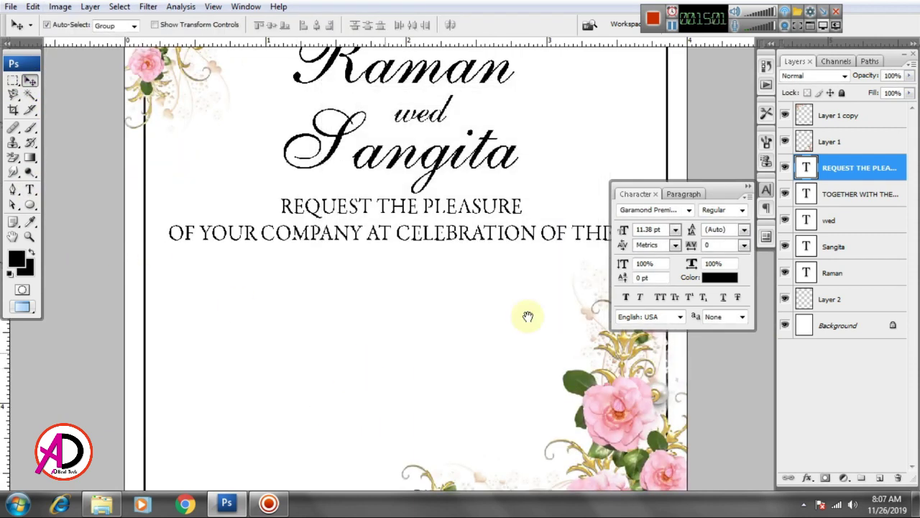
Step: Add a new WEDDING text line below the request lines
click(29, 189)
click(249, 314)
text(WE)
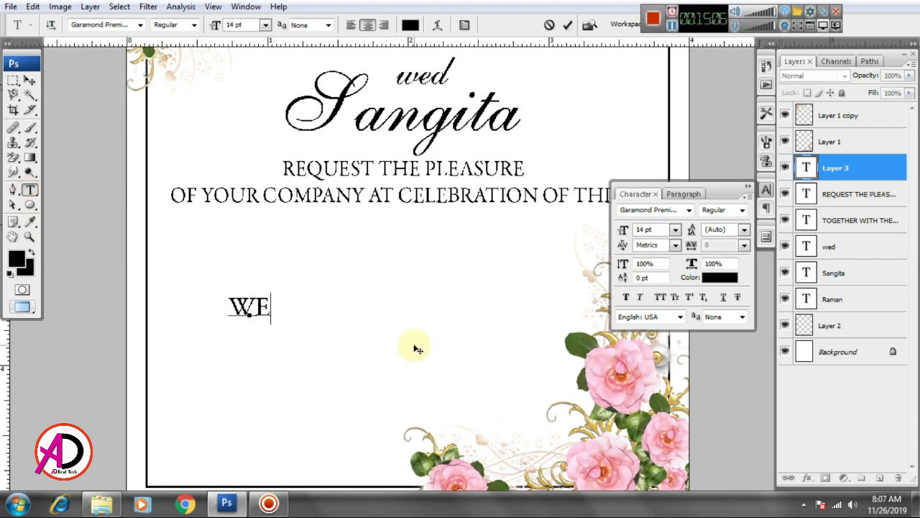
text(DDIGN)
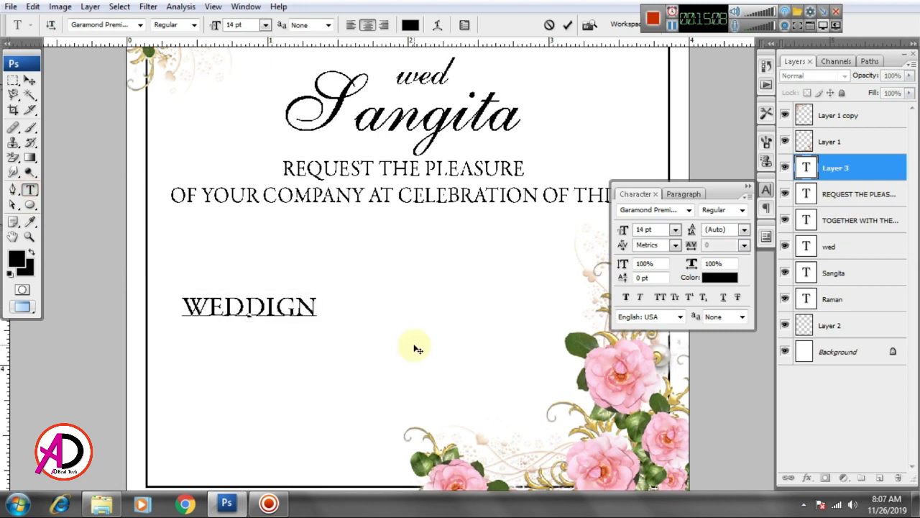
key(BackSpace)
key(BackSpace)
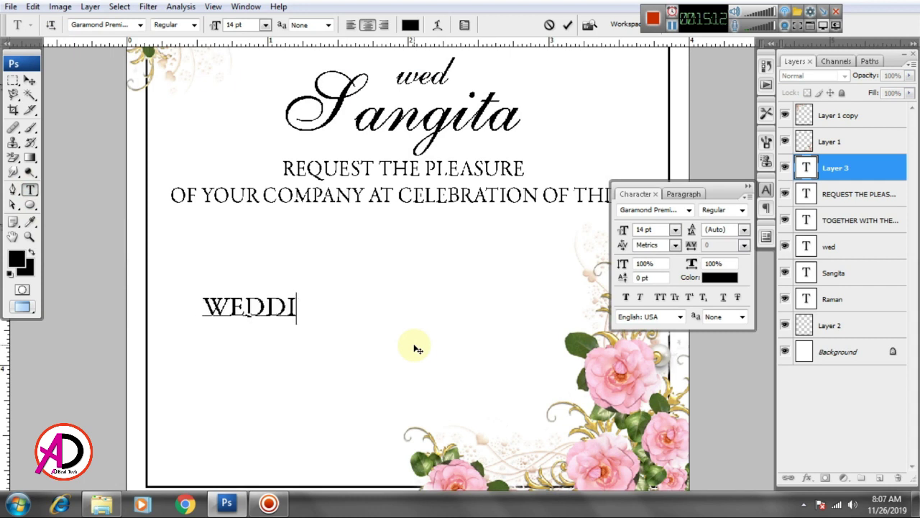
text(ND)
key(BackSpace)
text(G)
key(ctrl+Return)
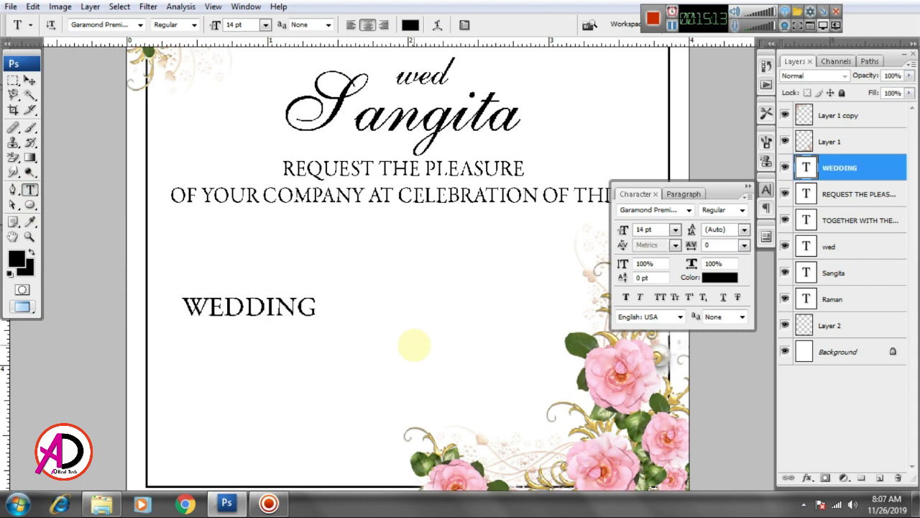
Step: Enlarge WEDDING to about 275% and move it toward the page centre
key(v)
key(ctrl+t)
drag(324, 323, 398, 343)
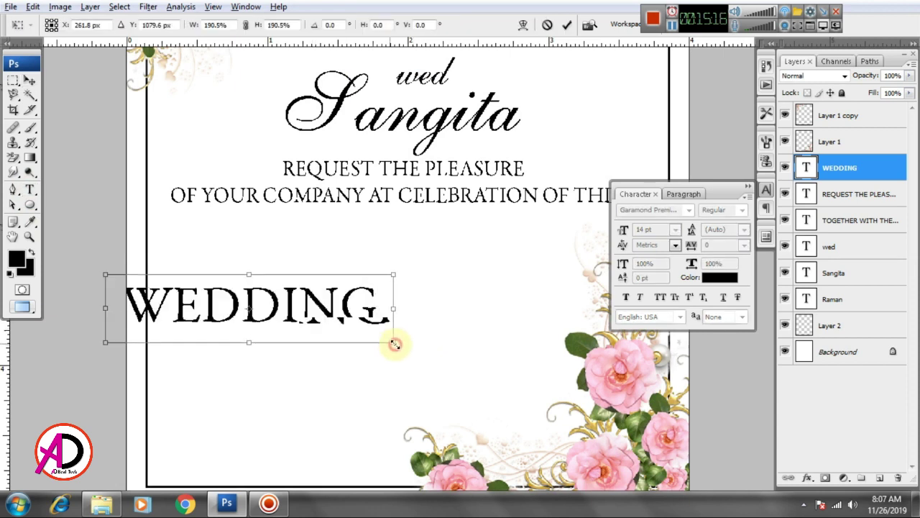
mouse_move(324, 317)
mouse_down()
mouse_move(448, 267)
mouse_move(455, 251)
mouse_move(463, 264)
mouse_up()
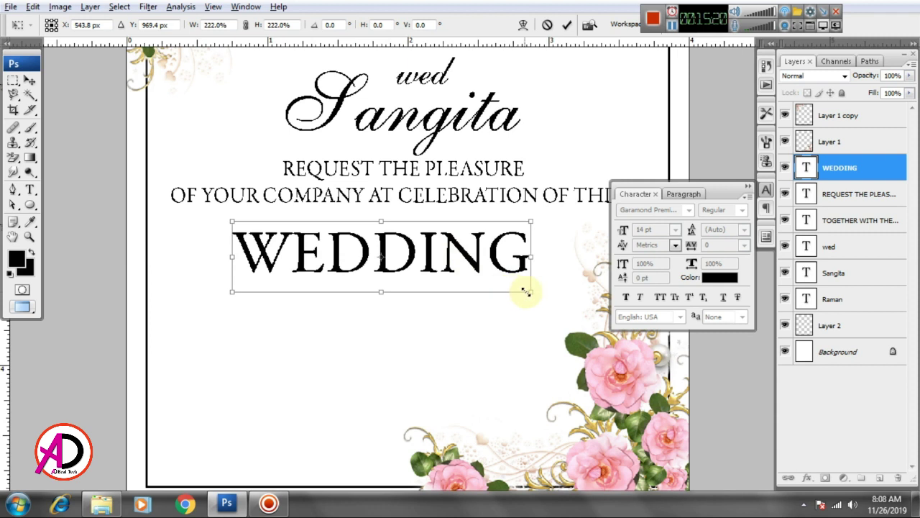
drag(526, 291, 564, 295)
double_click(498, 262)
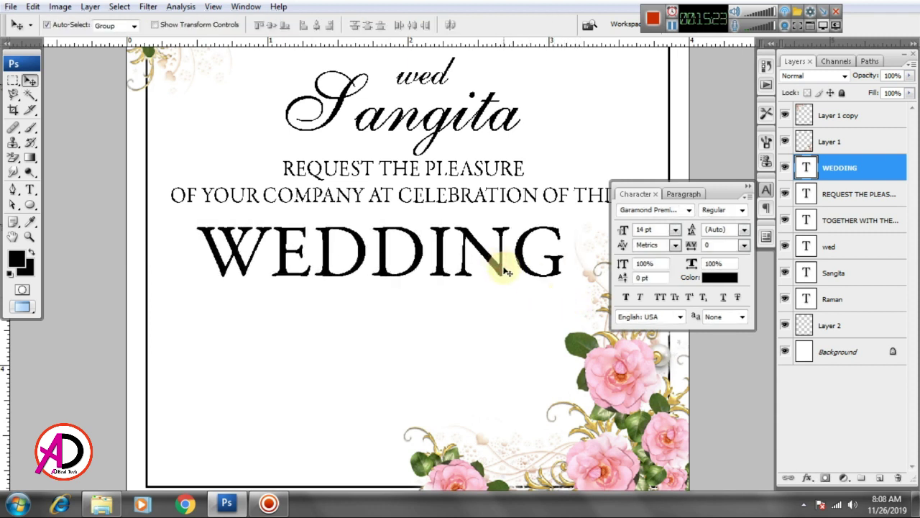
Step: Change the WEDDING title's font to Gautami
click(30, 189)
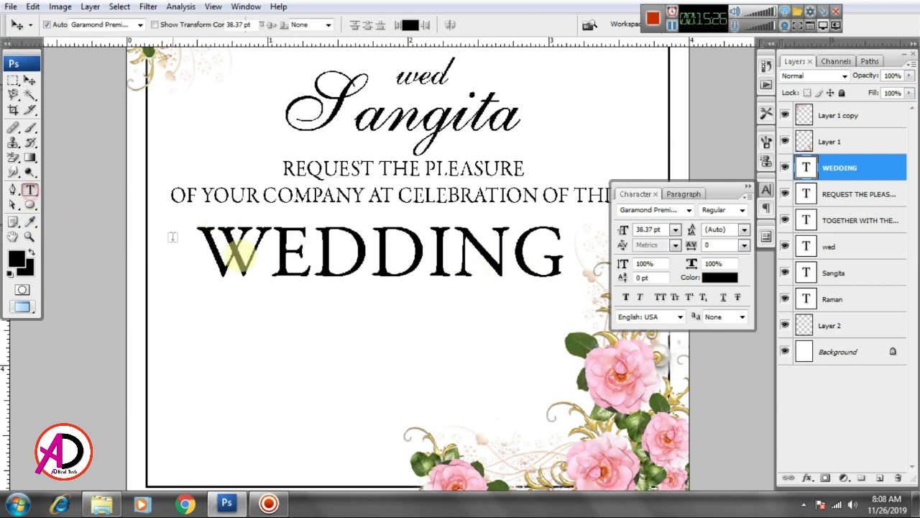
double_click(248, 252)
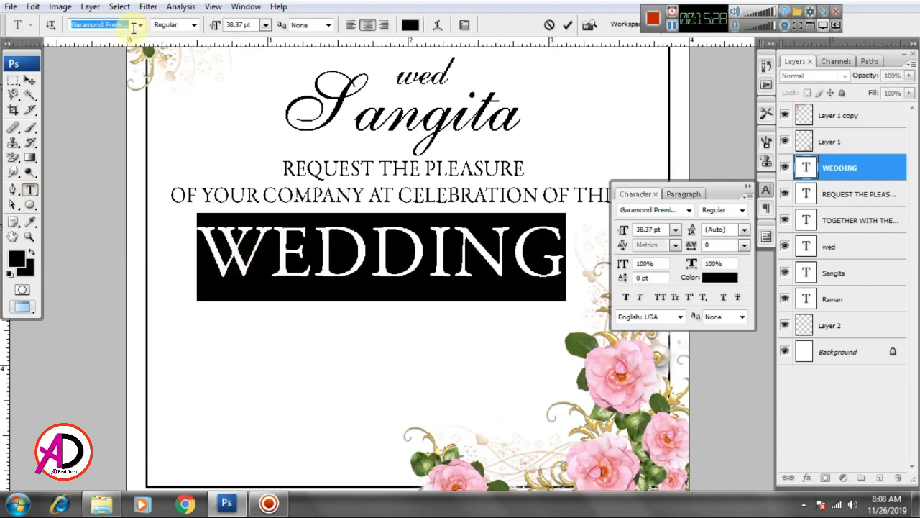
key(Down)
key(Down)
key(Down)
key(Down)
key(Down)
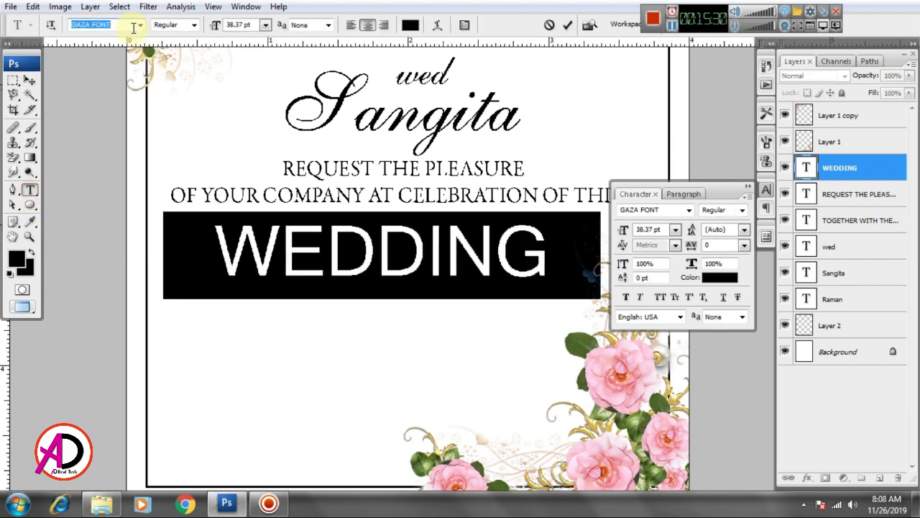
key(Down)
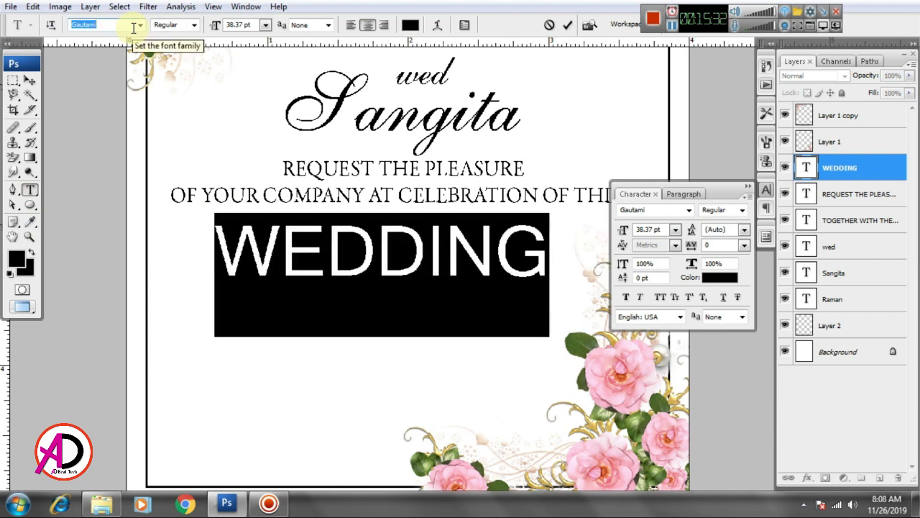
click(30, 81)
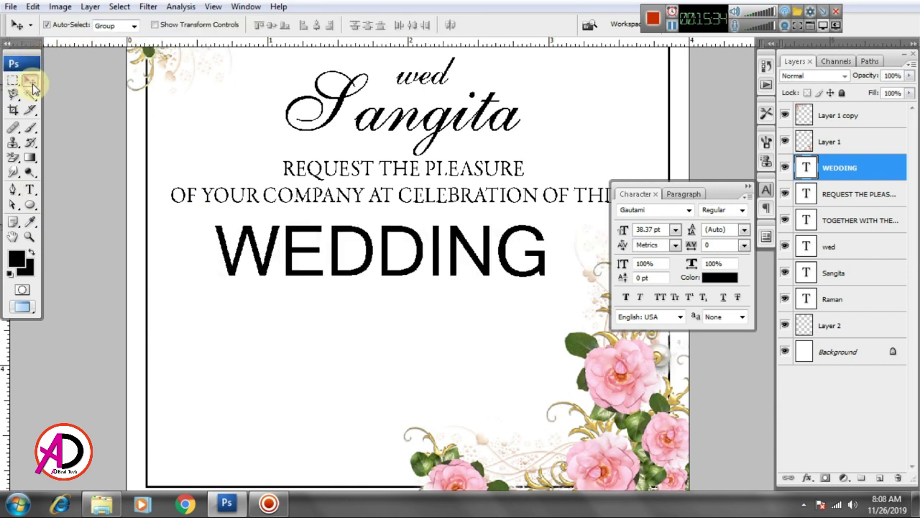
Step: Zoom out to the whole card and nudge WEDDING slightly lower
key(ctrl+minus)
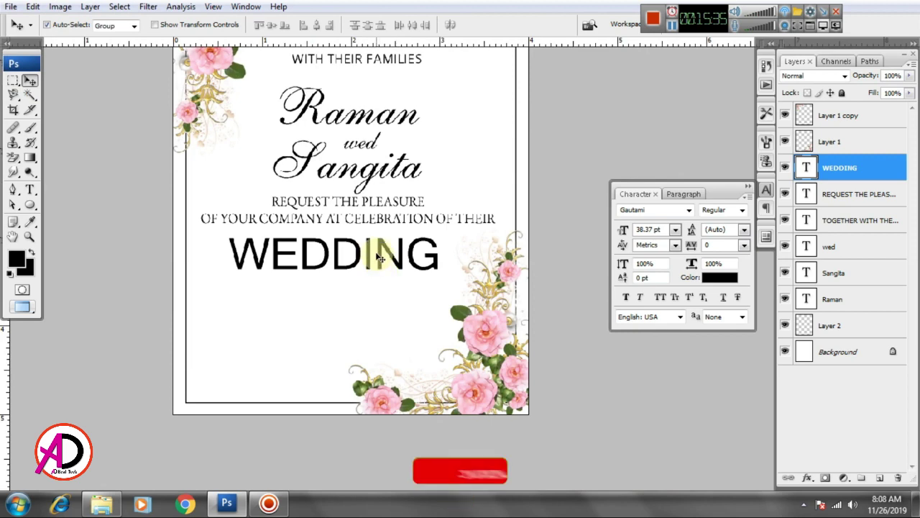
key(ctrl+minus)
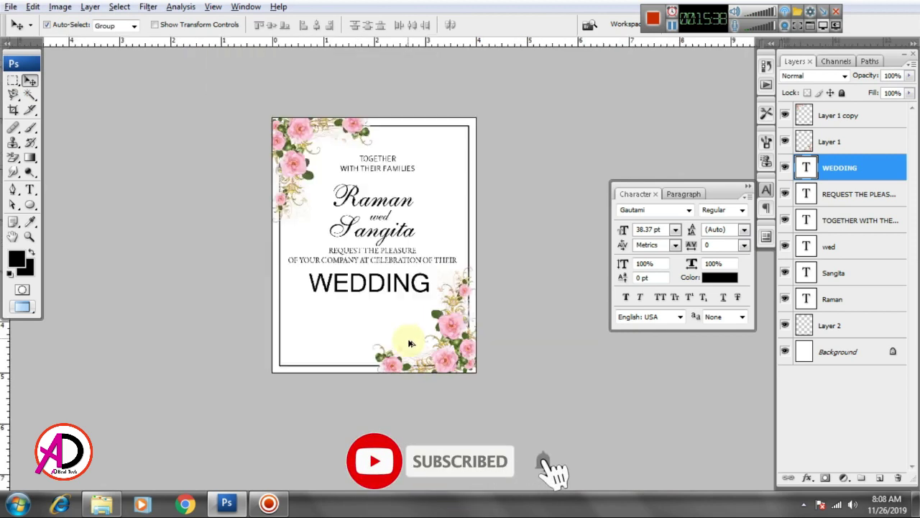
drag(409, 328, 412, 352)
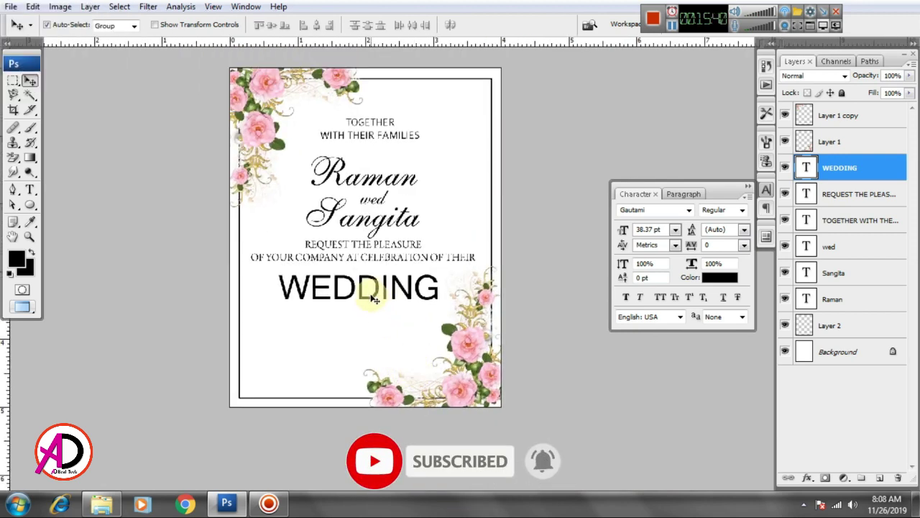
drag(374, 299, 373, 298)
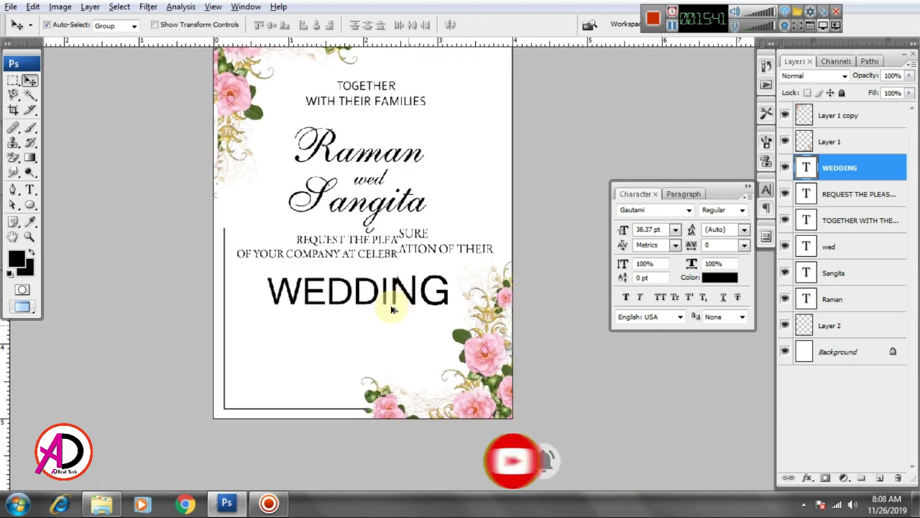
scroll(386, 302, down, 2)
Step: Scale the TOGETHER WITH THEIR FAMILIES text to 91% vertical and 106% horizontal
click(356, 140)
click(624, 279)
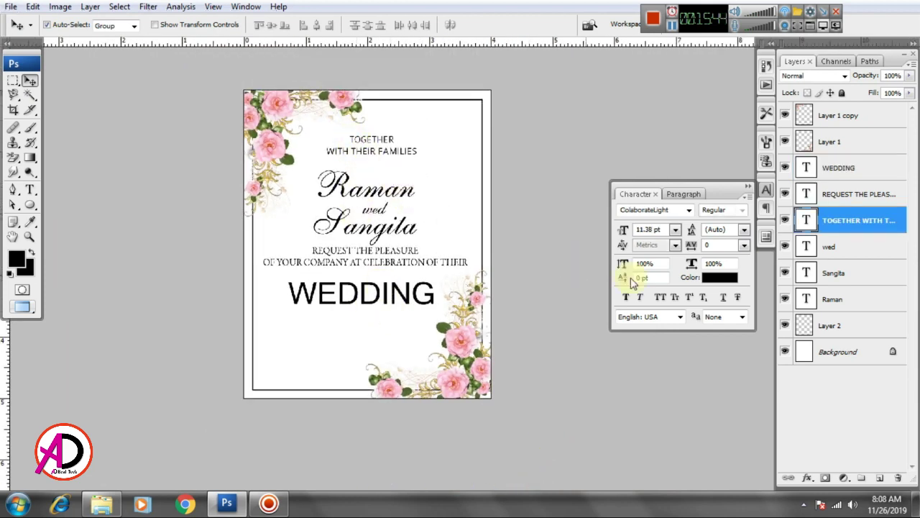
click(30, 189)
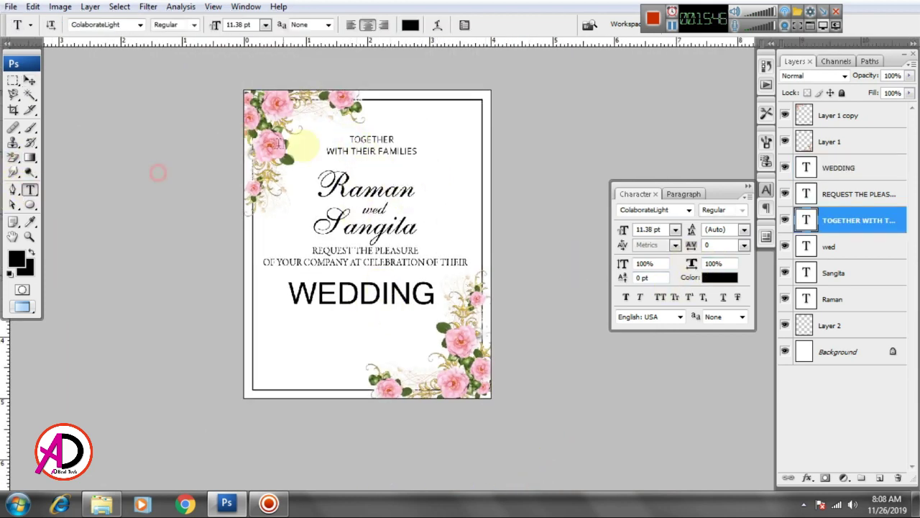
click(366, 149)
key(ctrl+a)
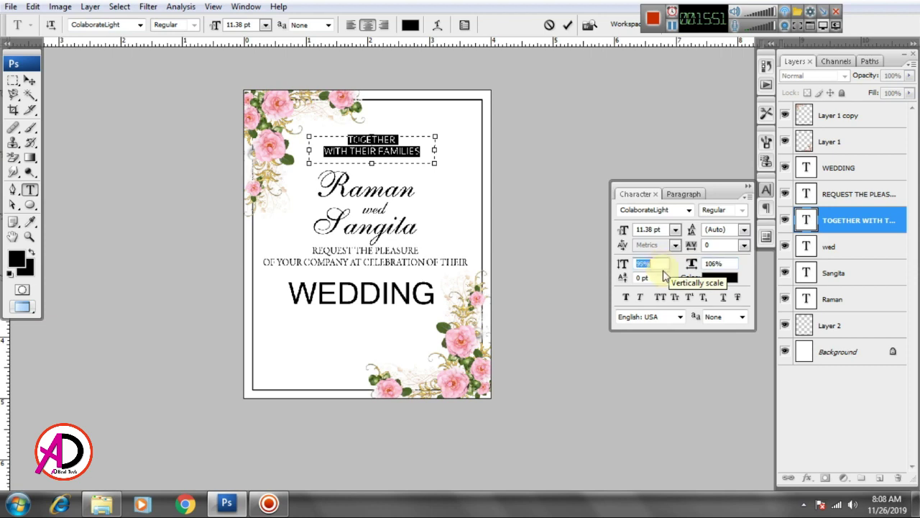
click(29, 80)
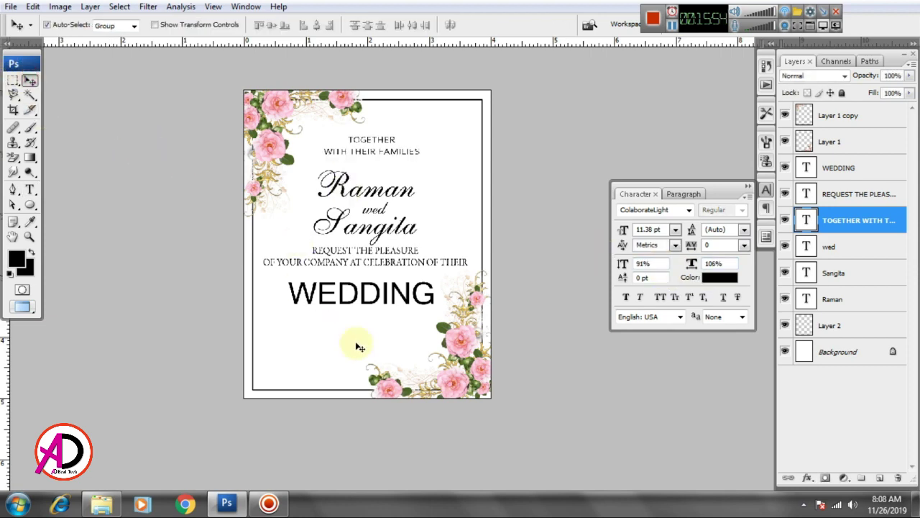
scroll(381, 289, down, 3)
scroll(388, 302, up, 1)
scroll(396, 310, up, 1)
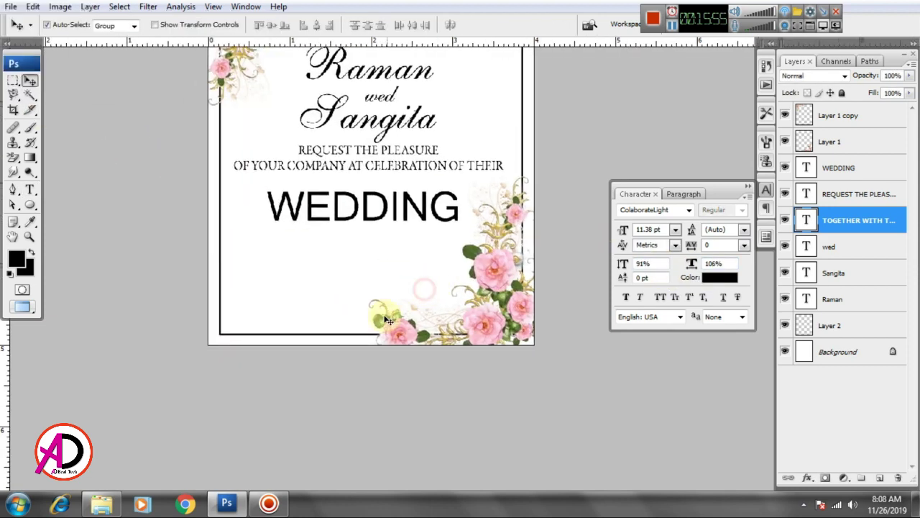
scroll(400, 315, up, 1)
Step: Type DEC 2019 AT 4.00 IN THE EVENING and centre it under WEDDING
click(29, 189)
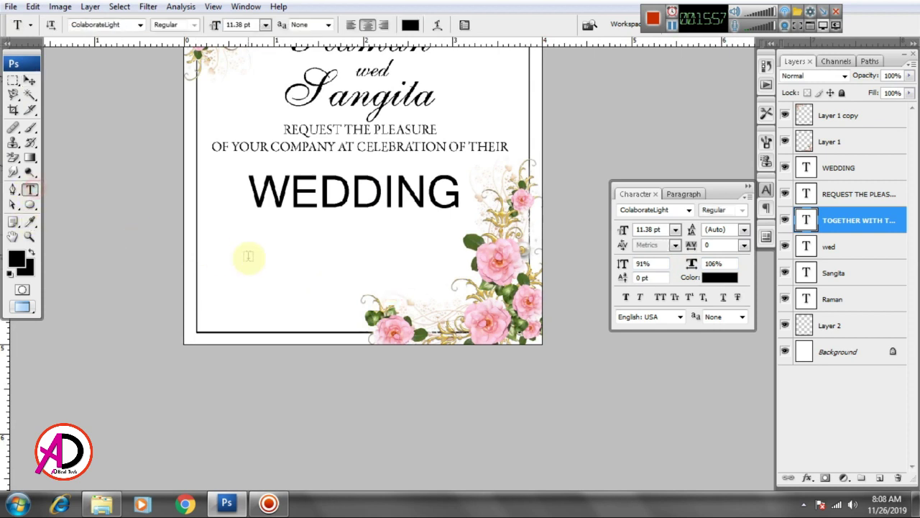
click(246, 253)
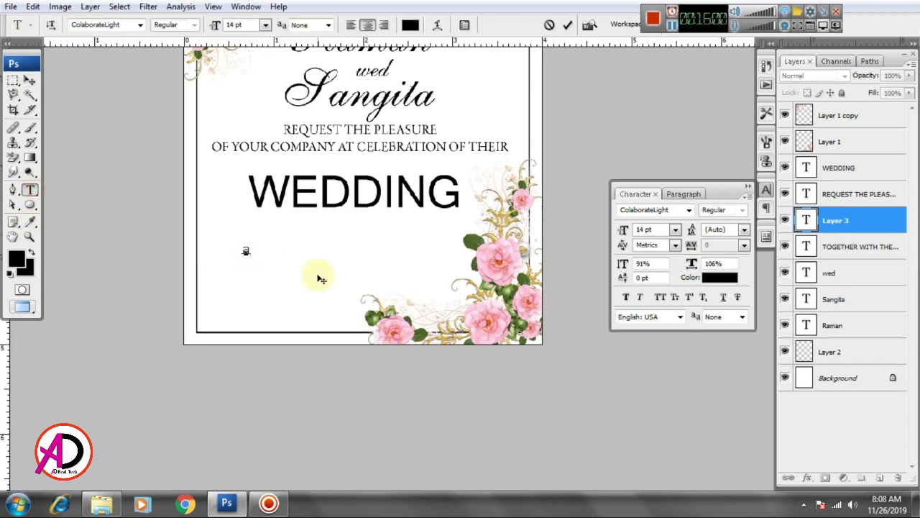
key(ctrl+shift+l)
text(2019 AT 4.00 IN THE EVE)
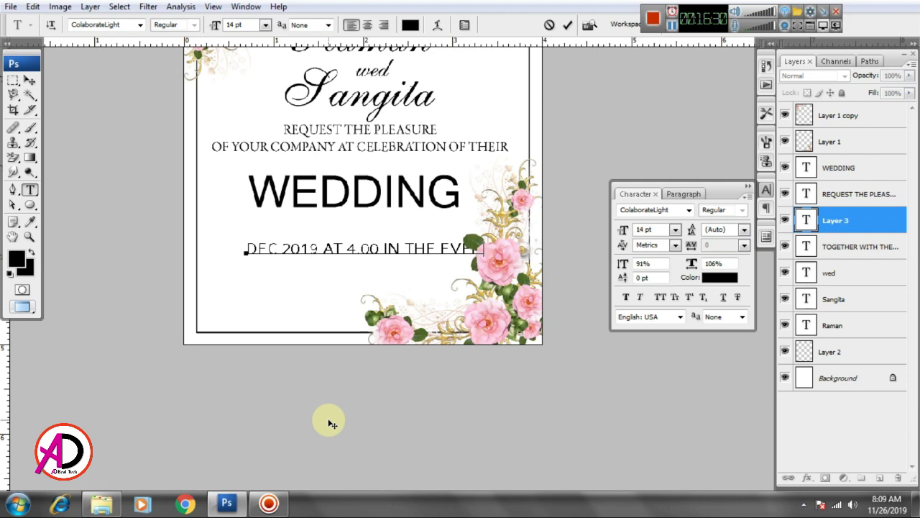
key(ctrl+Return)
key(v)
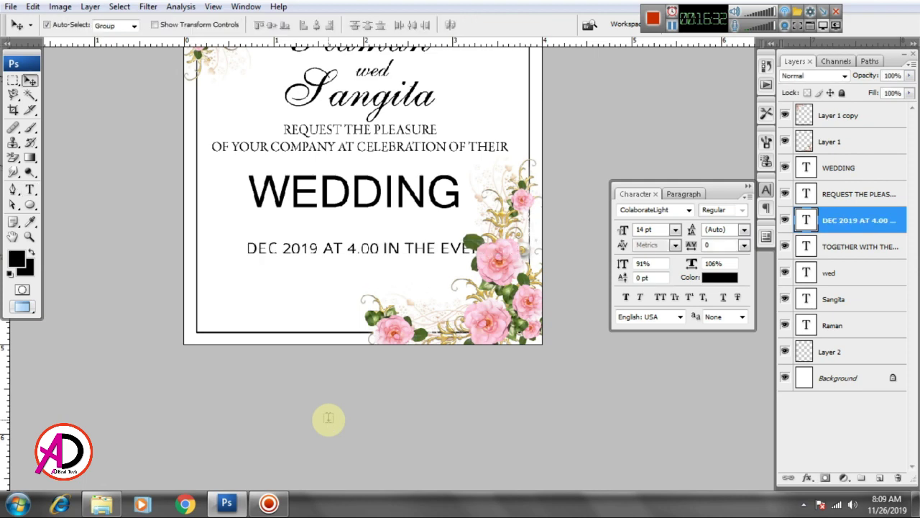
drag(259, 248, 353, 220)
key(ctrl+plus)
drag(386, 275, 405, 304)
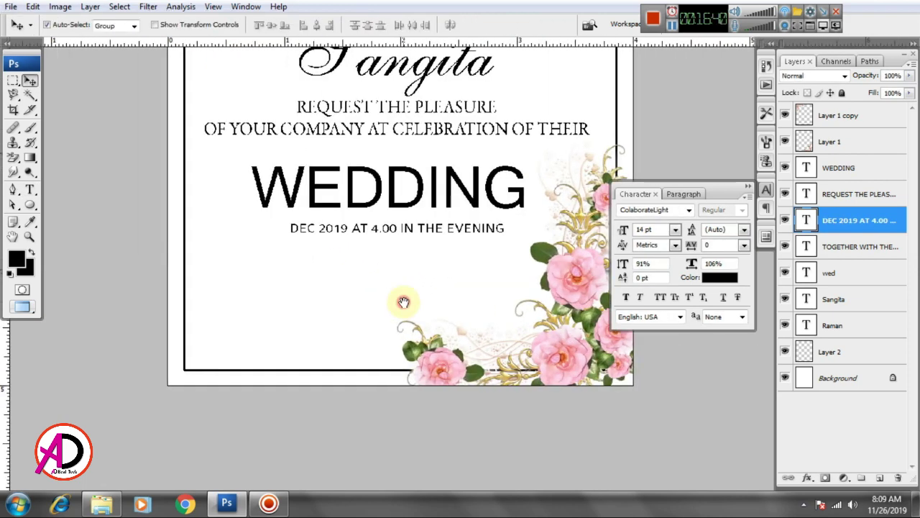
Step: Add a line with the signer's name below the date
key(t)
click(278, 282)
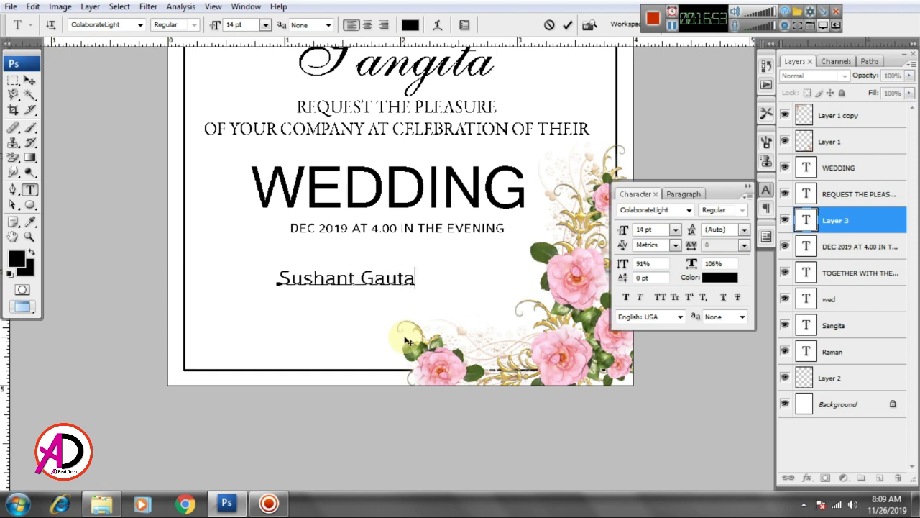
key(ctrl+Return)
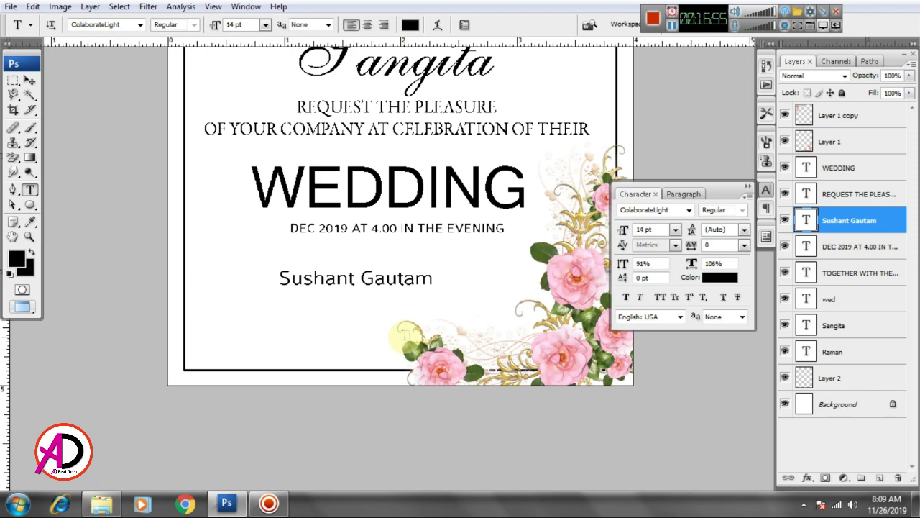
Step: Set the signer's name in the Across the Road script font, after trying Adine Kimberg Alternate
triple_click(339, 281)
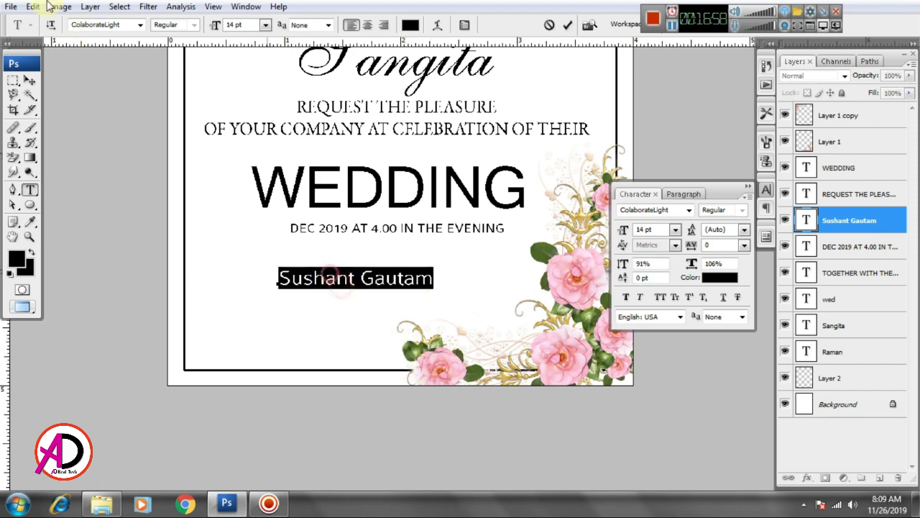
click(140, 24)
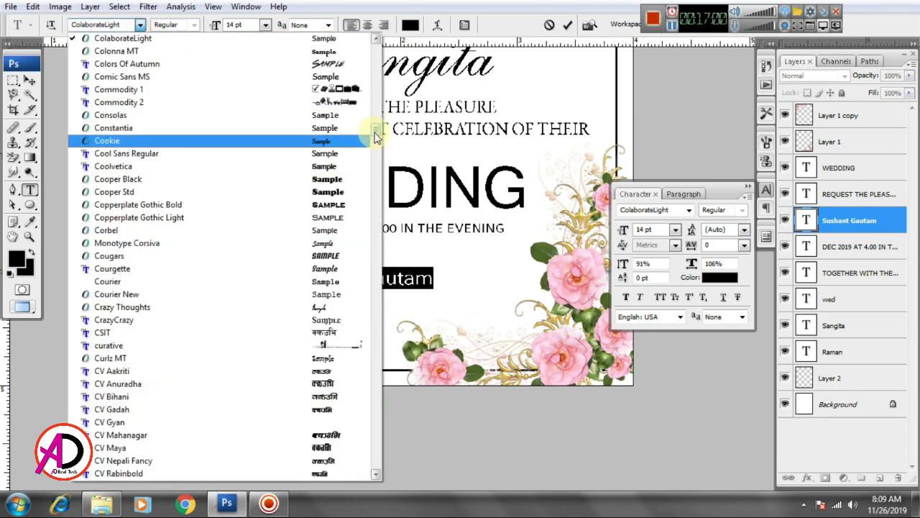
drag(377, 135, 376, 43)
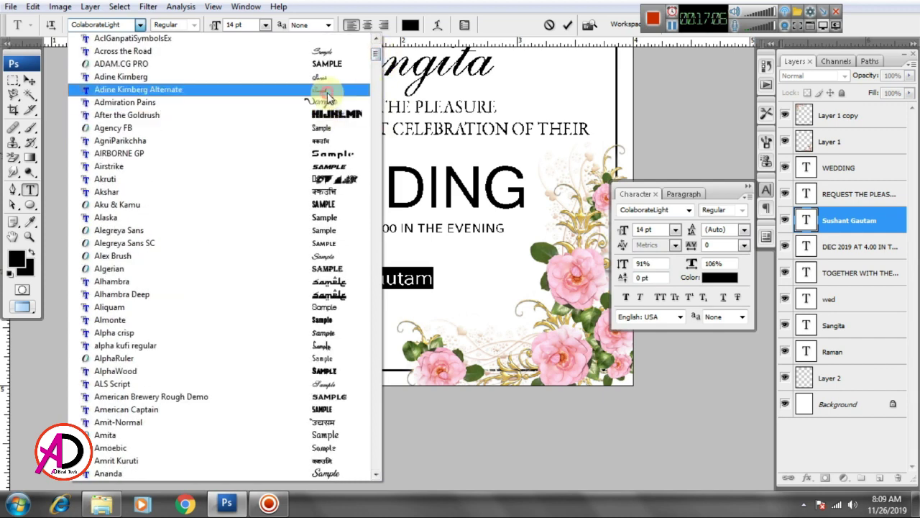
click(327, 95)
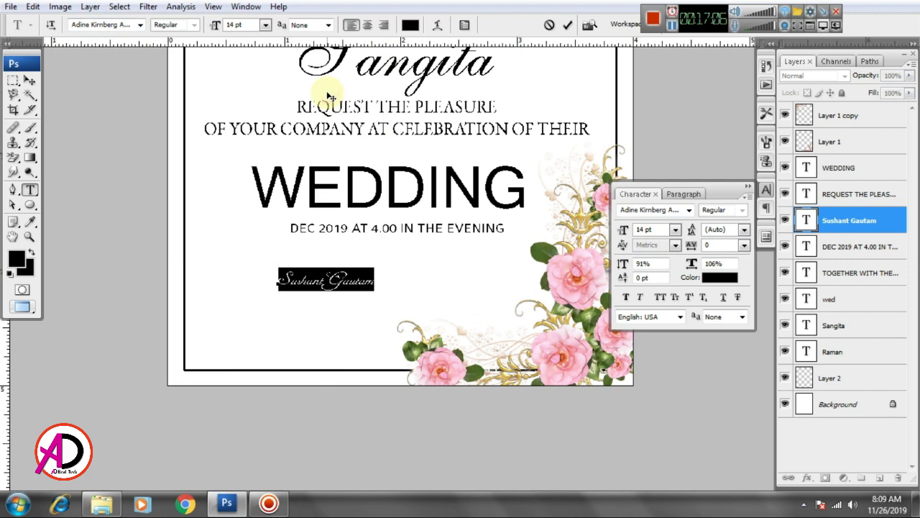
click(140, 24)
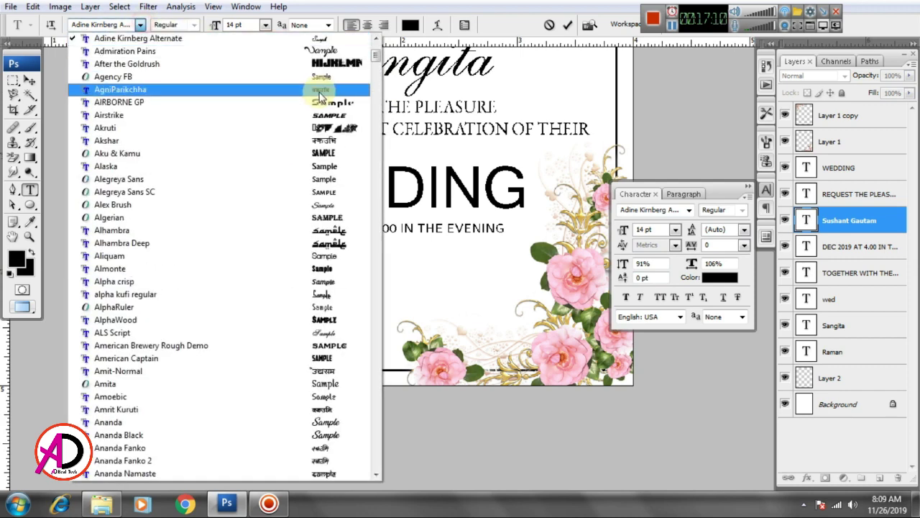
scroll(374, 56, up, 3)
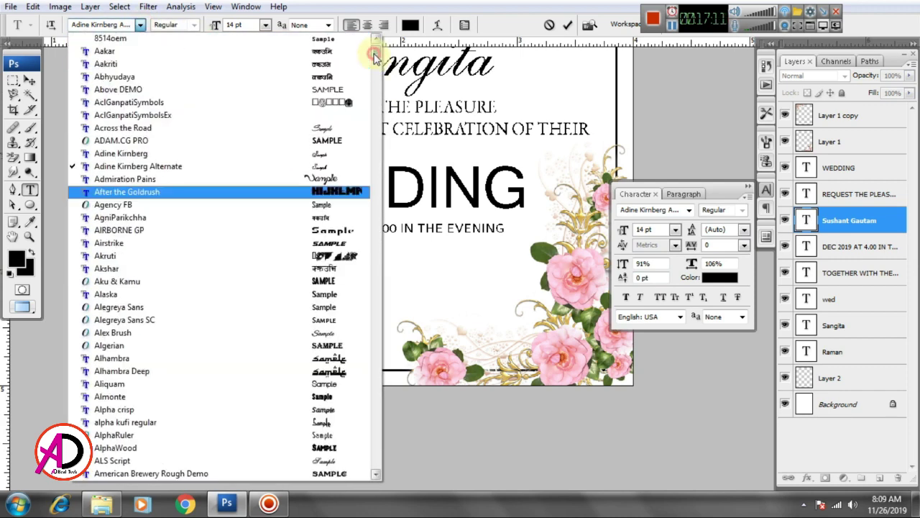
click(322, 127)
Step: Move the signature beneath the date line and enlarge it to about 164%
click(29, 80)
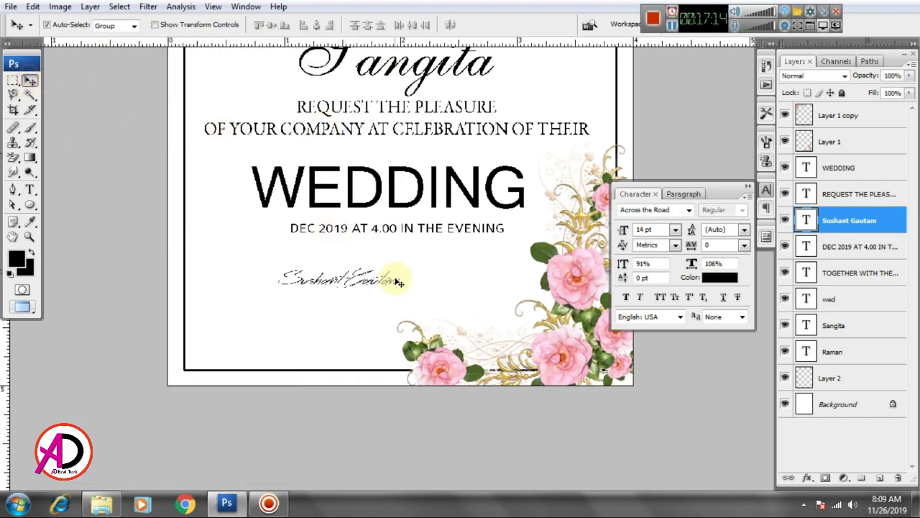
drag(322, 281, 359, 262)
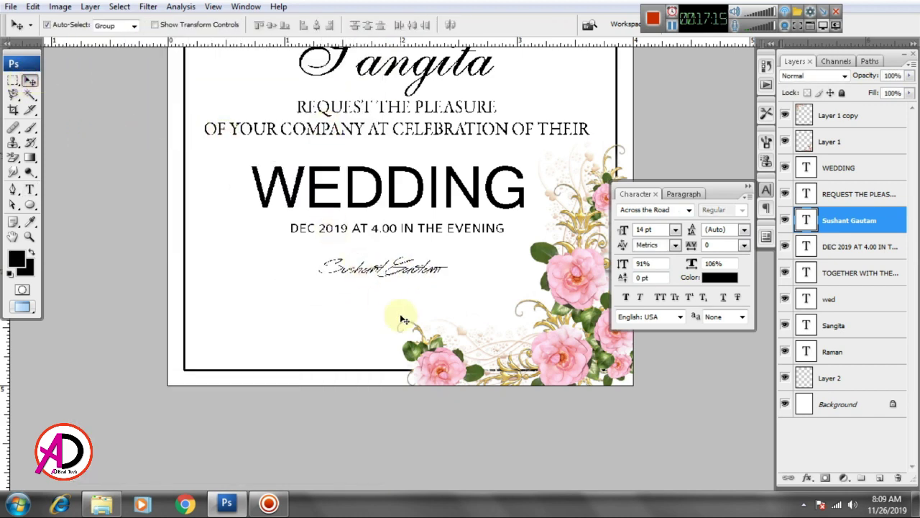
key(ctrl+t)
drag(473, 282, 489, 289)
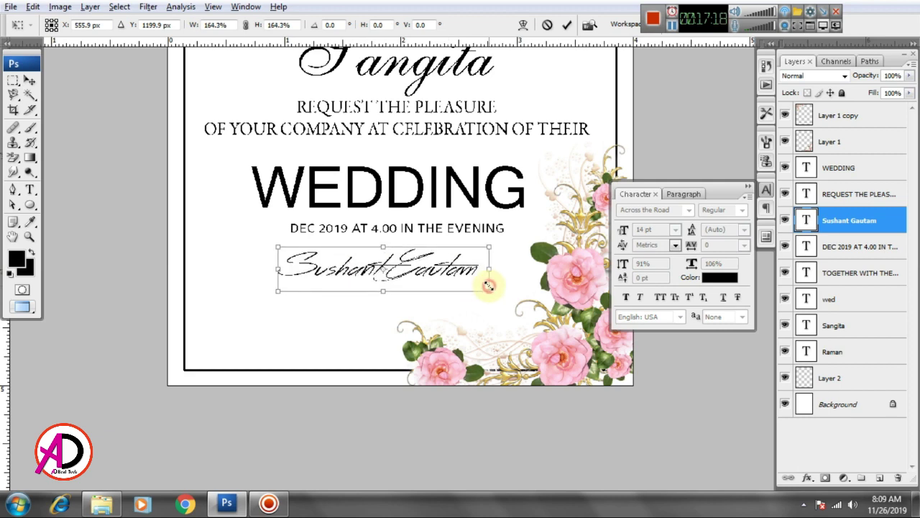
double_click(417, 260)
scroll(424, 300, up, 1)
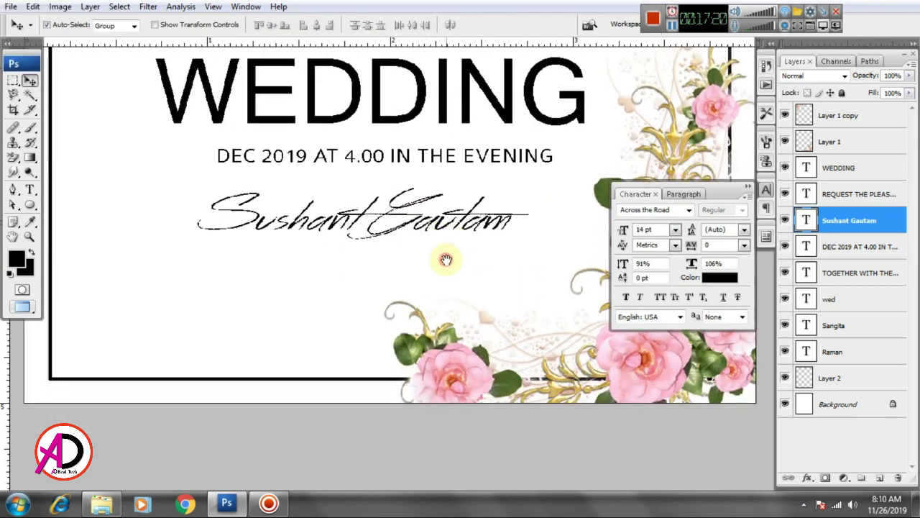
scroll(441, 263, down, 1)
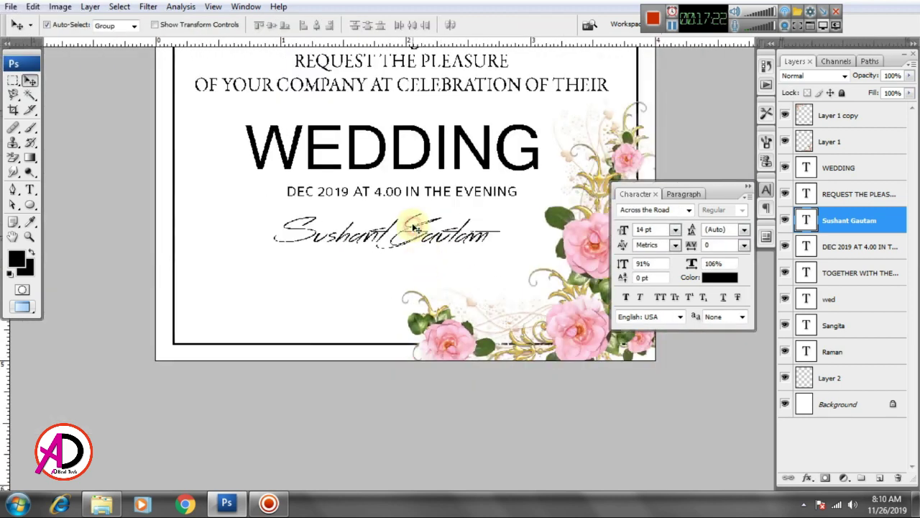
click(29, 189)
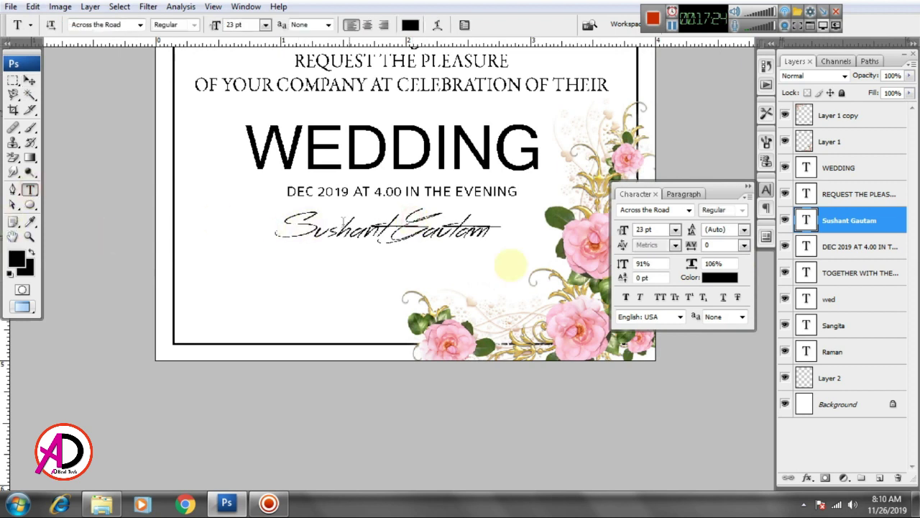
click(627, 296)
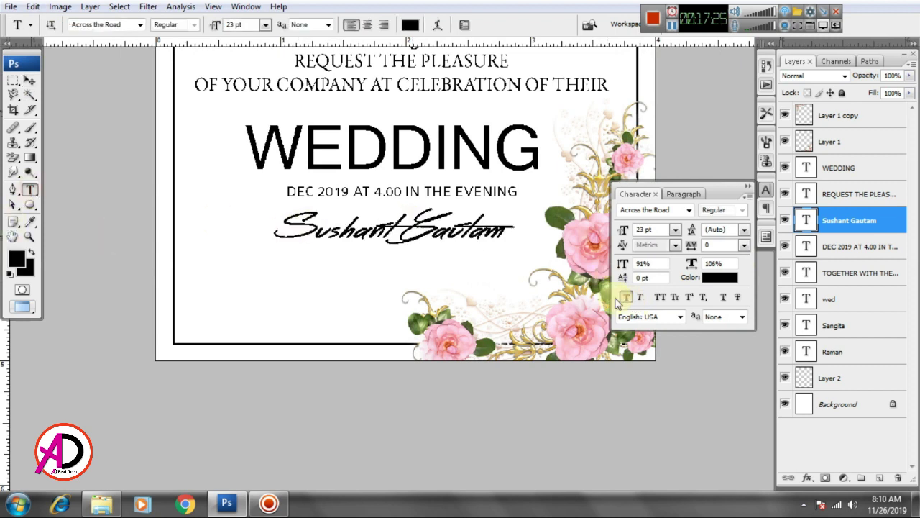
click(342, 238)
double_click(427, 226)
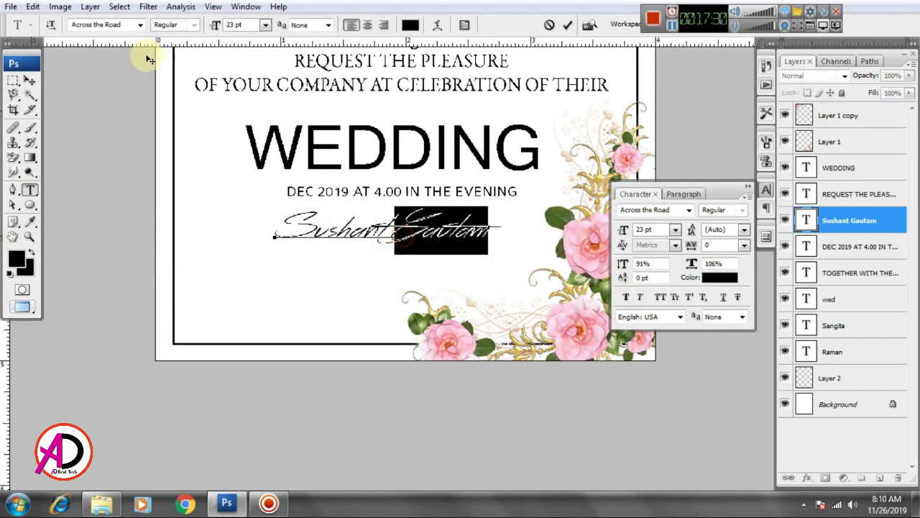
key(Right)
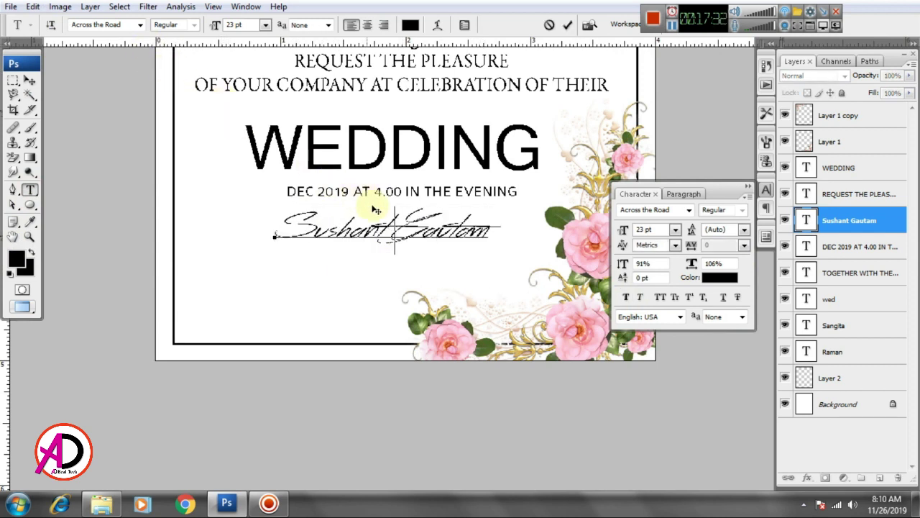
triple_click(388, 231)
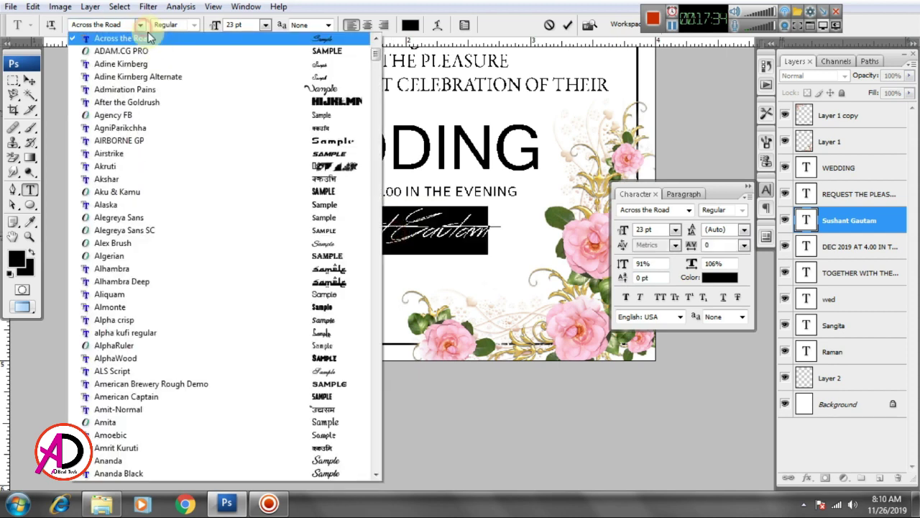
click(140, 24)
key(Down)
key(Down)
key(Down)
scroll(379, 57, up, 2)
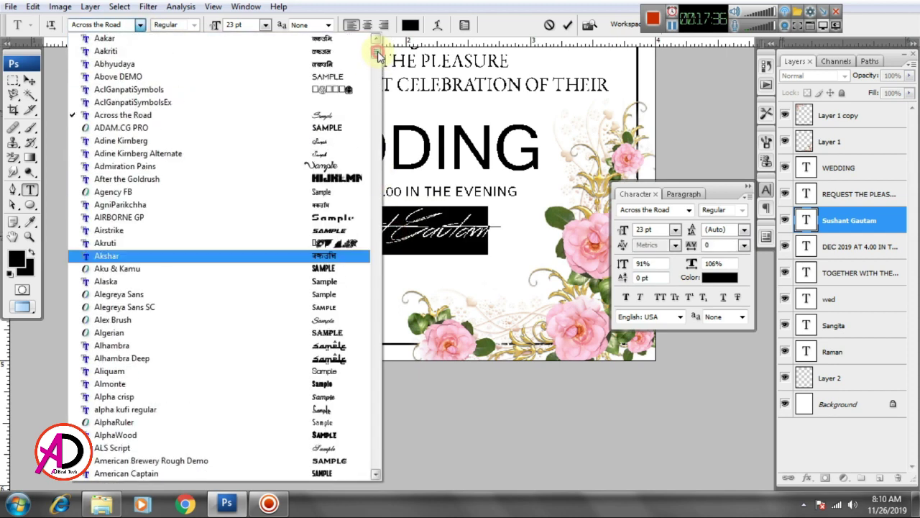
click(324, 114)
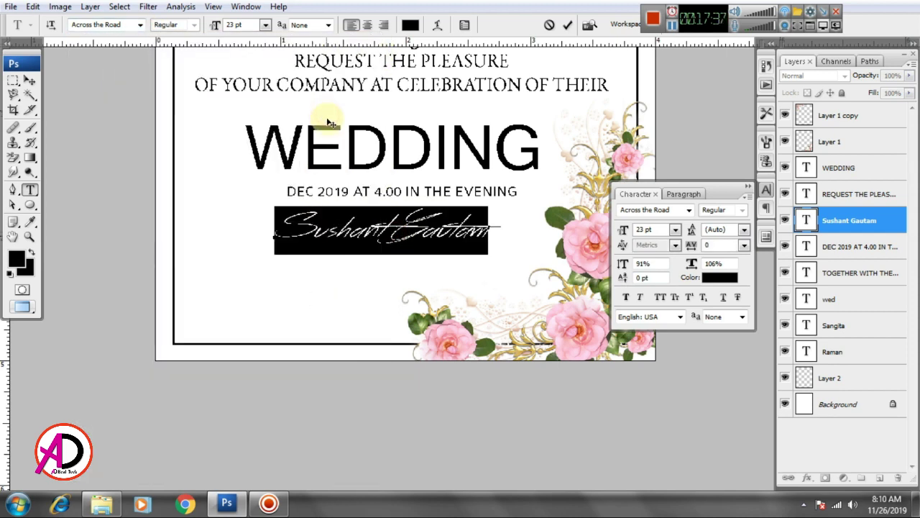
click(140, 26)
scroll(308, 123, up, 3)
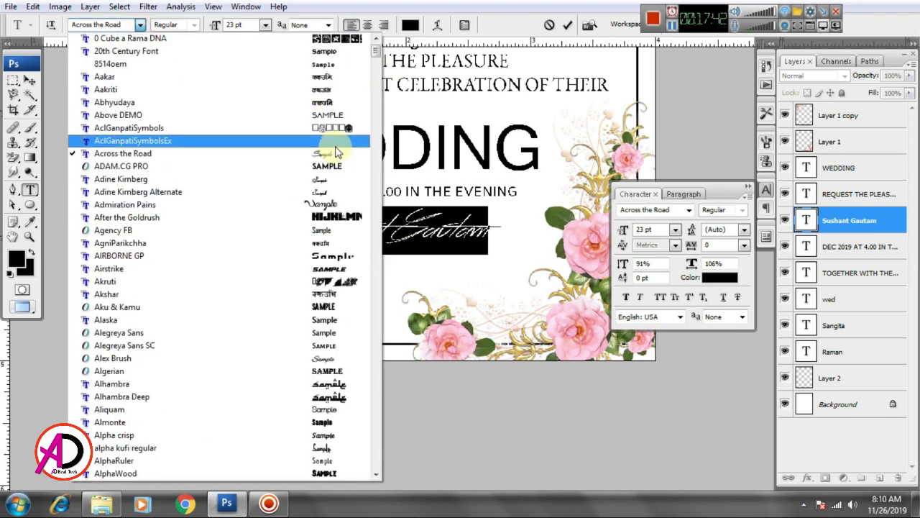
drag(376, 61, 381, 176)
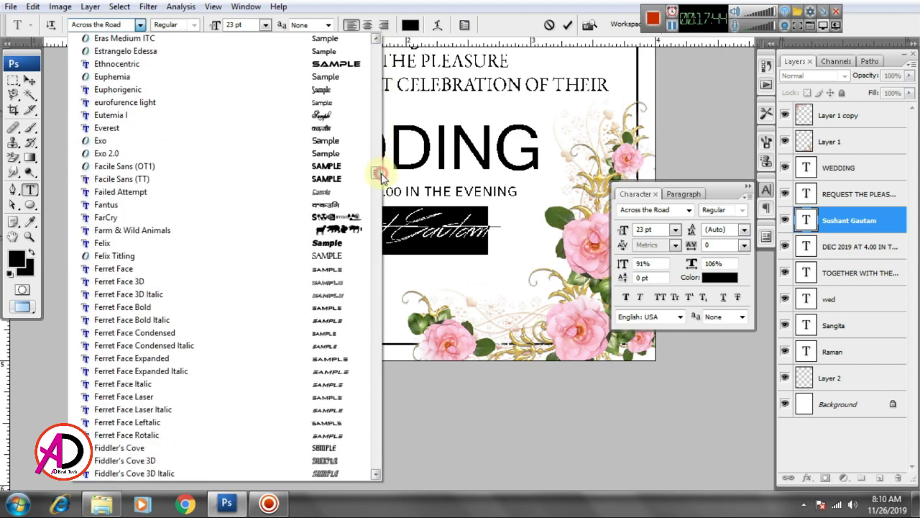
click(323, 115)
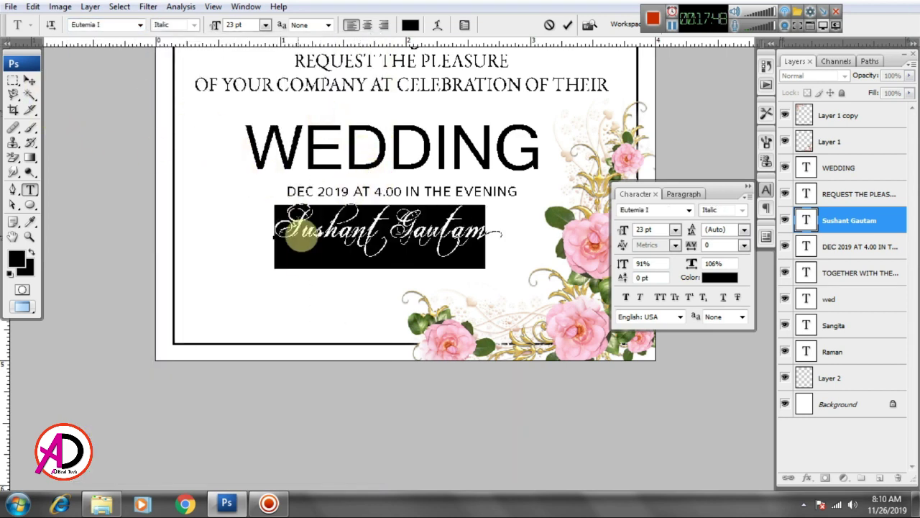
key(ctrl+z)
click(29, 79)
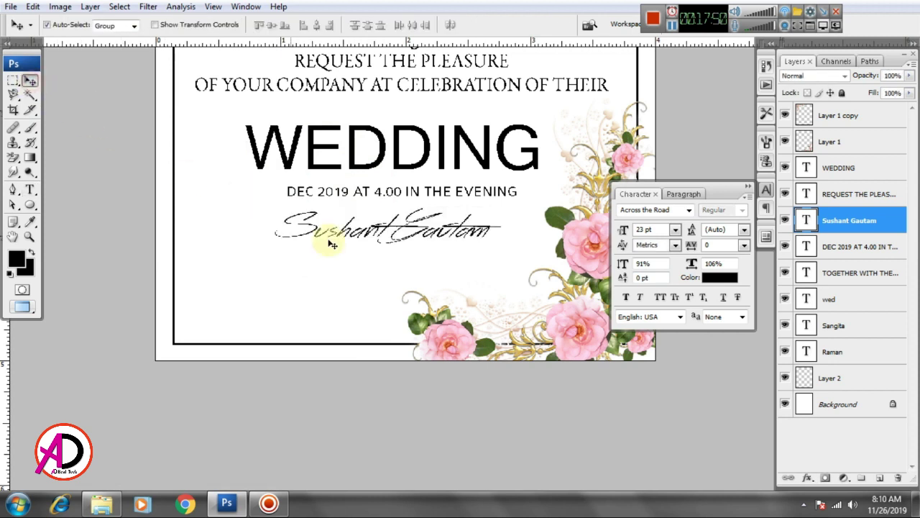
scroll(401, 245, down, 1)
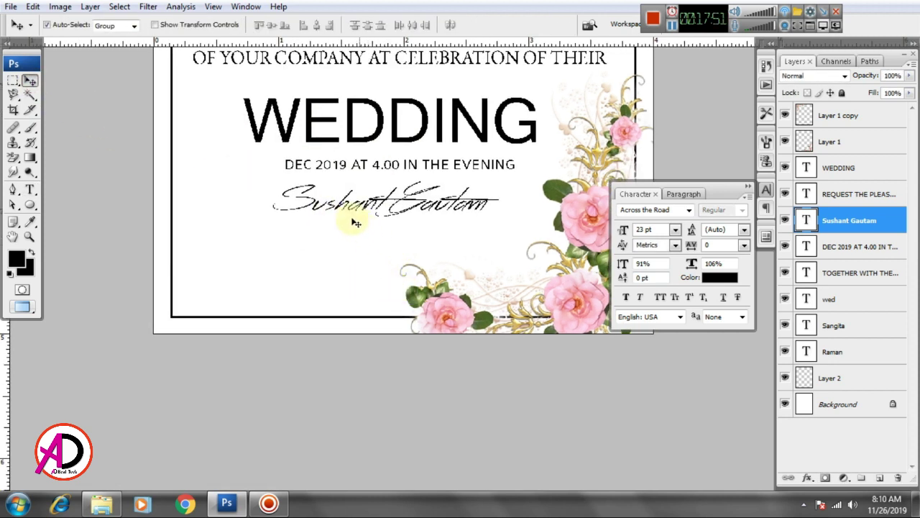
Step: Duplicate the signature below itself and retype the copy as Director
drag(339, 207, 339, 241)
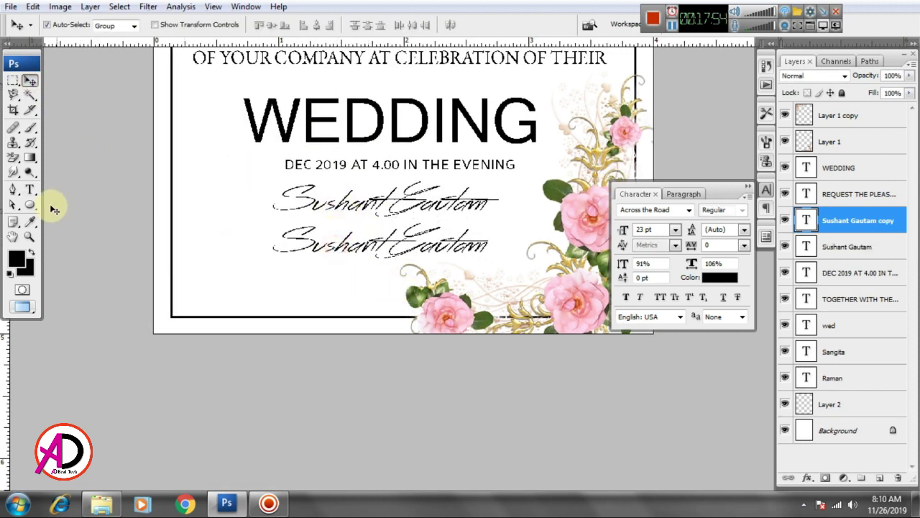
click(34, 189)
triple_click(362, 248)
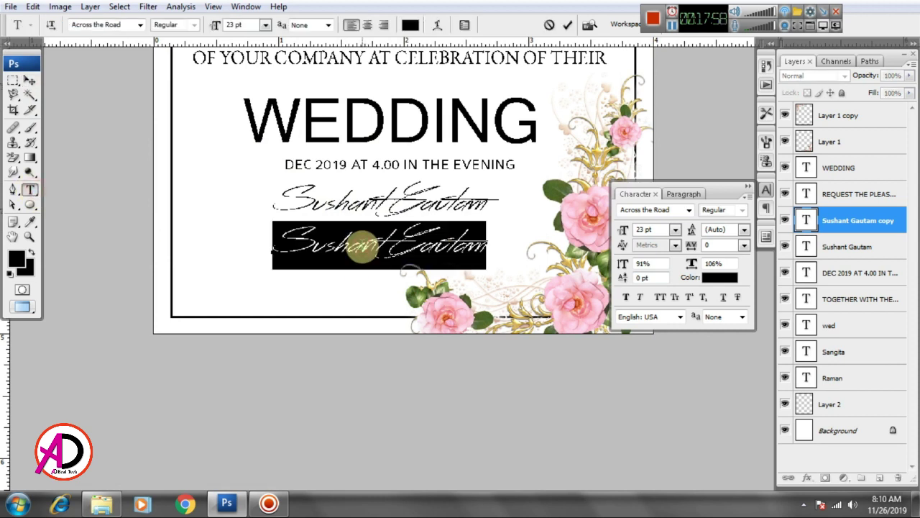
text(Dre)
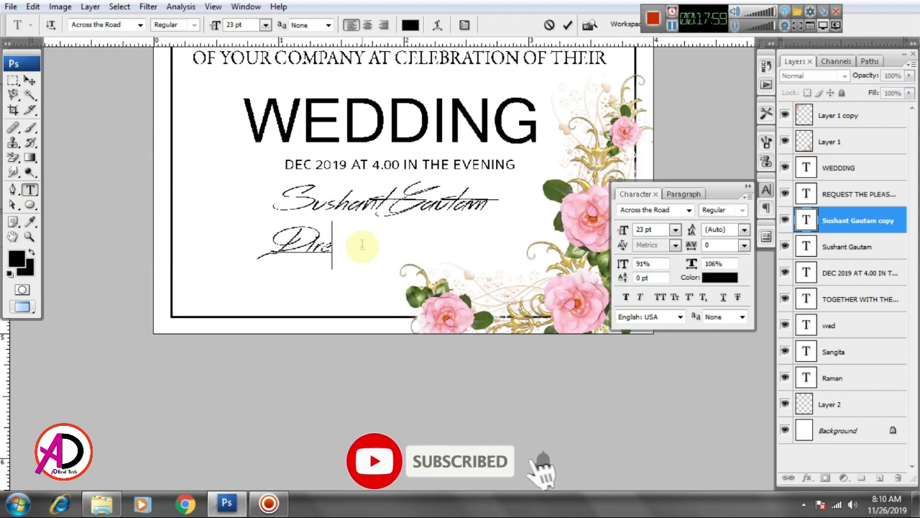
key(ctrl+Return)
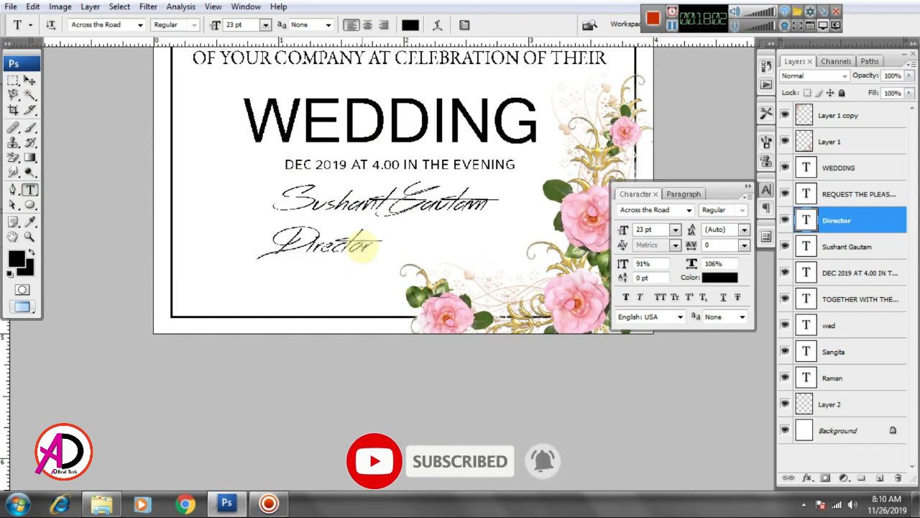
Step: Shrink Director to about 57% and centre it under the signature
key(v)
key(ctrl+t)
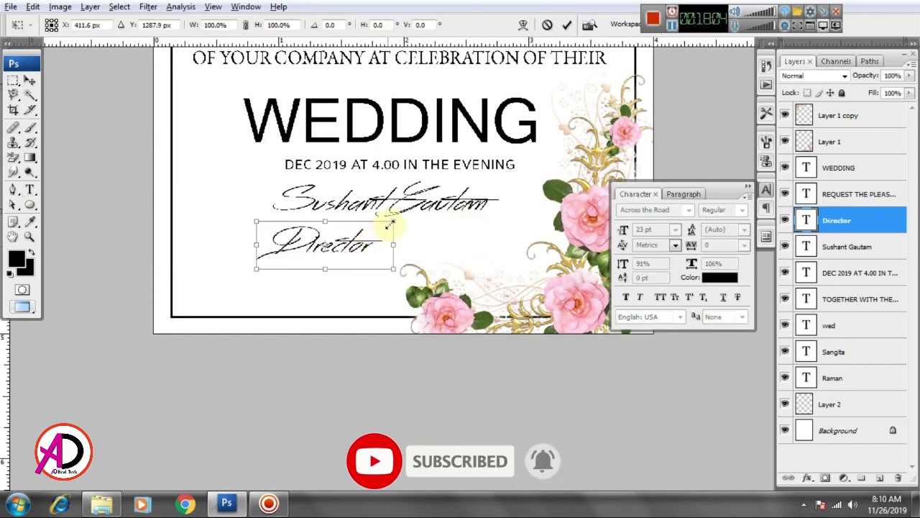
mouse_move(389, 223)
mouse_down()
mouse_move(368, 232)
mouse_move(415, 243)
mouse_up()
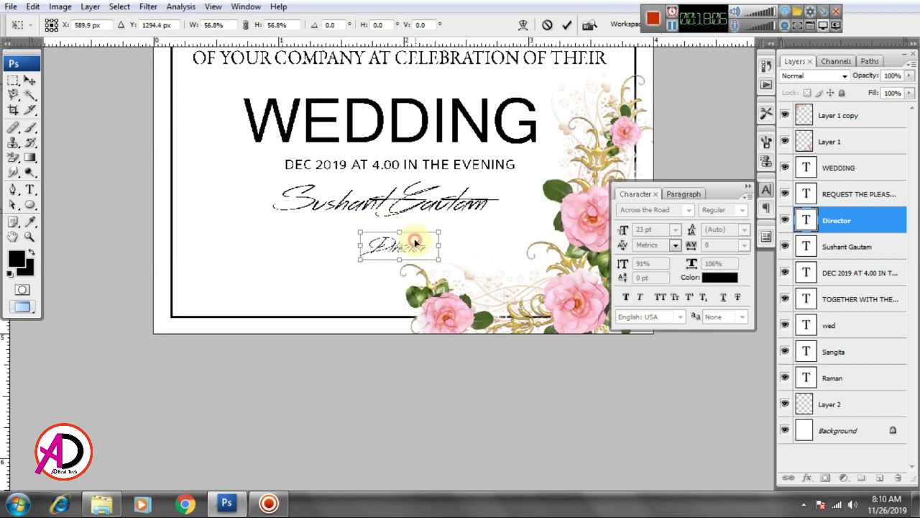
key(Return)
Step: Exit full screen, place the invitation window beside the wreath design, and fit it to view
key(ctrl+minus)
key(ctrl+minus)
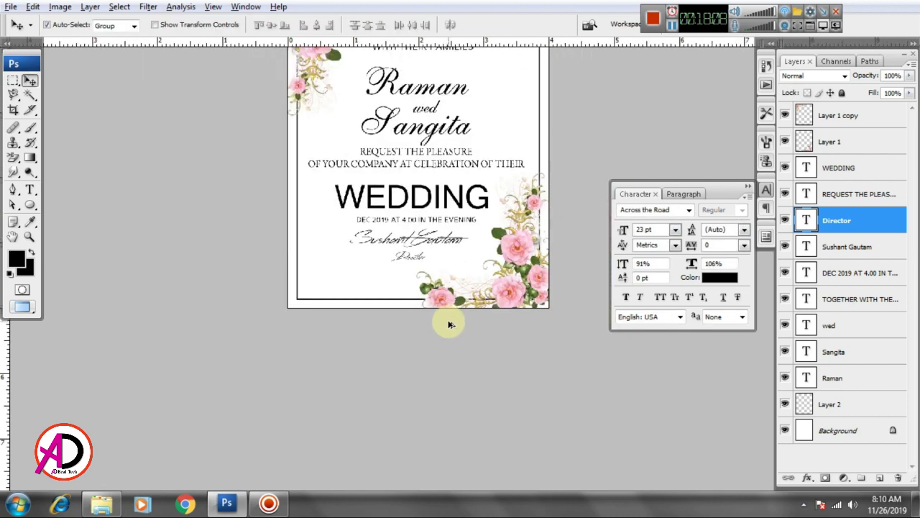
key(ctrl+minus)
key(ctrl+plus)
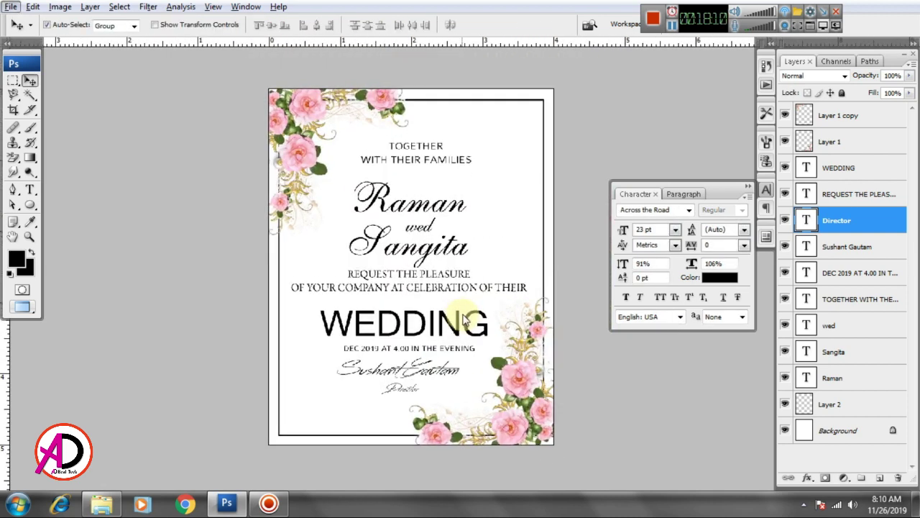
scroll(464, 322, down, 1)
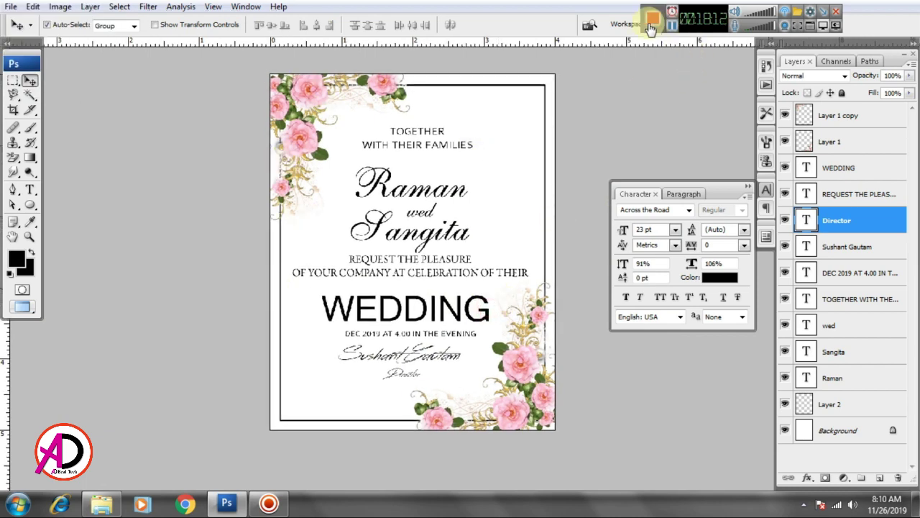
key(f)
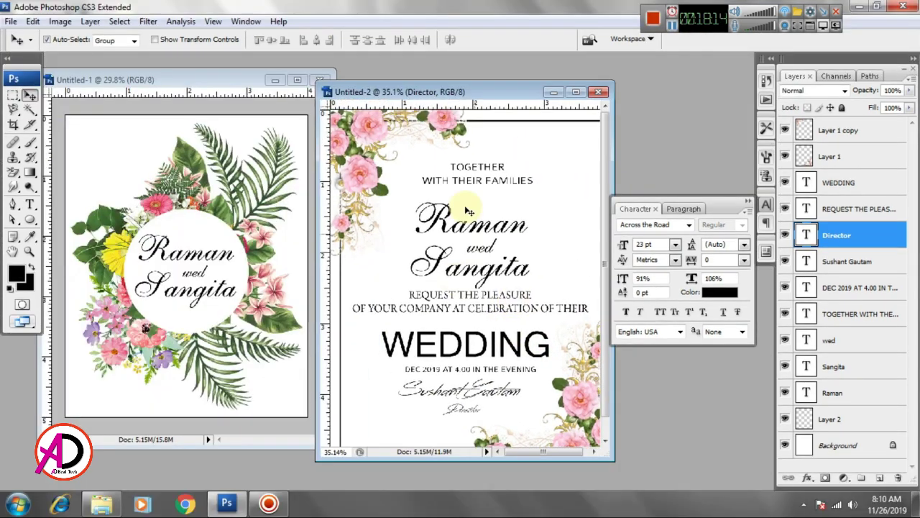
drag(458, 92, 506, 78)
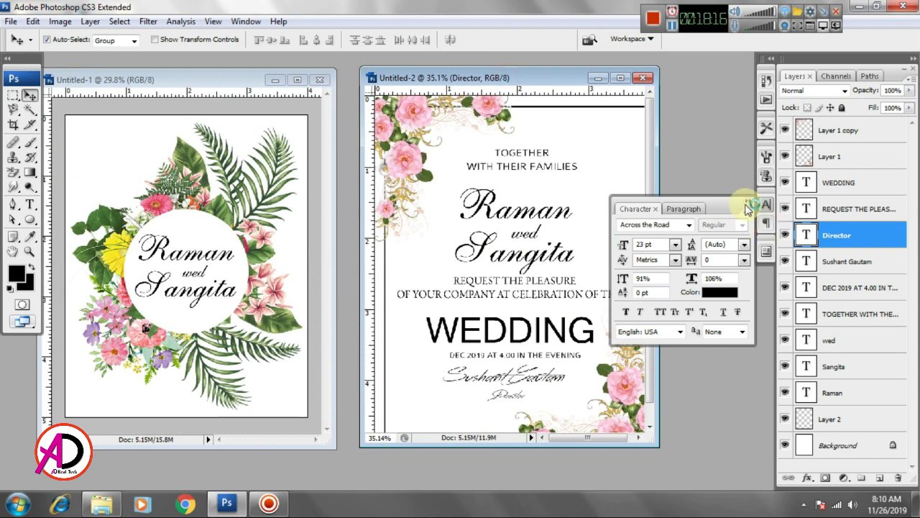
click(747, 208)
key(ctrl+0)
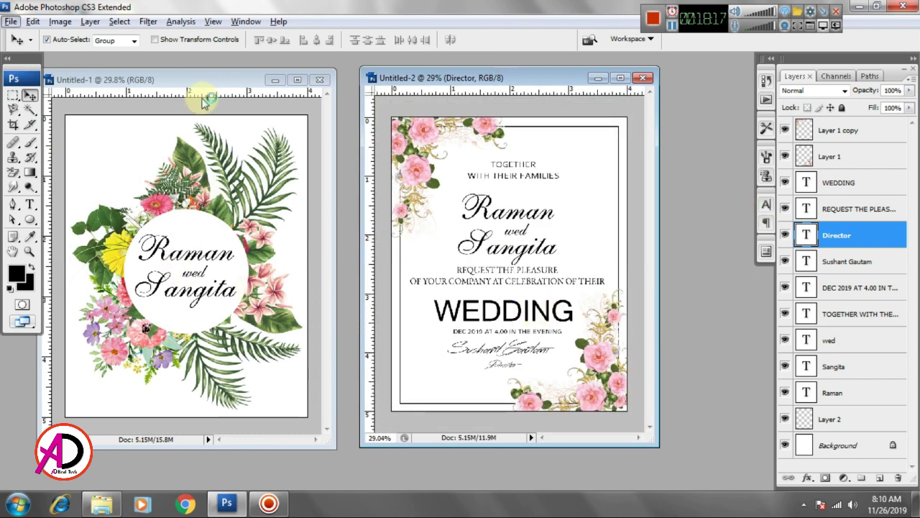